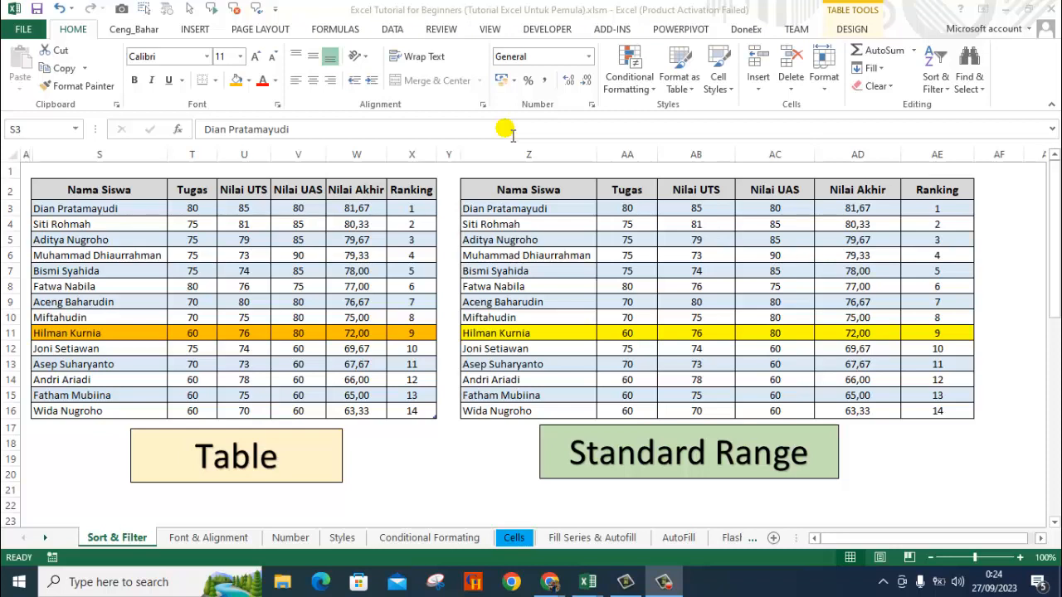
Select the whole student grades table in S2:X16 and display its table design options.
{"action": "left_click", "coordinate": [449, 186]}
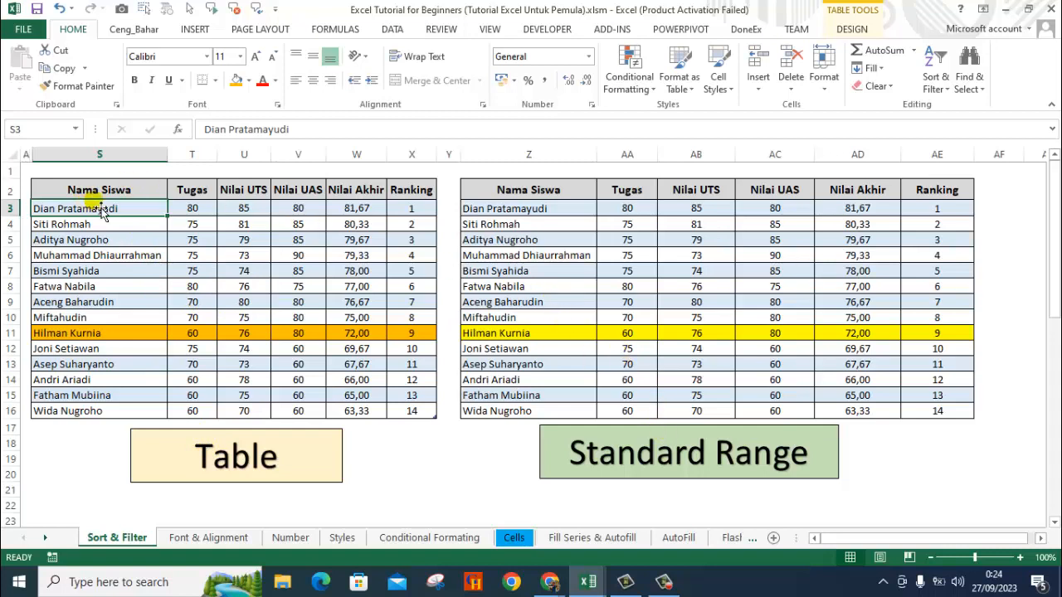
{"action": "mouse_move", "coordinate": [105, 197]}
{"action": "left_mouse_down"}
{"action": "mouse_move", "coordinate": [113, 188]}
{"action": "mouse_move", "coordinate": [367, 301]}
{"action": "mouse_move", "coordinate": [409, 371]}
{"action": "mouse_move", "coordinate": [415, 407]}
{"action": "left_mouse_up"}
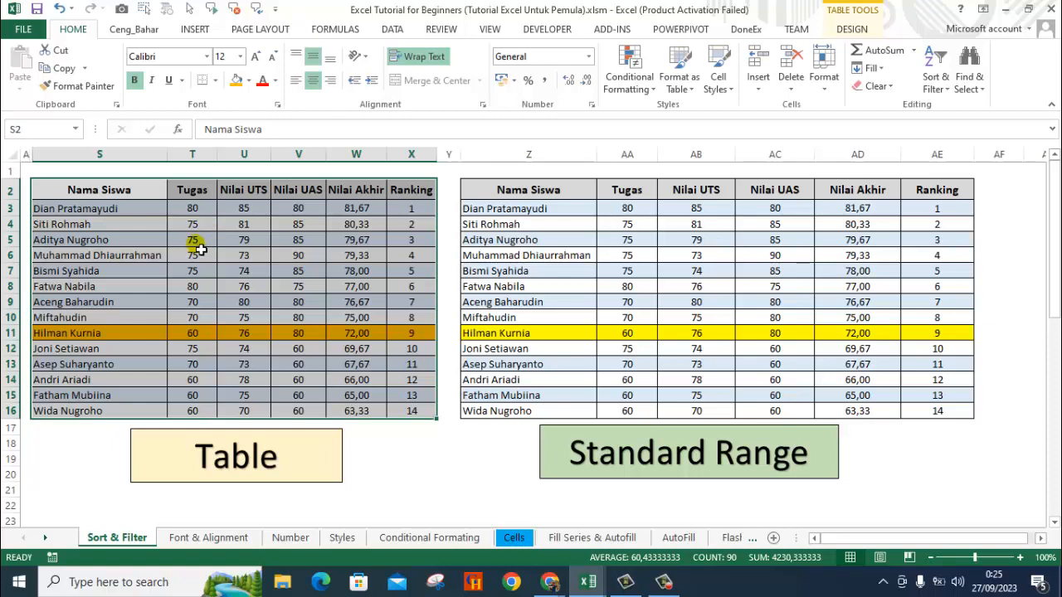
{"action": "left_click", "coordinate": [106, 192]}
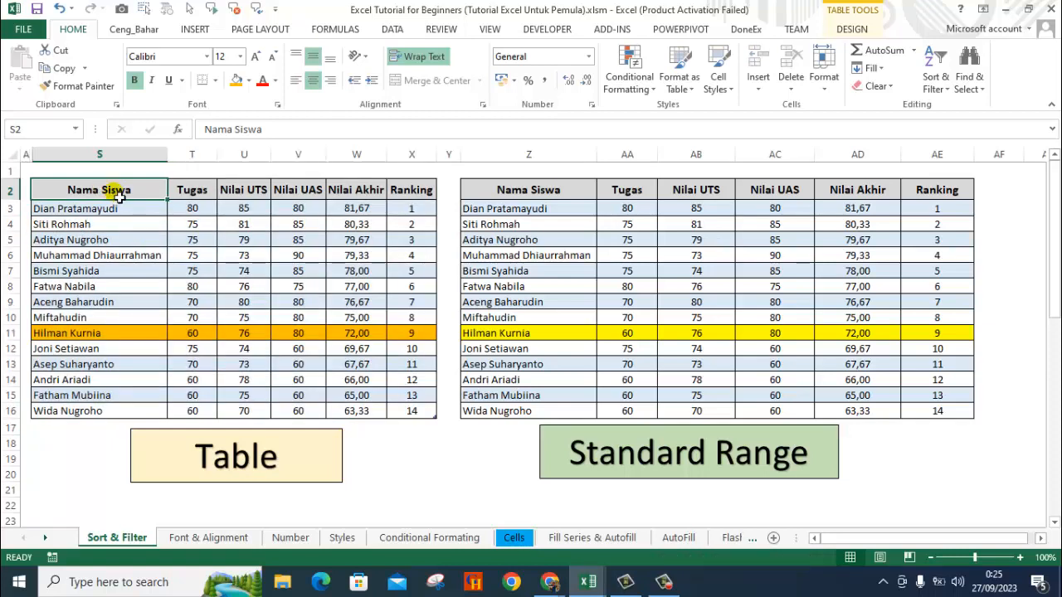
{"action": "mouse_move", "coordinate": [106, 193]}
{"action": "left_mouse_down"}
{"action": "mouse_move", "coordinate": [320, 212]}
{"action": "mouse_move", "coordinate": [408, 418]}
{"action": "left_mouse_up"}
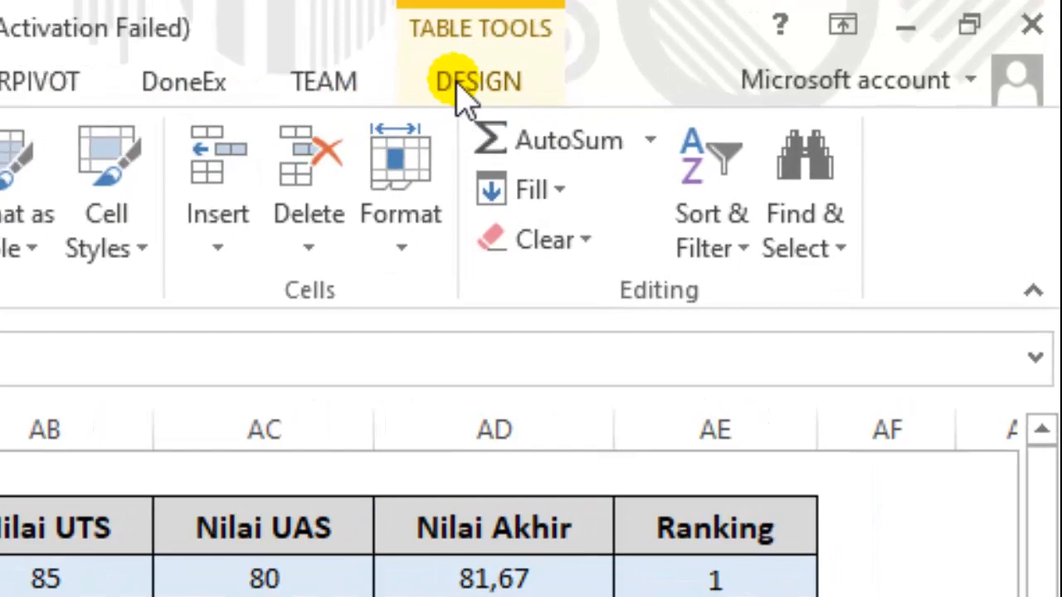
{"action": "left_click", "coordinate": [457, 80]}
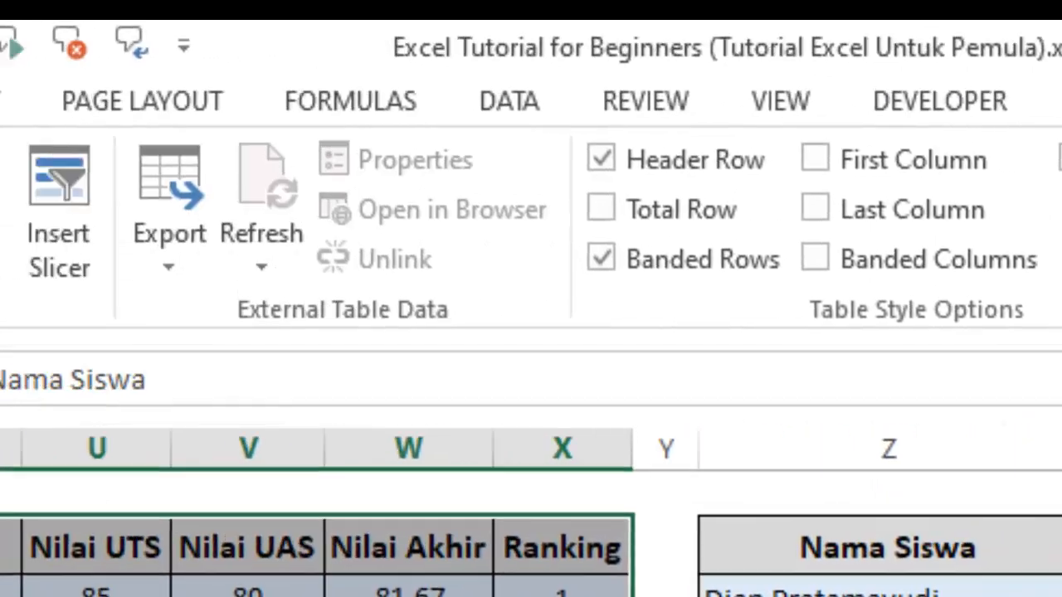
{"action": "left_click", "coordinate": [164, 231]}
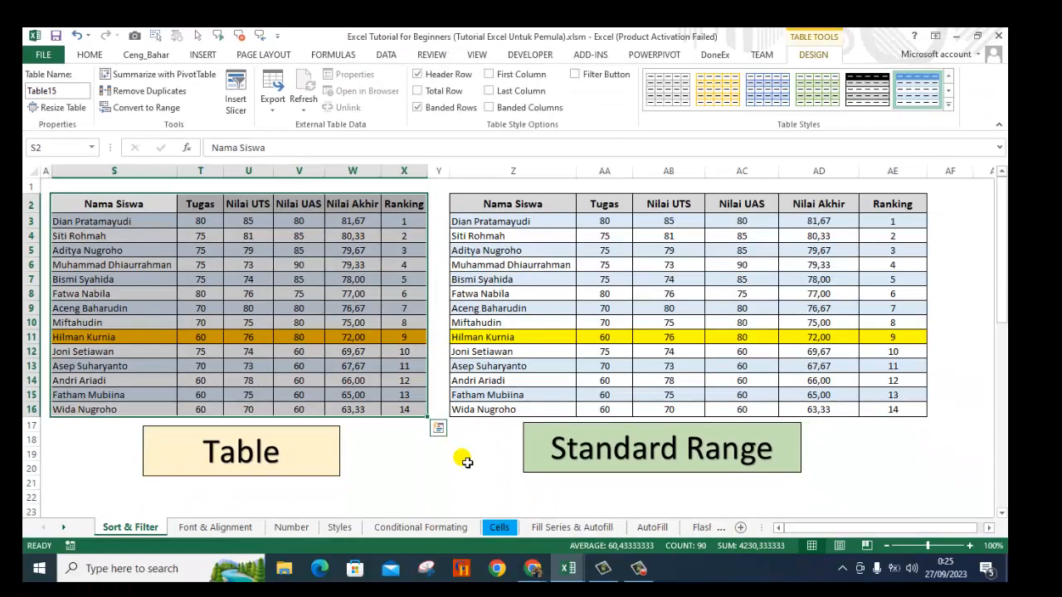
Select the standard range Z2:AE16 and view the sort and filter options available for its Tugas column.
{"action": "left_click", "coordinate": [466, 461]}
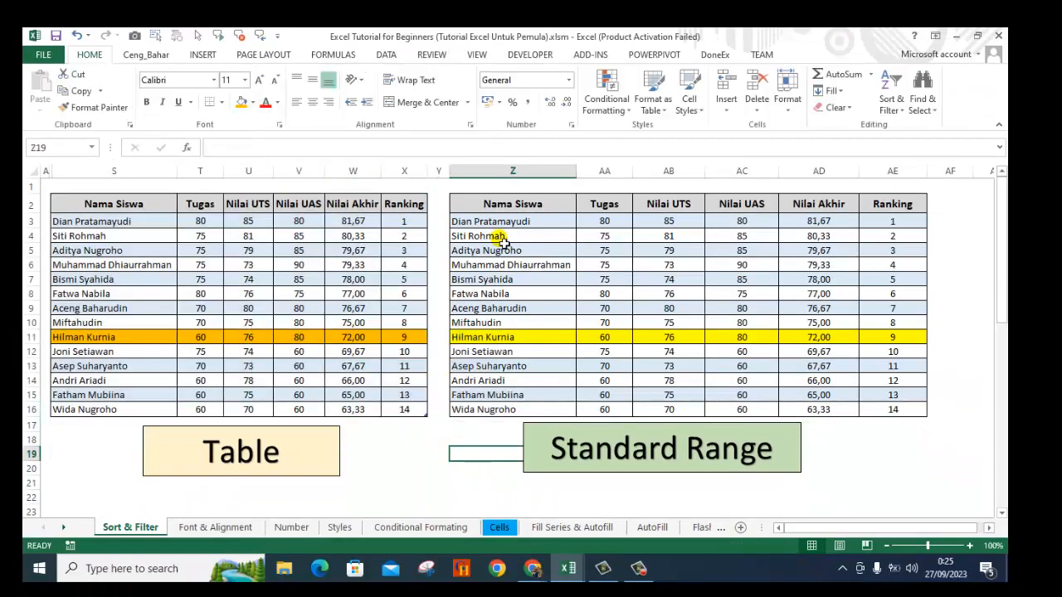
{"action": "left_click_drag", "start_coordinate": [514, 212], "coordinate": [873, 413]}
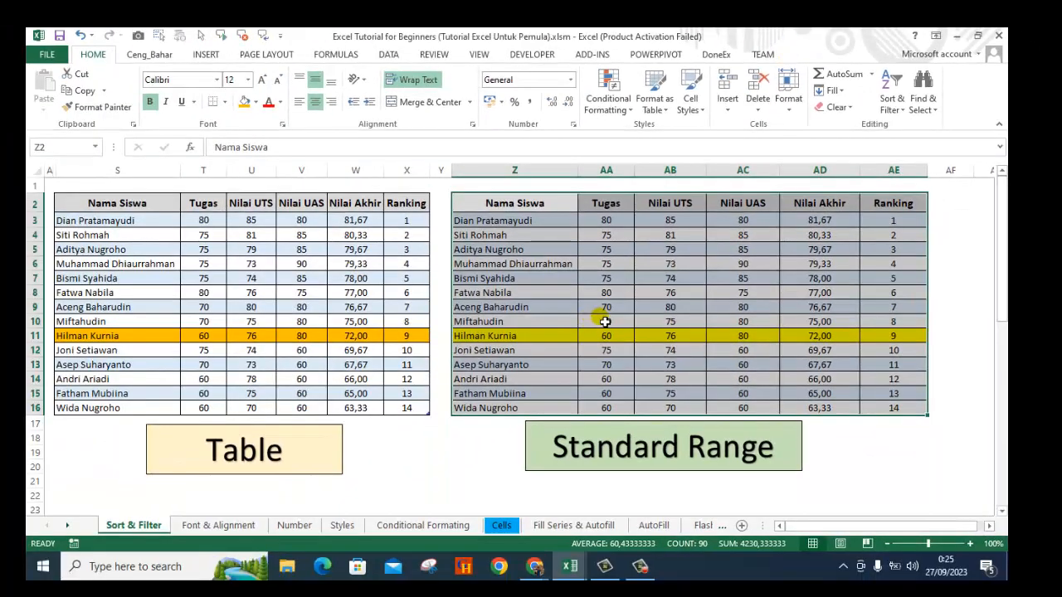
{"action": "left_click", "coordinate": [606, 322]}
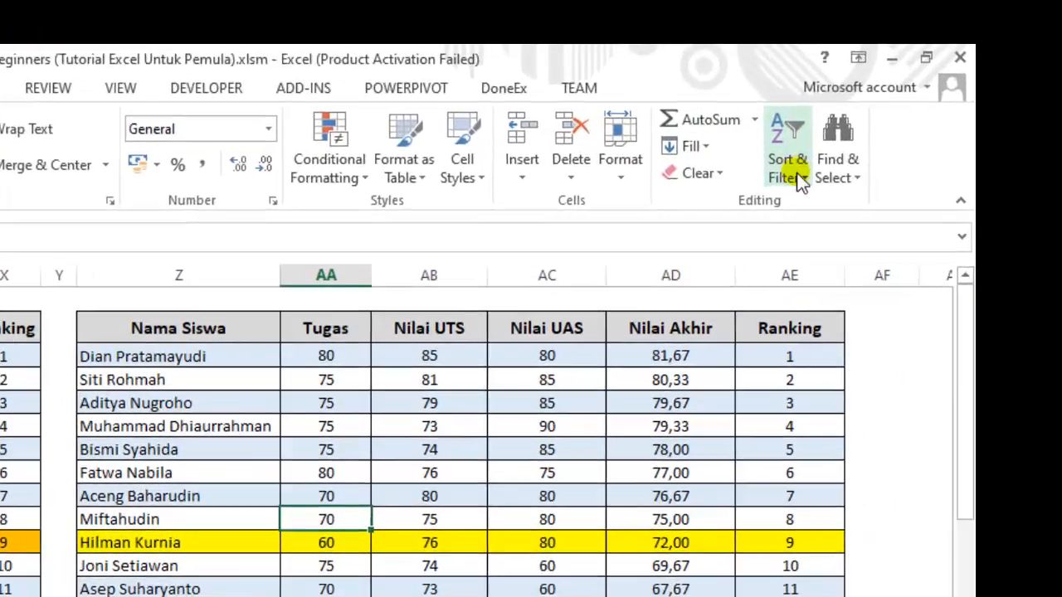
{"action": "left_click", "coordinate": [799, 176]}
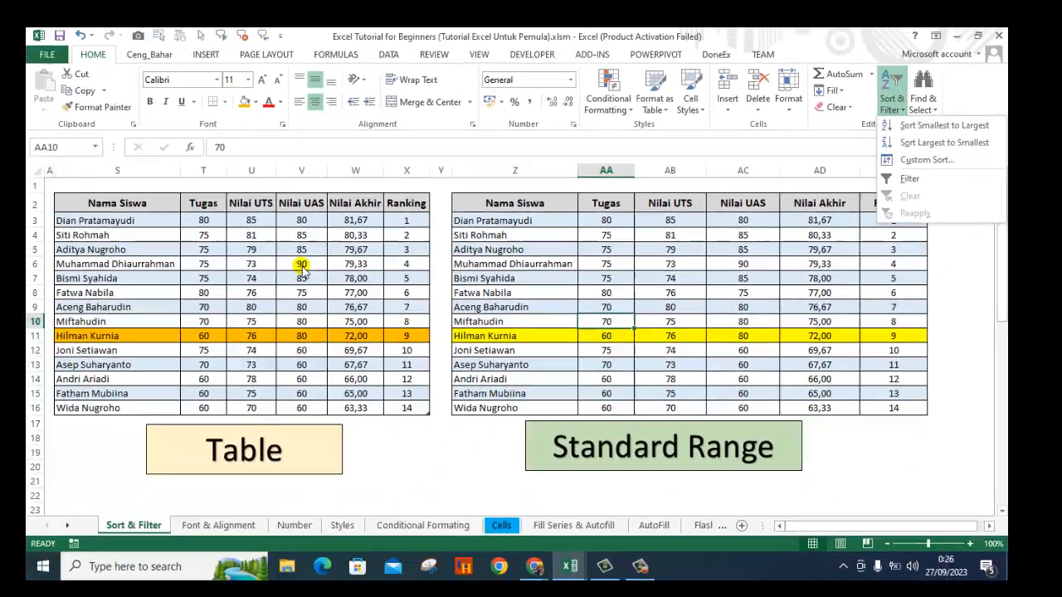
{"action": "left_click", "coordinate": [98, 268]}
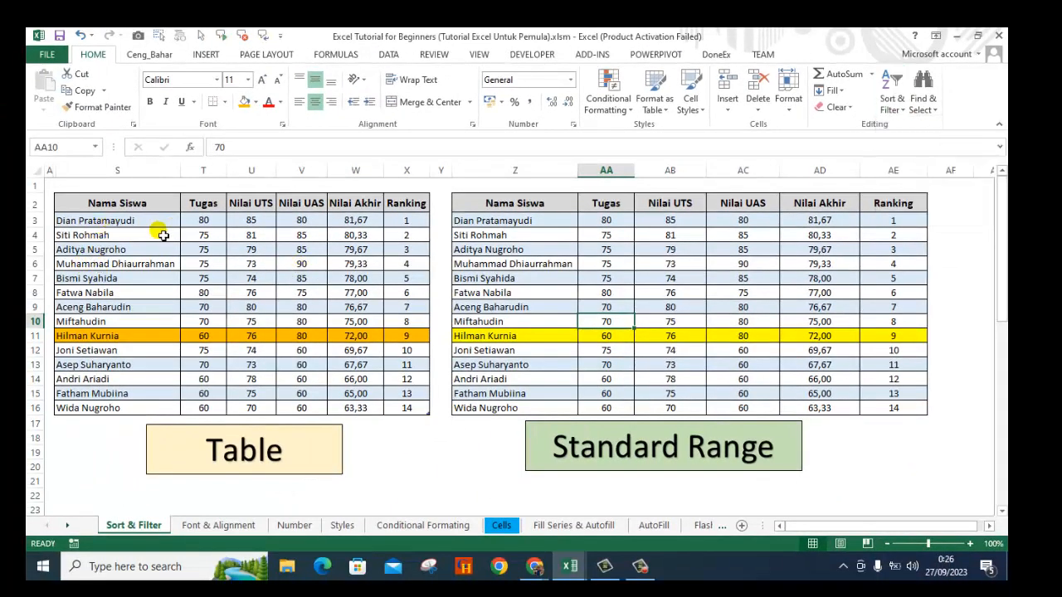
Try sorting the table's Nama Siswa column from A to Z and undo the sort.
{"action": "left_click_drag", "start_coordinate": [145, 224], "coordinate": [152, 407]}
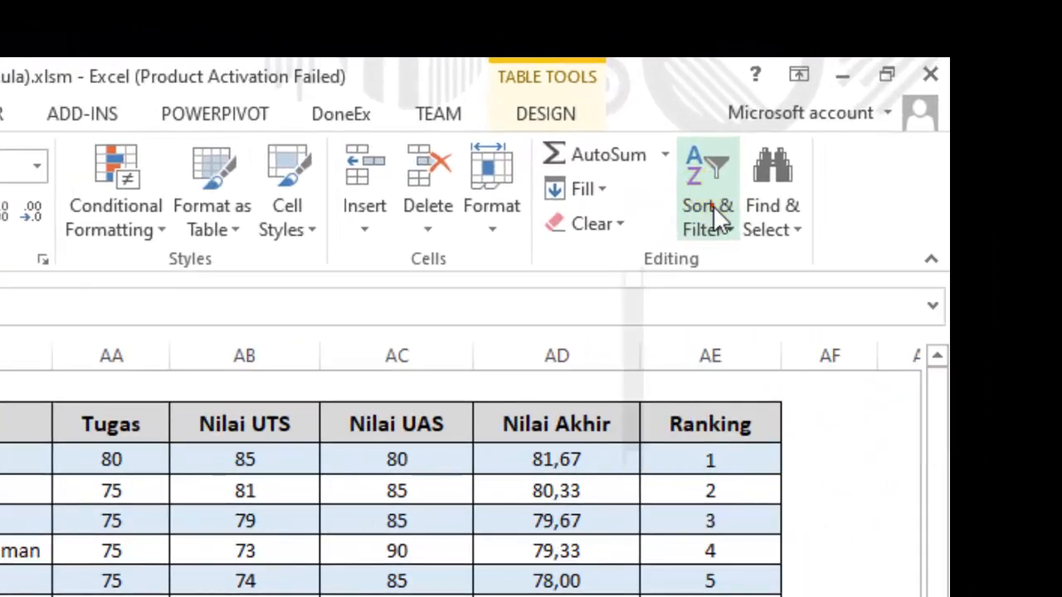
{"action": "left_click", "coordinate": [713, 205]}
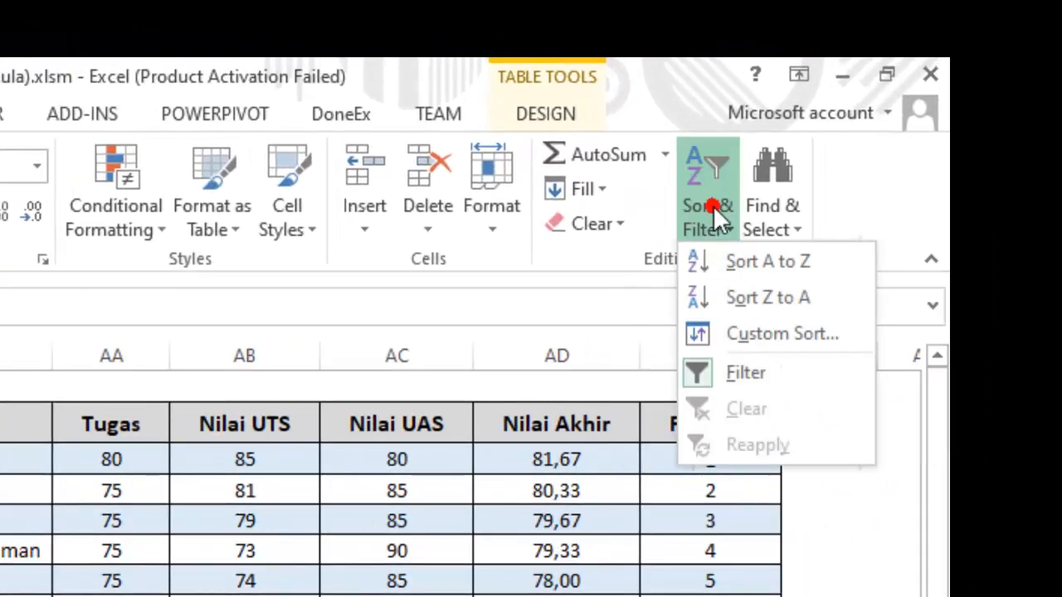
{"action": "left_click", "coordinate": [705, 266]}
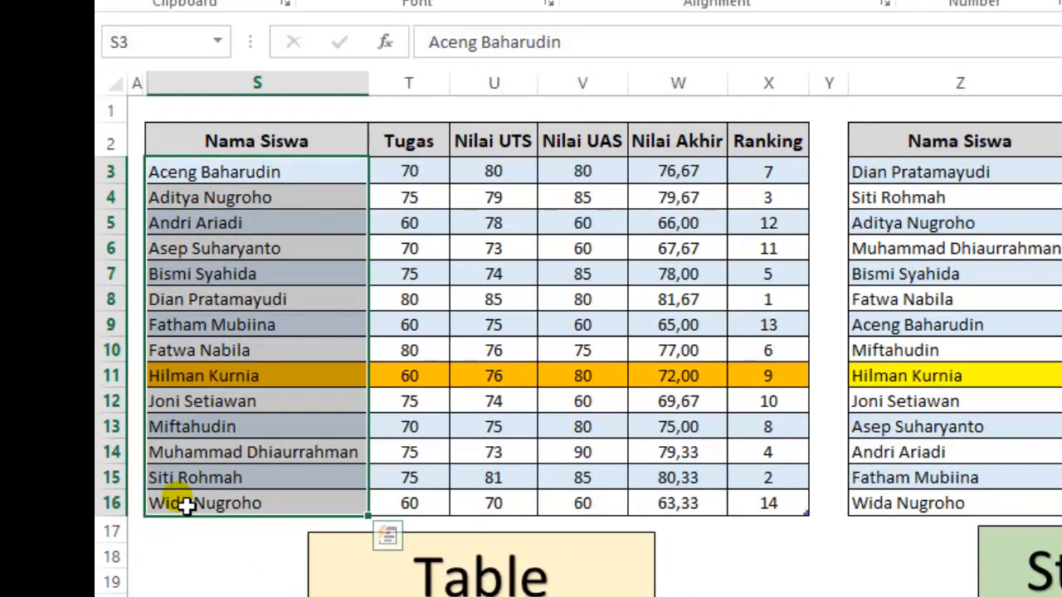
{"action": "key", "text": "ctrl+z"}
{"action": "left_click", "coordinate": [249, 591]}
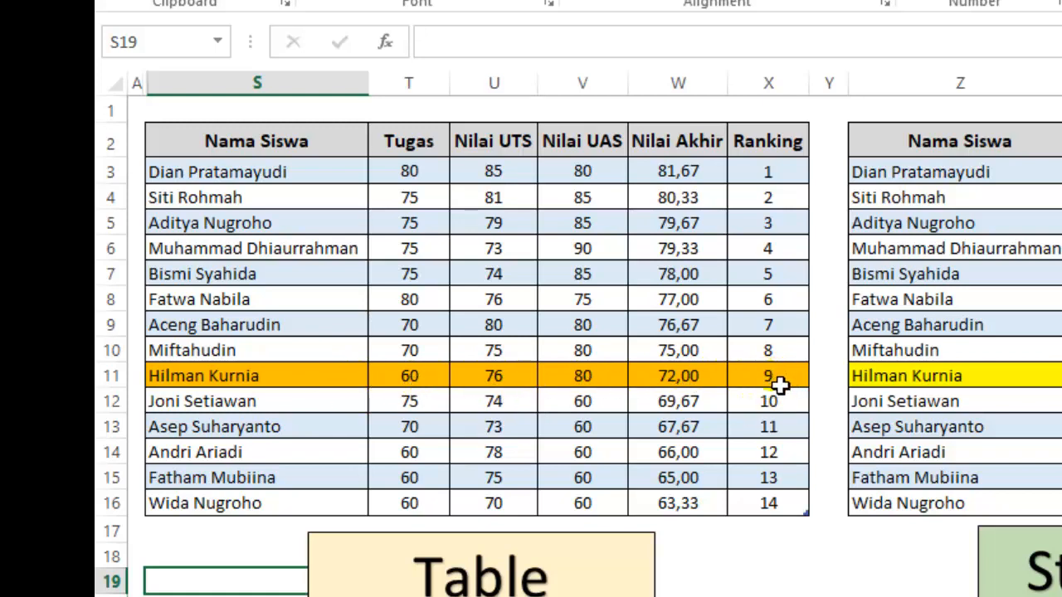
Sort the table by the student names in S3:S16 from A to Z.
{"action": "left_click", "coordinate": [286, 182]}
{"action": "left_click_drag", "start_coordinate": [286, 183], "coordinate": [346, 510]}
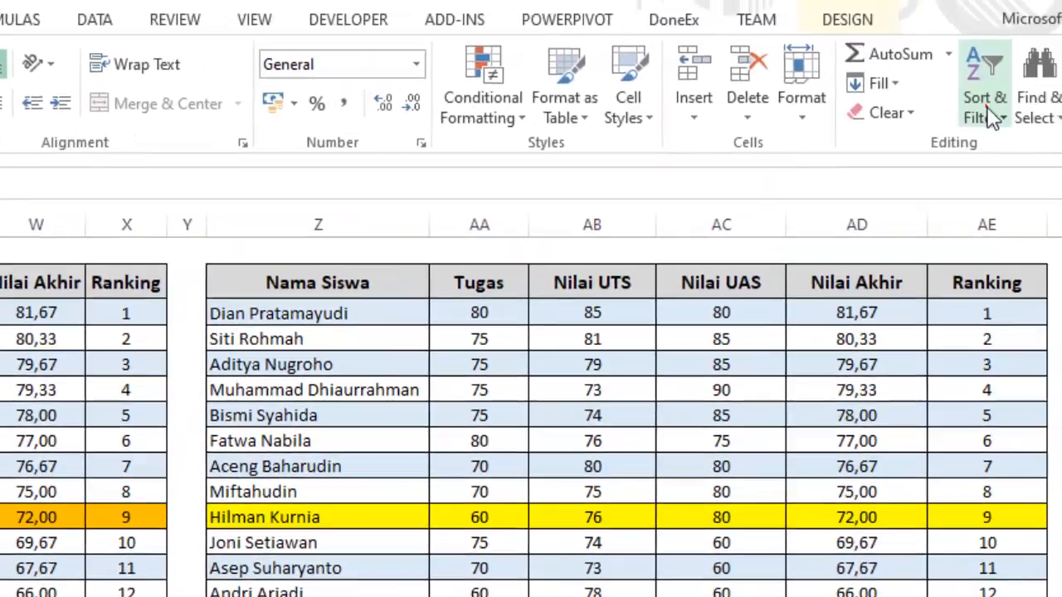
{"action": "left_click", "coordinate": [994, 129]}
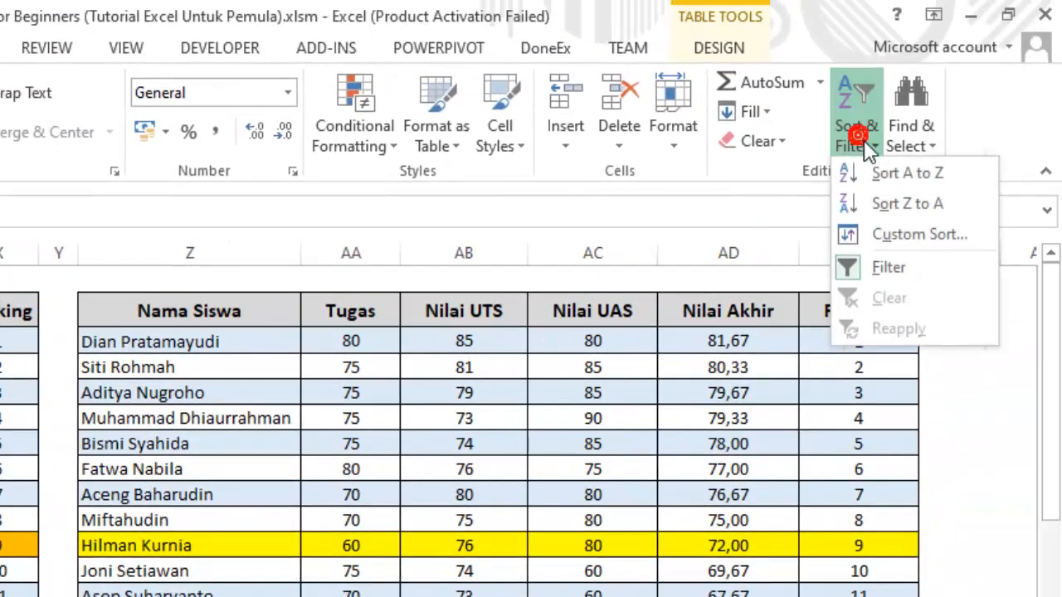
{"action": "left_click", "coordinate": [900, 175]}
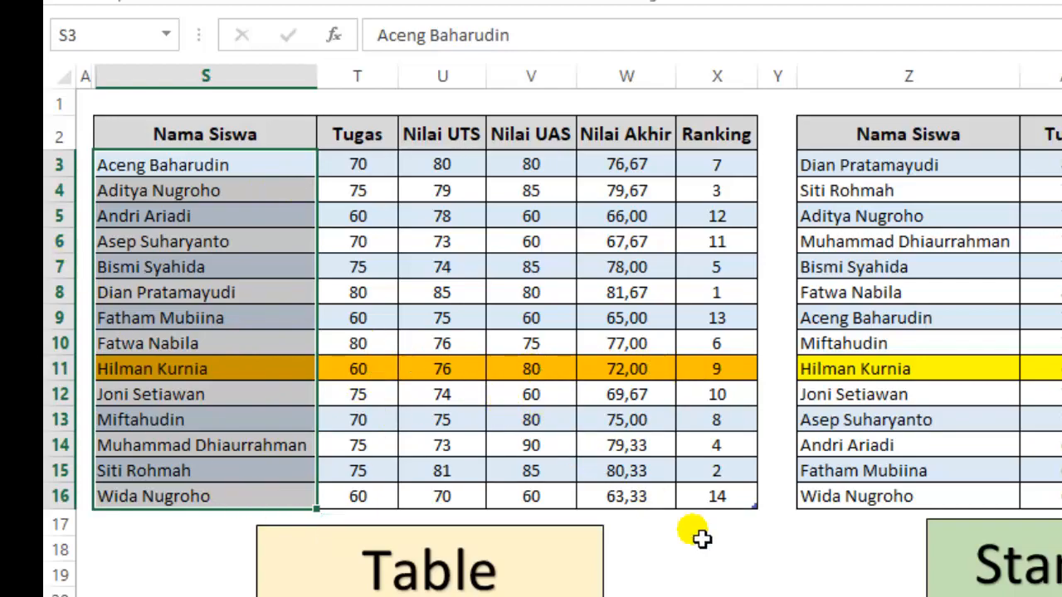
{"action": "left_click", "coordinate": [746, 574]}
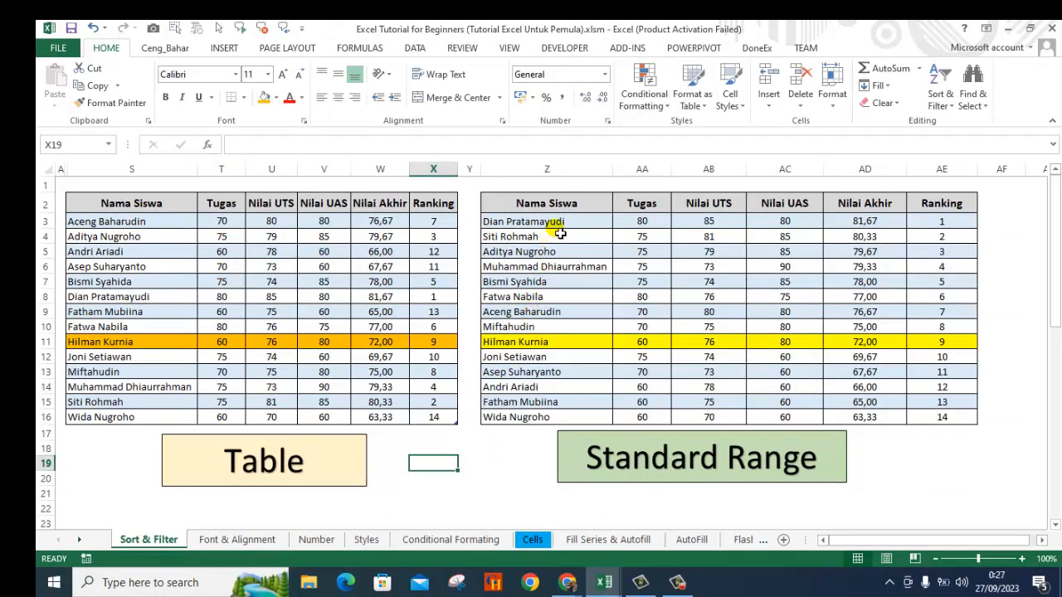
Try sorting the standard range's Nama Siswa column from A to Z with the selection expanded, and undo that sort.
{"action": "left_click", "coordinate": [560, 226]}
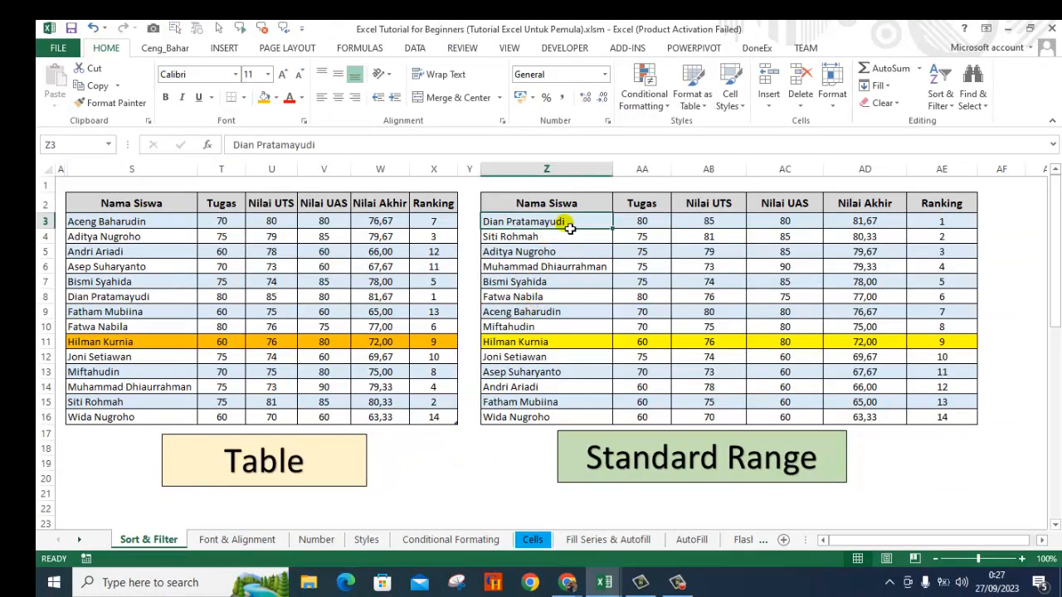
{"action": "left_click_drag", "start_coordinate": [594, 250], "coordinate": [588, 417]}
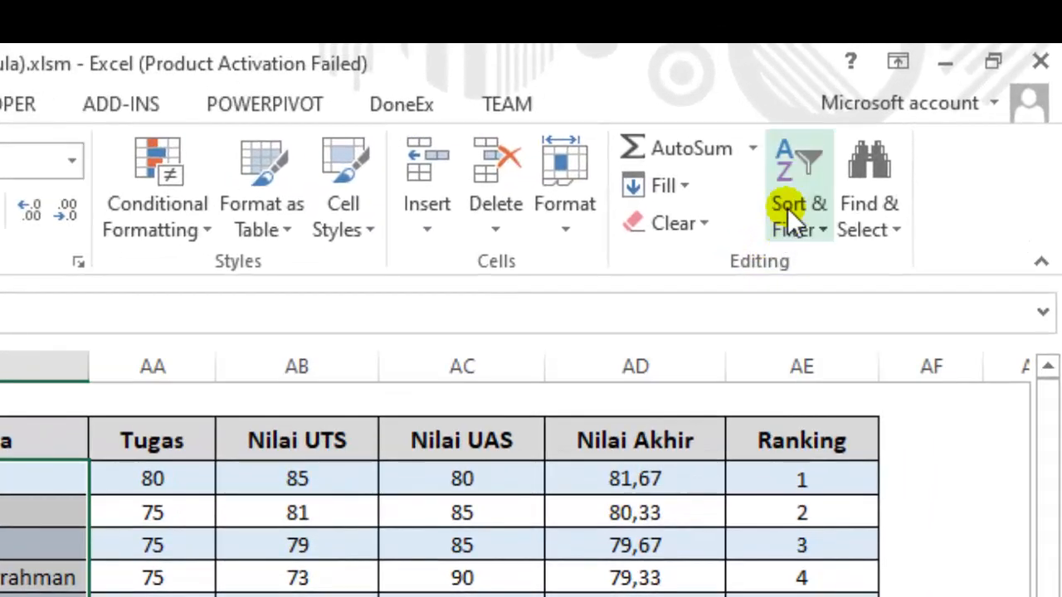
{"action": "left_click", "coordinate": [915, 111]}
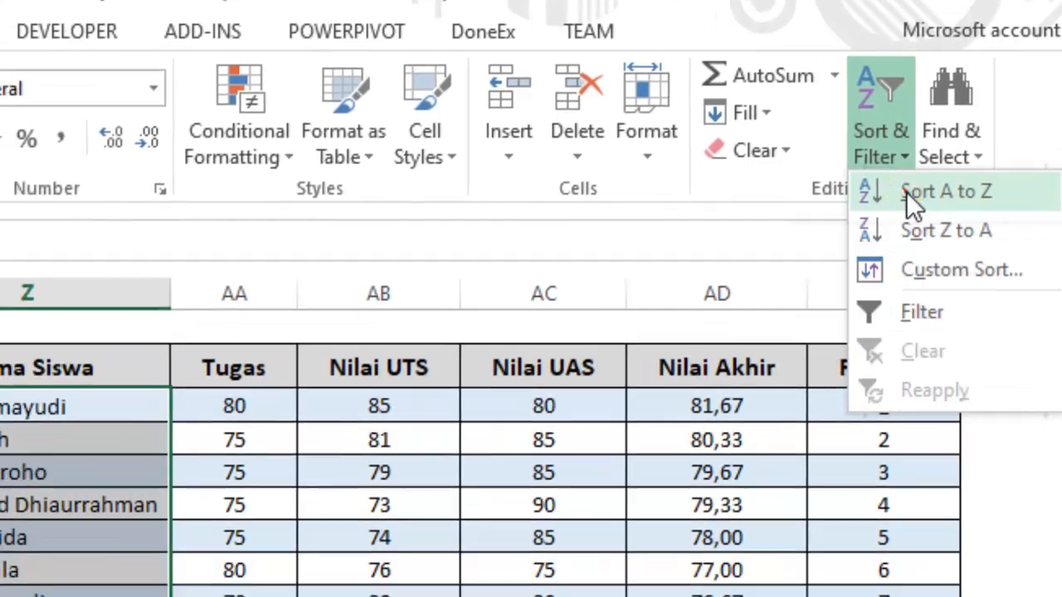
{"action": "left_click", "coordinate": [825, 264]}
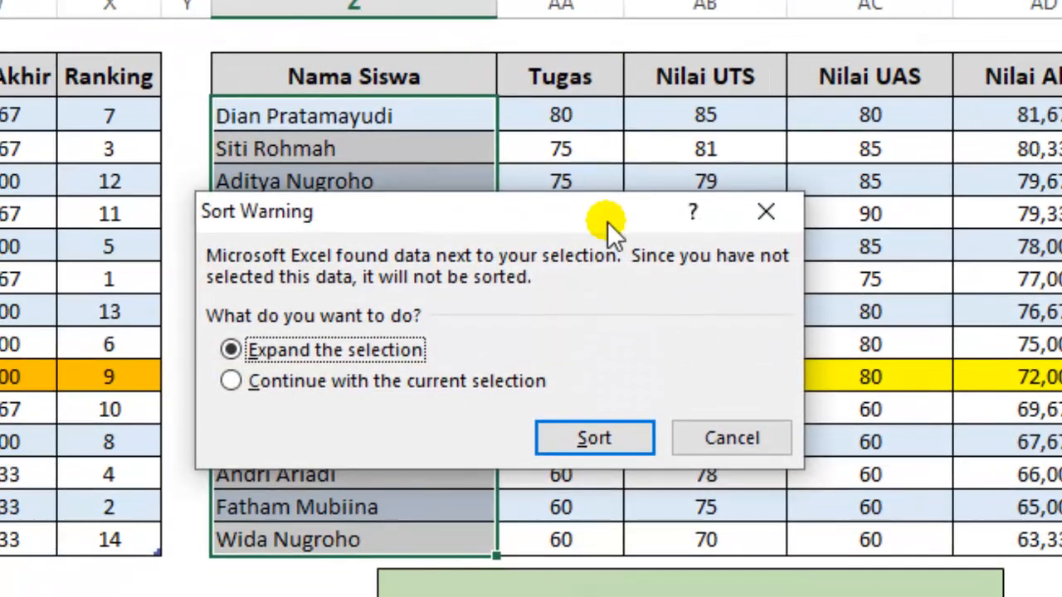
{"action": "left_click_drag", "start_coordinate": [568, 224], "coordinate": [914, 191]}
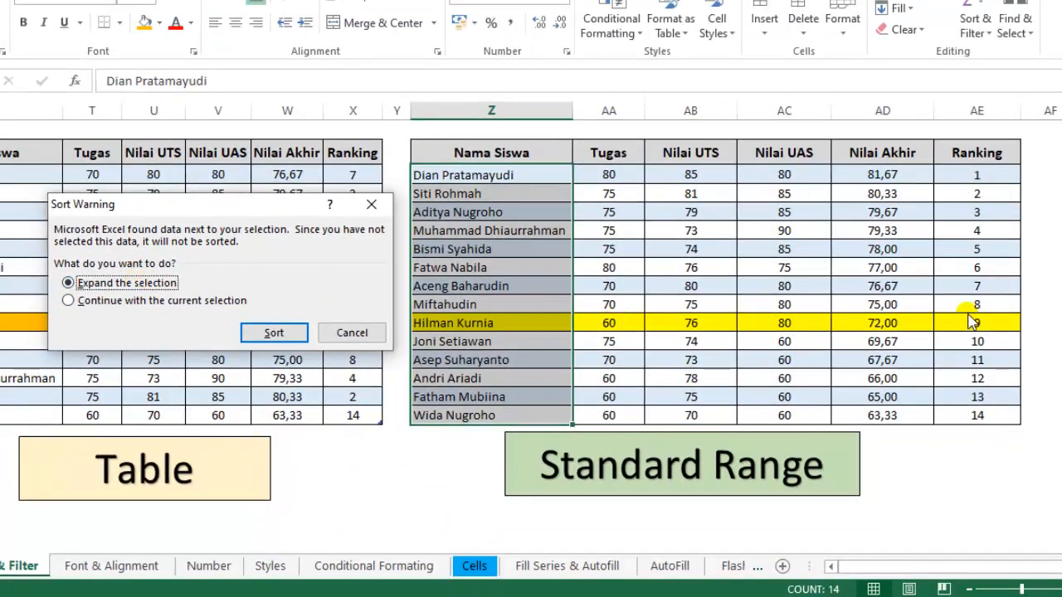
{"action": "left_click", "coordinate": [273, 333]}
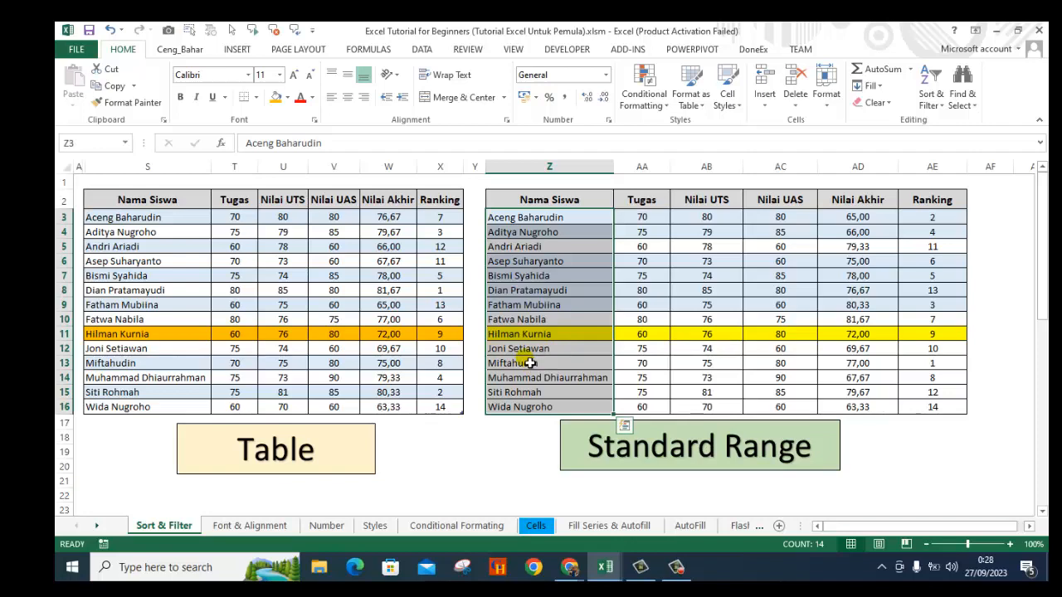
{"action": "key", "text": "ctrl+z"}
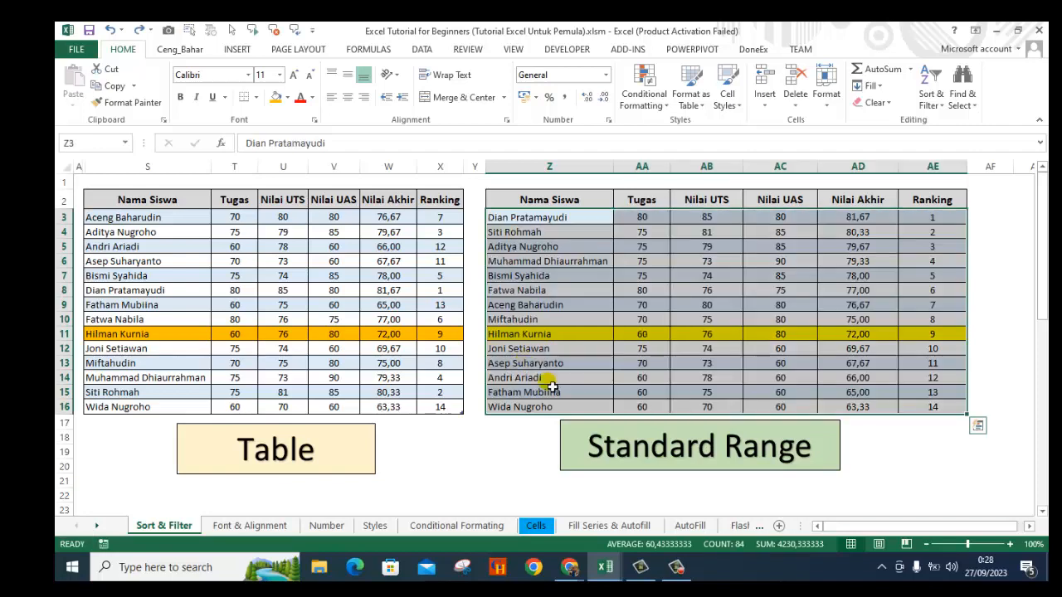
{"action": "left_click", "coordinate": [516, 456]}
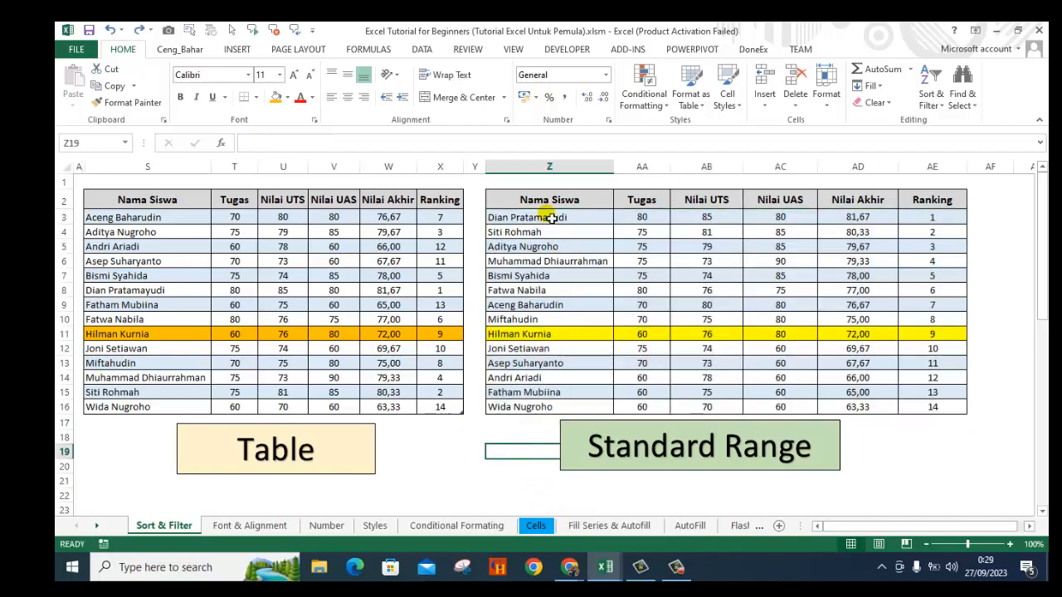
Sort all the standard range's data rows in Z3:AE16 from A to Z.
{"action": "left_click_drag", "start_coordinate": [544, 218], "coordinate": [922, 403]}
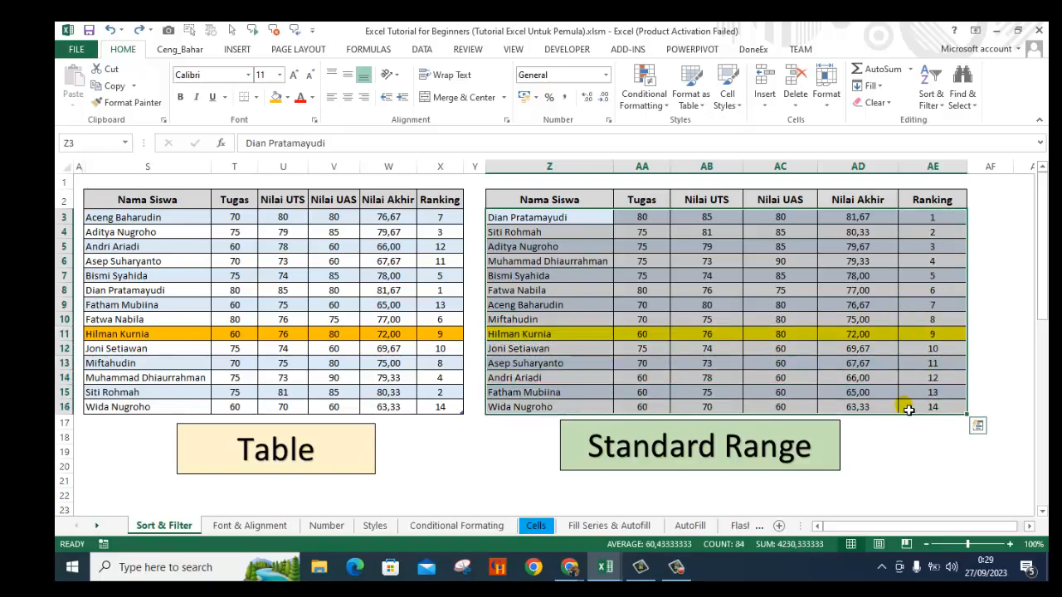
{"action": "left_click", "coordinate": [931, 101]}
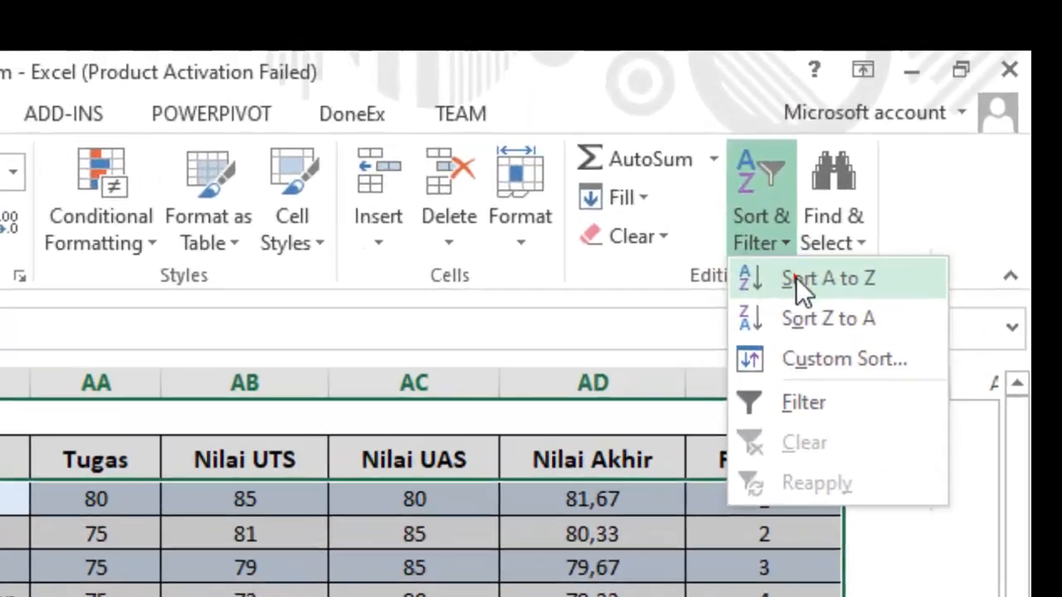
{"action": "left_click", "coordinate": [945, 122]}
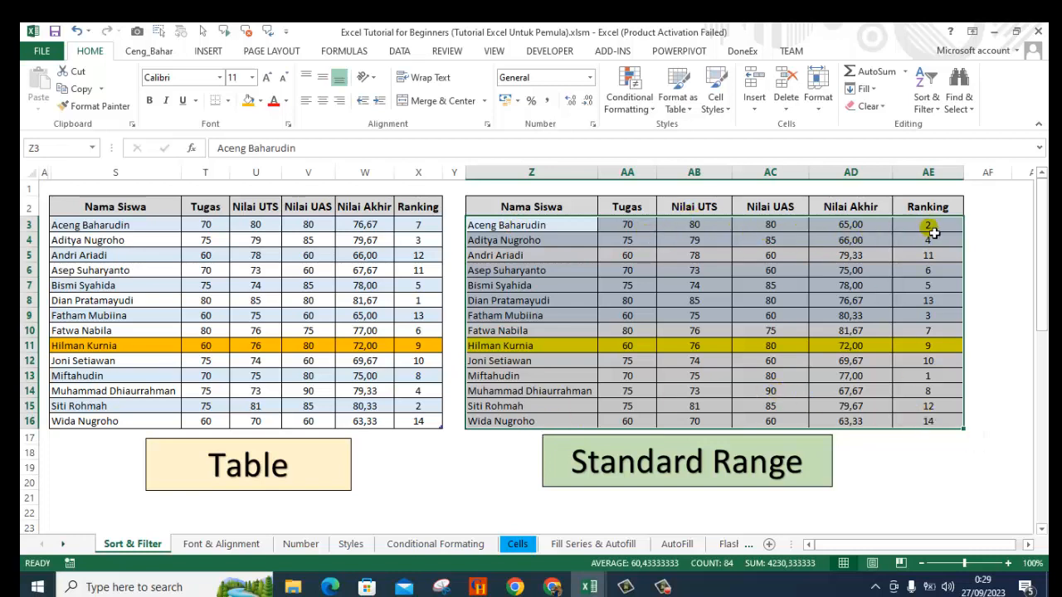
{"action": "left_click", "coordinate": [461, 454]}
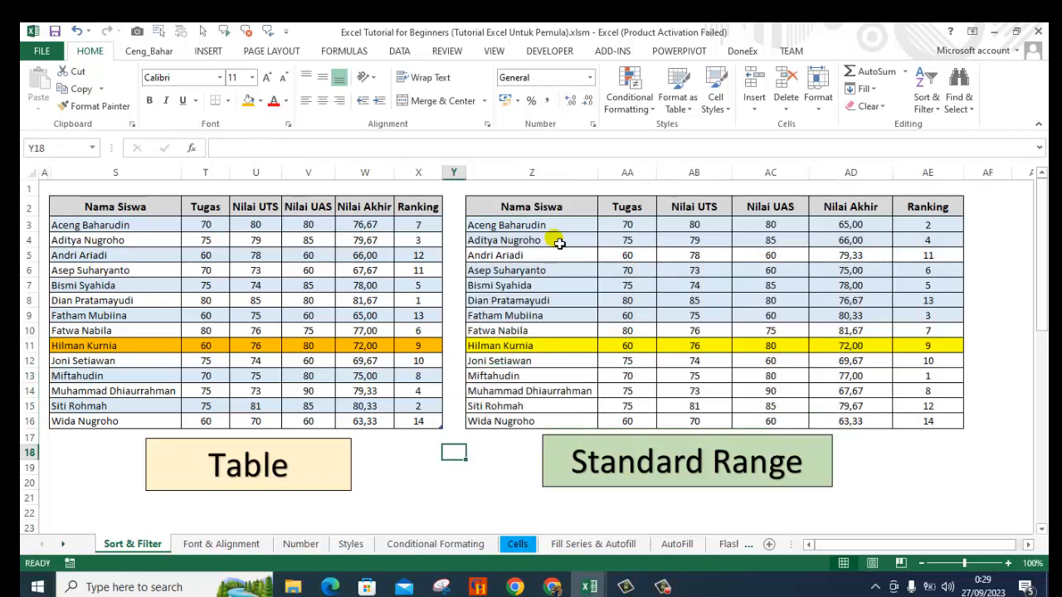
Compare the standard range's name column and full data rows with the name column of the table.
{"action": "left_click_drag", "start_coordinate": [557, 229], "coordinate": [577, 426]}
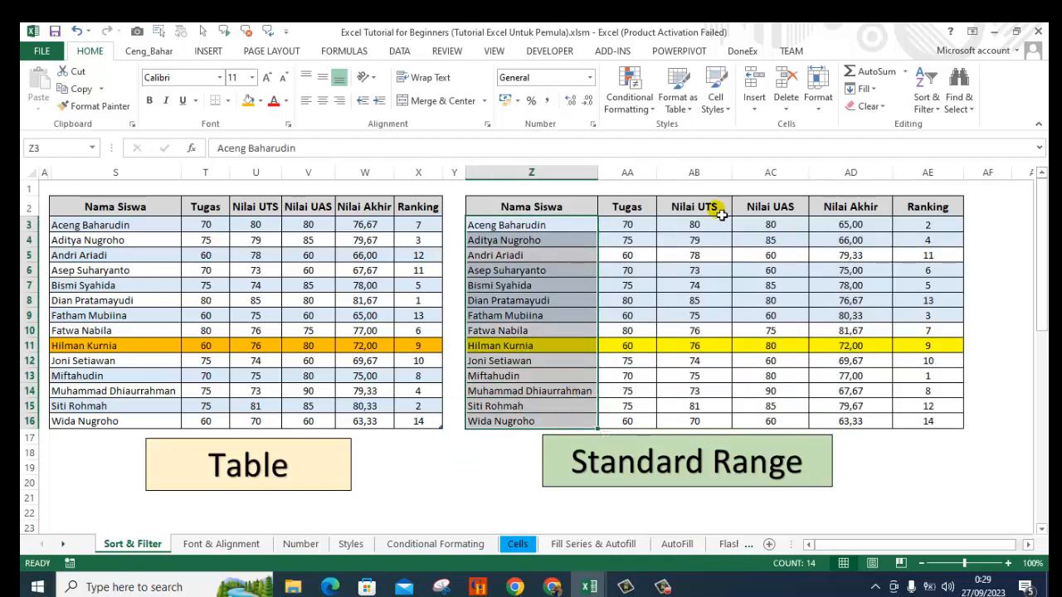
{"action": "key", "text": "shift+Up"}
{"action": "key", "text": "shift+Up"}
{"action": "key", "text": "shift+Up"}
{"action": "key", "text": "shift+Up"}
{"action": "key", "text": "shift+Up"}
{"action": "left_click_drag", "start_coordinate": [521, 232], "coordinate": [936, 422]}
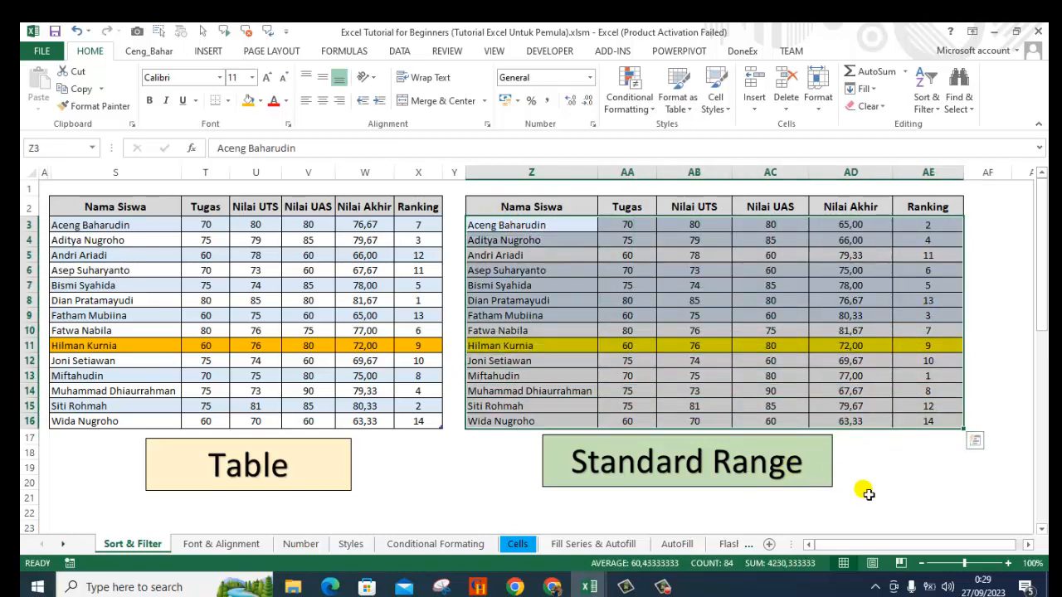
{"action": "left_click_drag", "start_coordinate": [858, 478], "coordinate": [852, 471]}
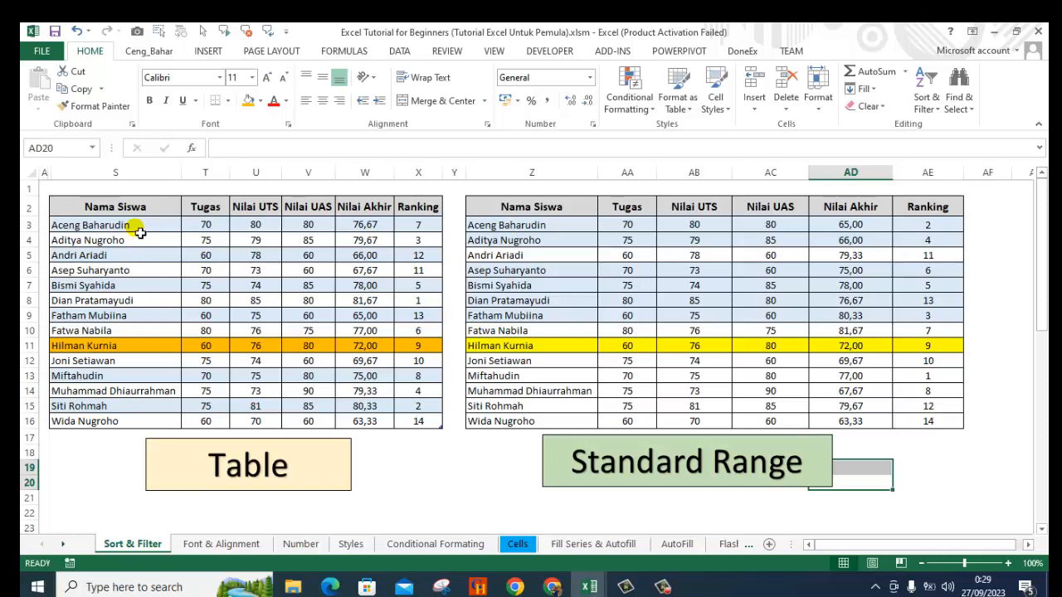
{"action": "left_click_drag", "start_coordinate": [144, 230], "coordinate": [173, 420]}
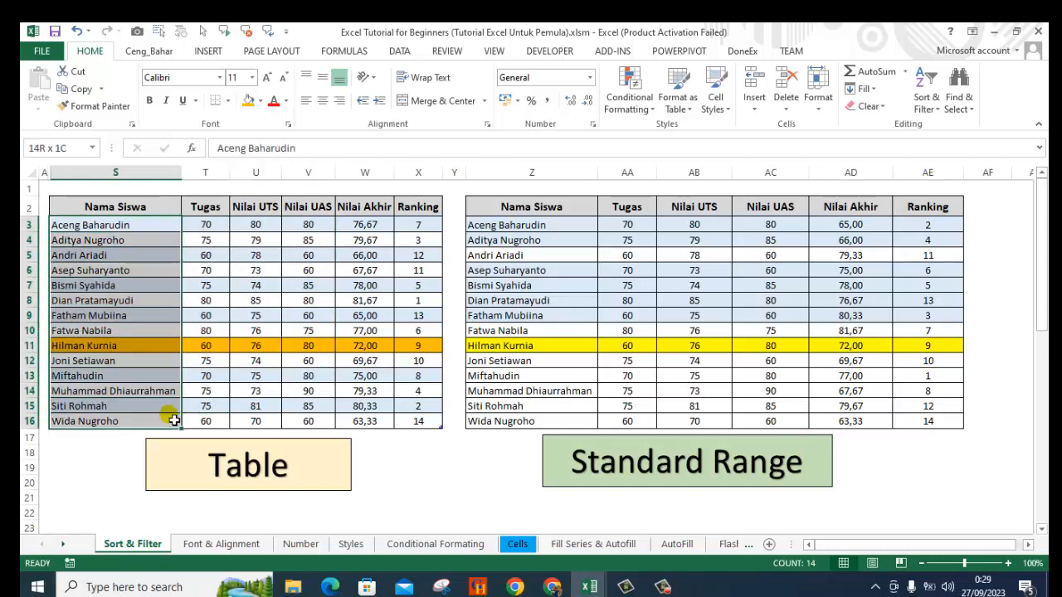
Sort the table by the student names in S3:S16 from Z to A.
{"action": "left_click", "coordinate": [926, 98]}
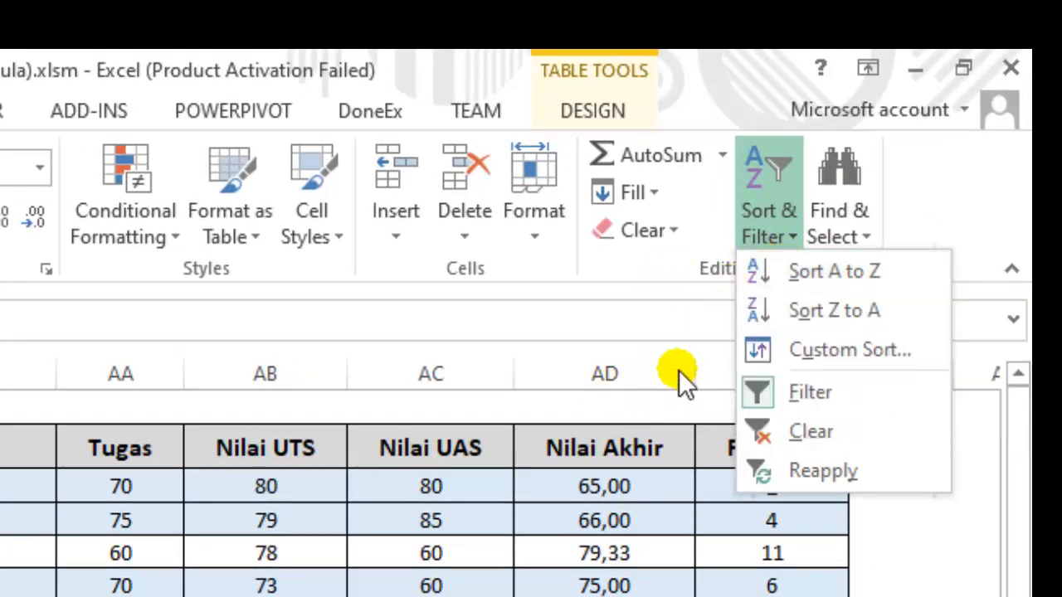
{"action": "left_click", "coordinate": [813, 309]}
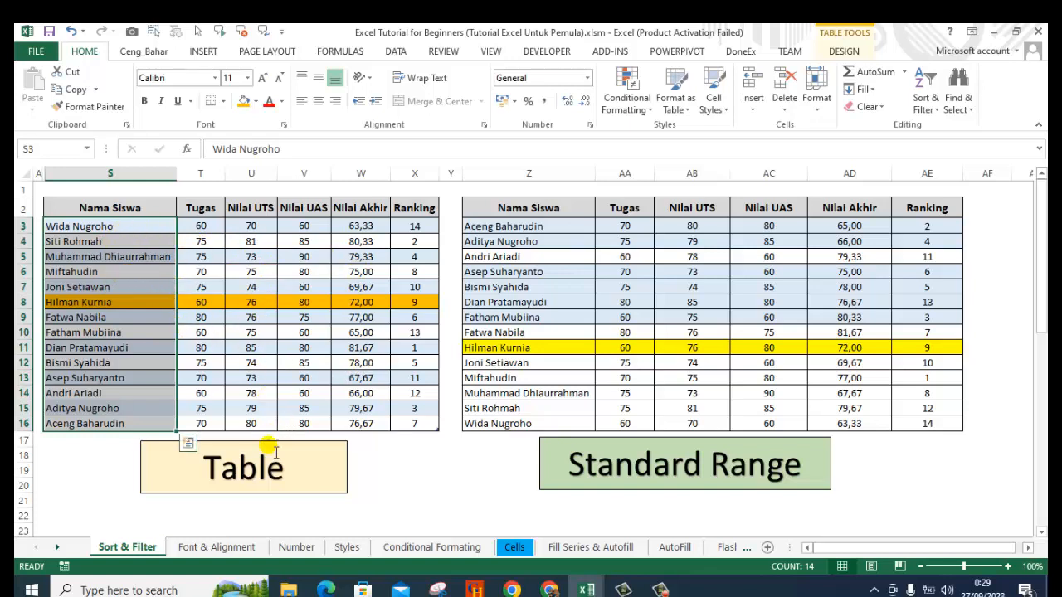
{"action": "left_click", "coordinate": [445, 501]}
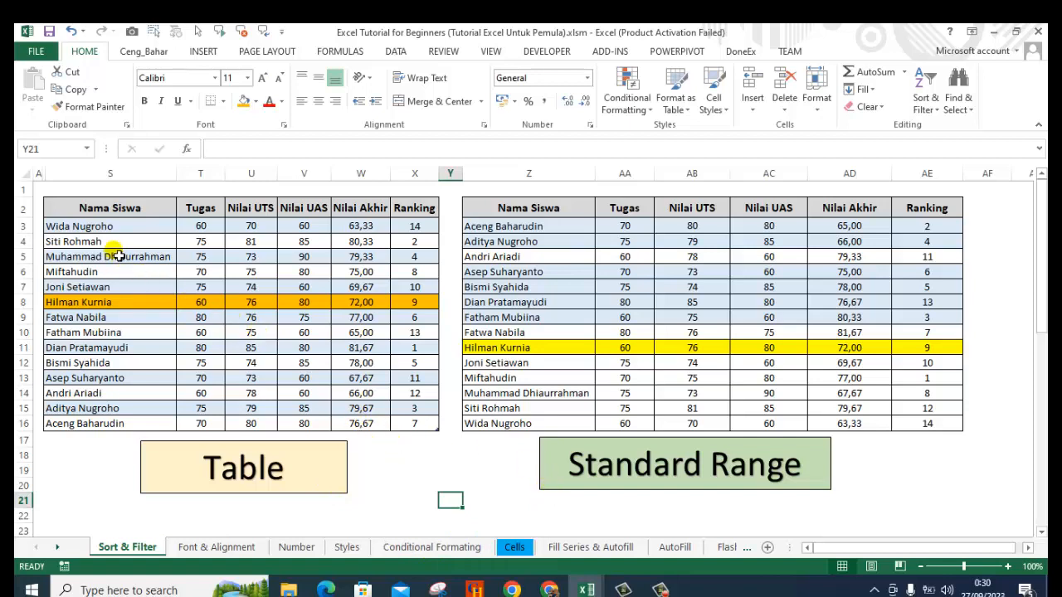
Sort the table back into A to Z order by the Nama Siswa column in S3:S16.
{"action": "left_click_drag", "start_coordinate": [112, 232], "coordinate": [120, 422]}
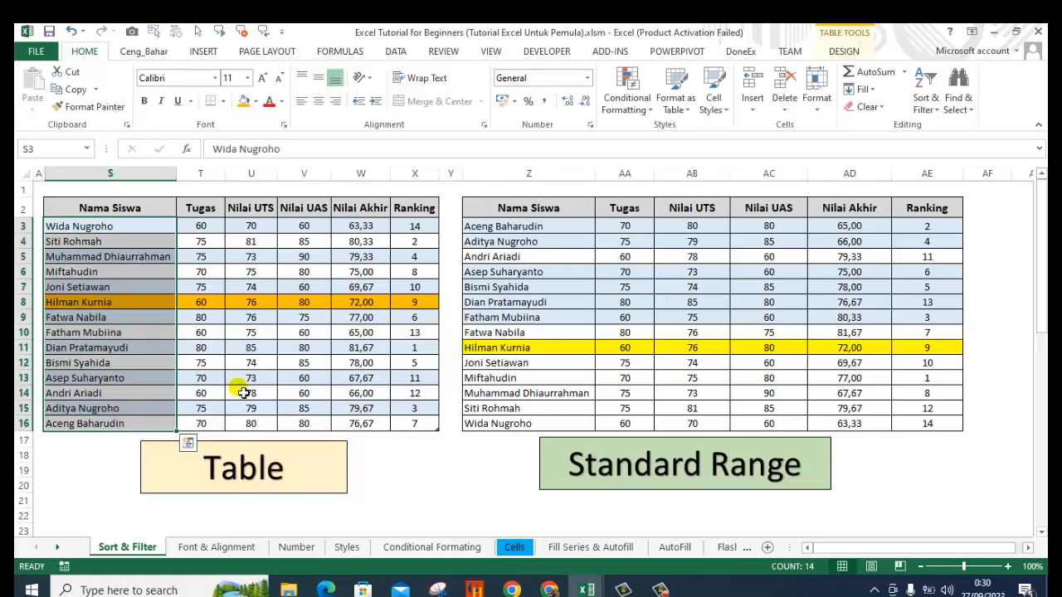
{"action": "left_click", "coordinate": [921, 98]}
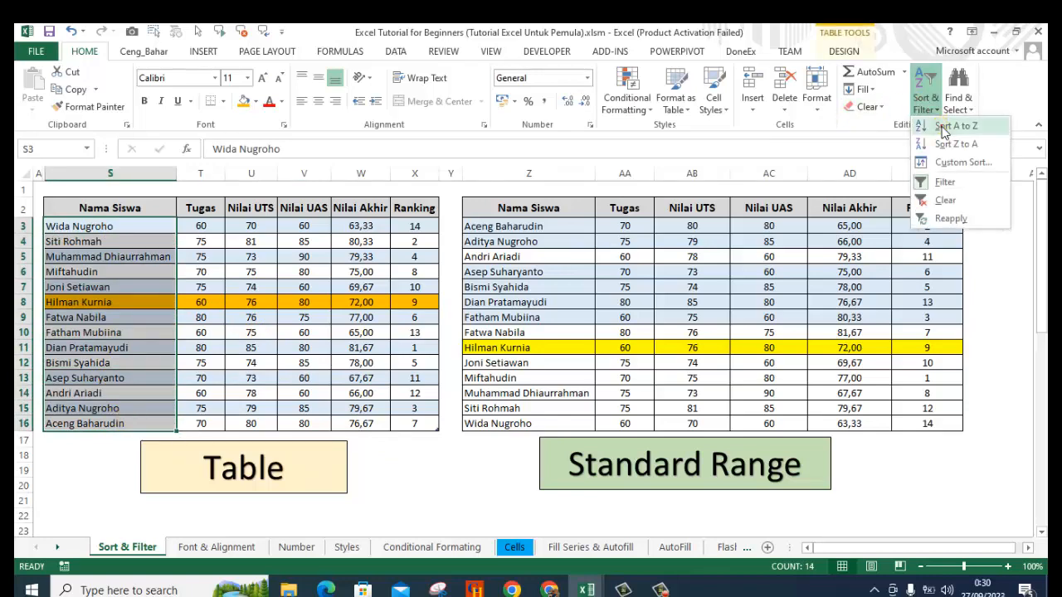
{"action": "left_click", "coordinate": [950, 126]}
{"action": "left_click", "coordinate": [410, 470]}
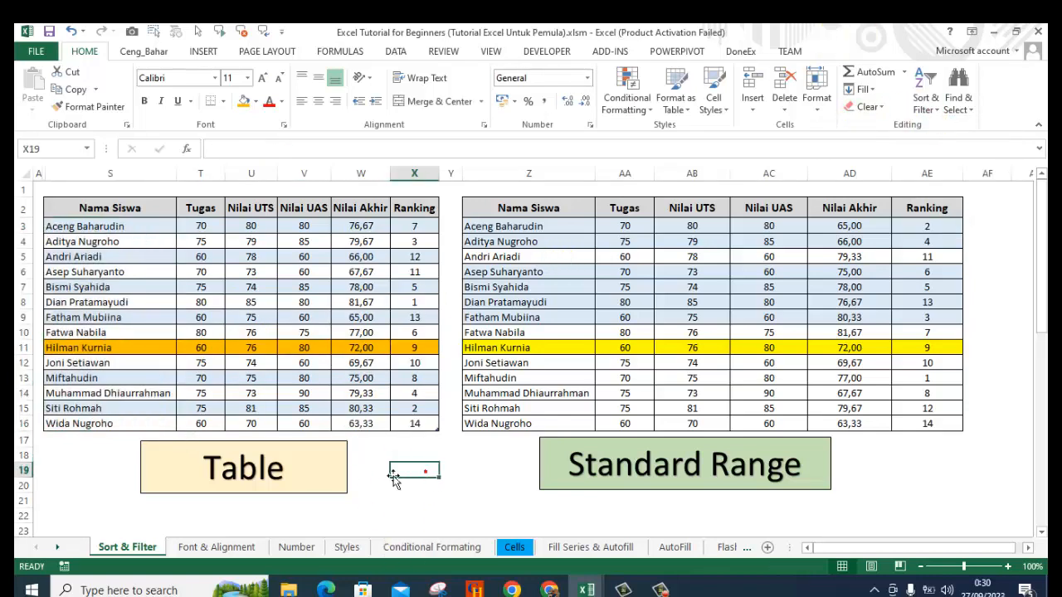
Try sorting the table by the Tugas scores in T3:T16 from smallest to largest.
{"action": "left_click_drag", "start_coordinate": [143, 229], "coordinate": [158, 424]}
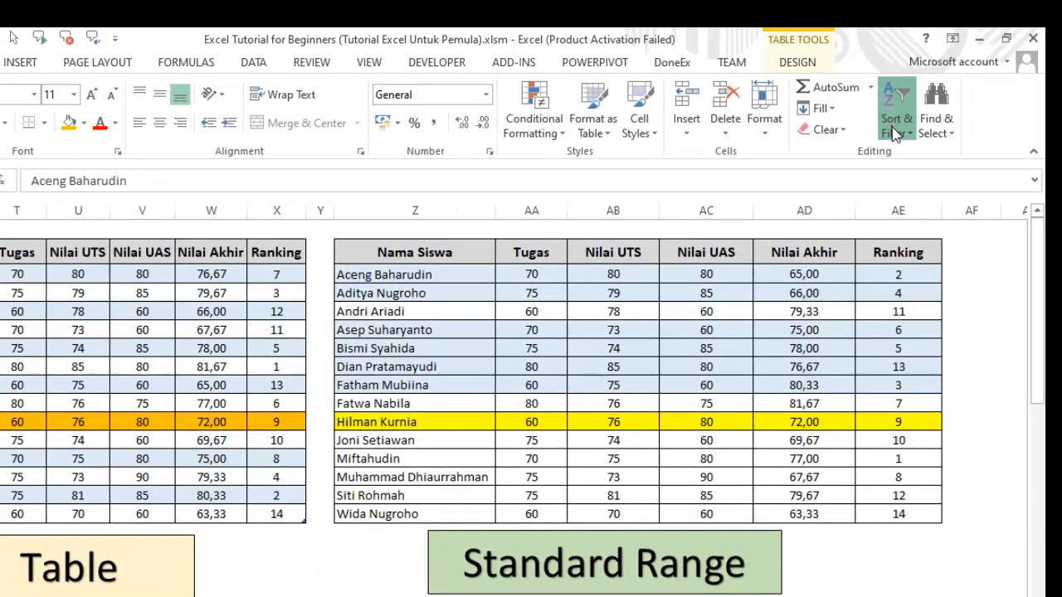
{"action": "left_click", "coordinate": [925, 107]}
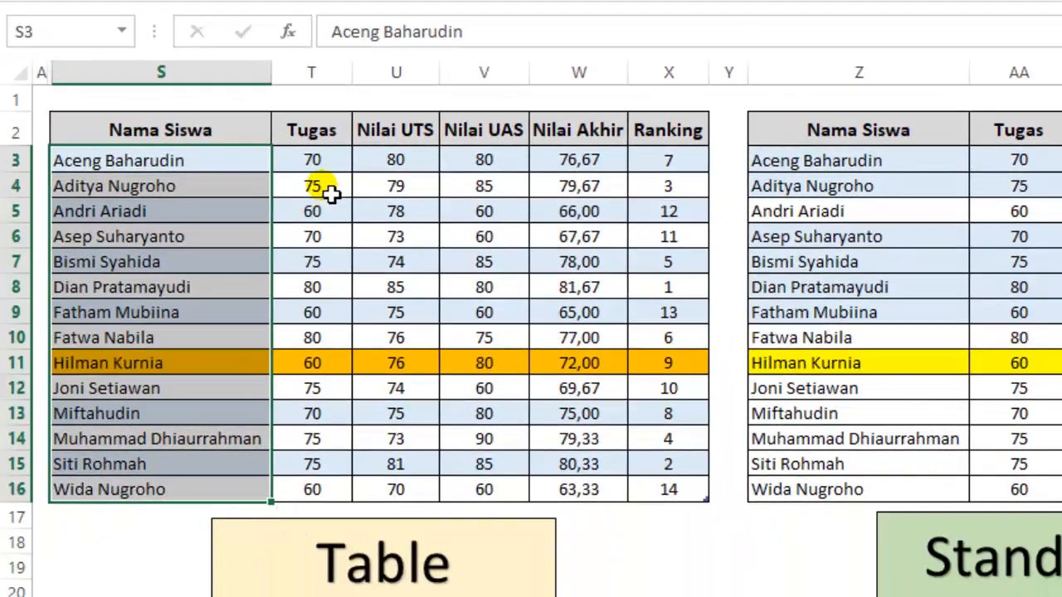
{"action": "left_click", "coordinate": [331, 169]}
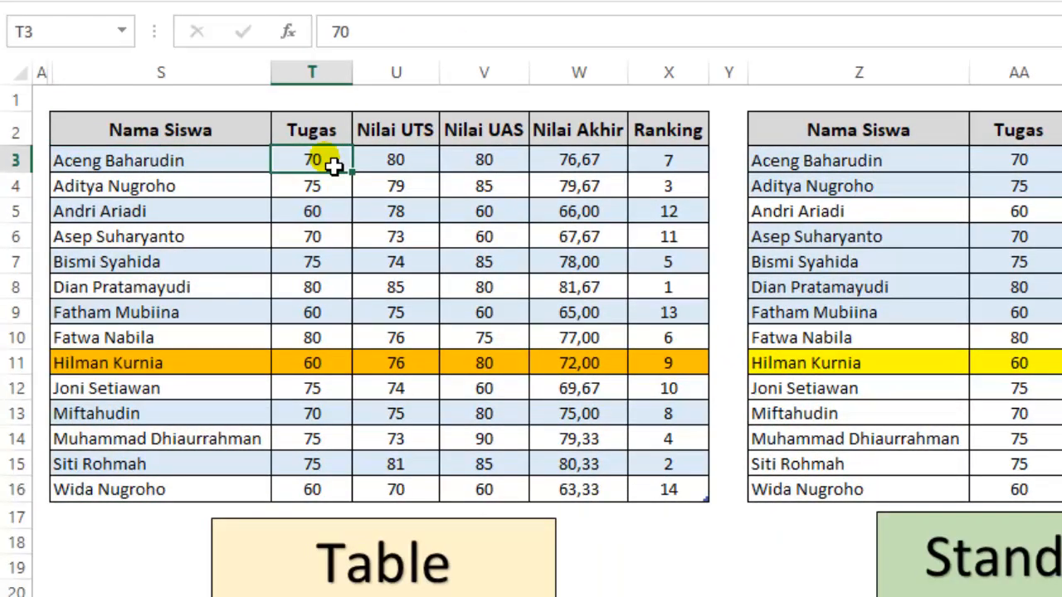
{"action": "left_click_drag", "start_coordinate": [333, 166], "coordinate": [334, 490]}
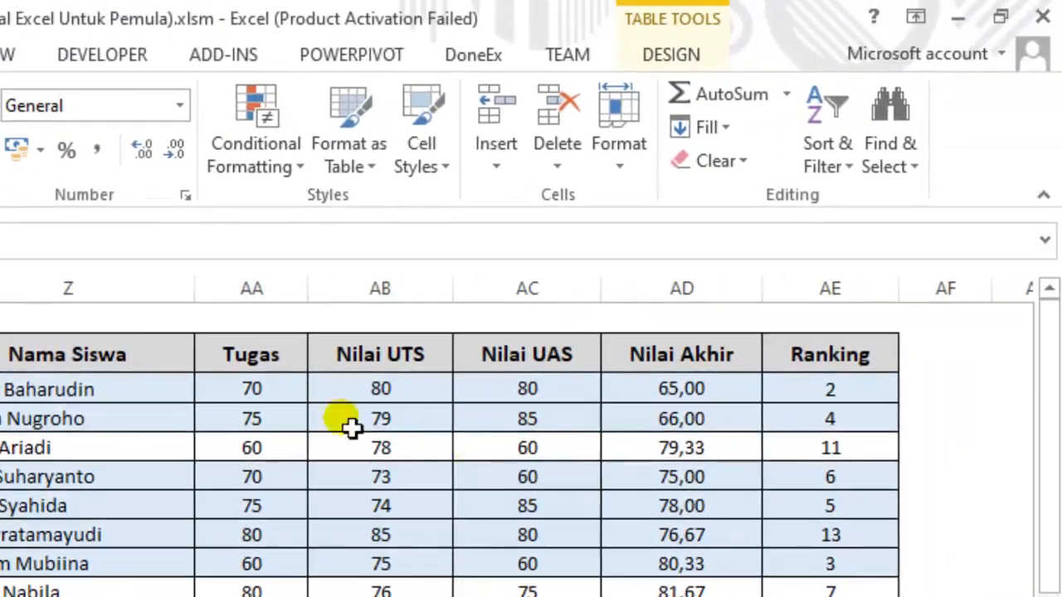
{"action": "left_click", "coordinate": [818, 150]}
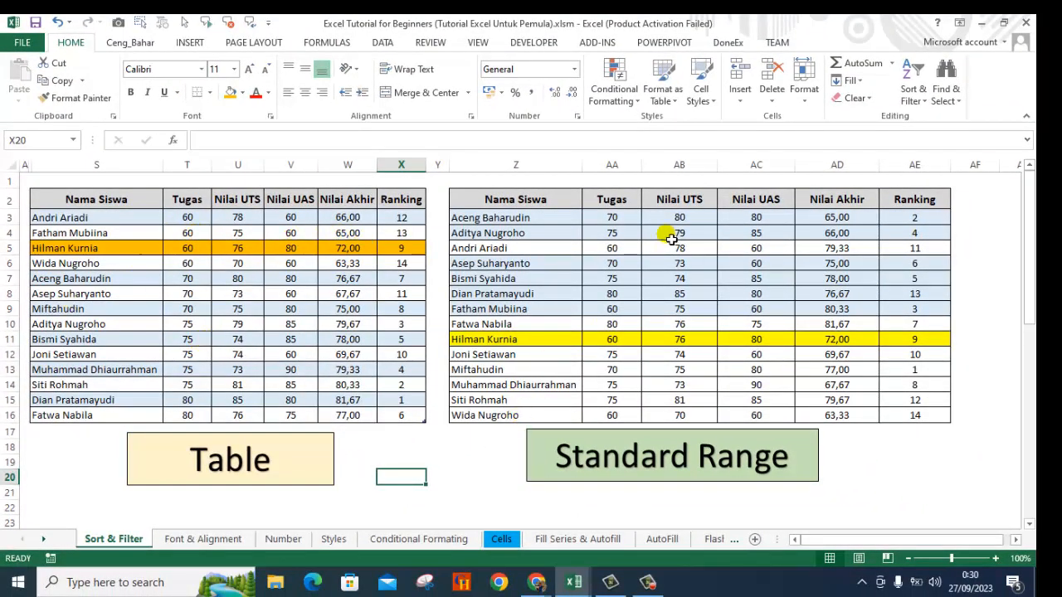
Try sorting the standard range by its Tugas scores in AA3:AA16 from smallest to largest, expanding the selection.
{"action": "left_click_drag", "start_coordinate": [615, 224], "coordinate": [629, 420]}
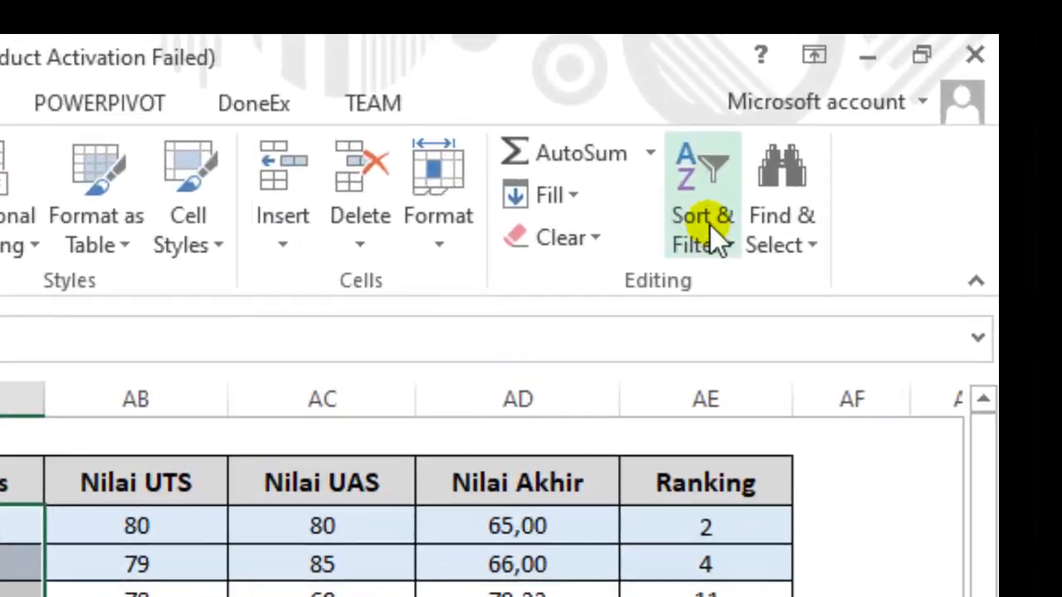
{"action": "left_click", "coordinate": [896, 106]}
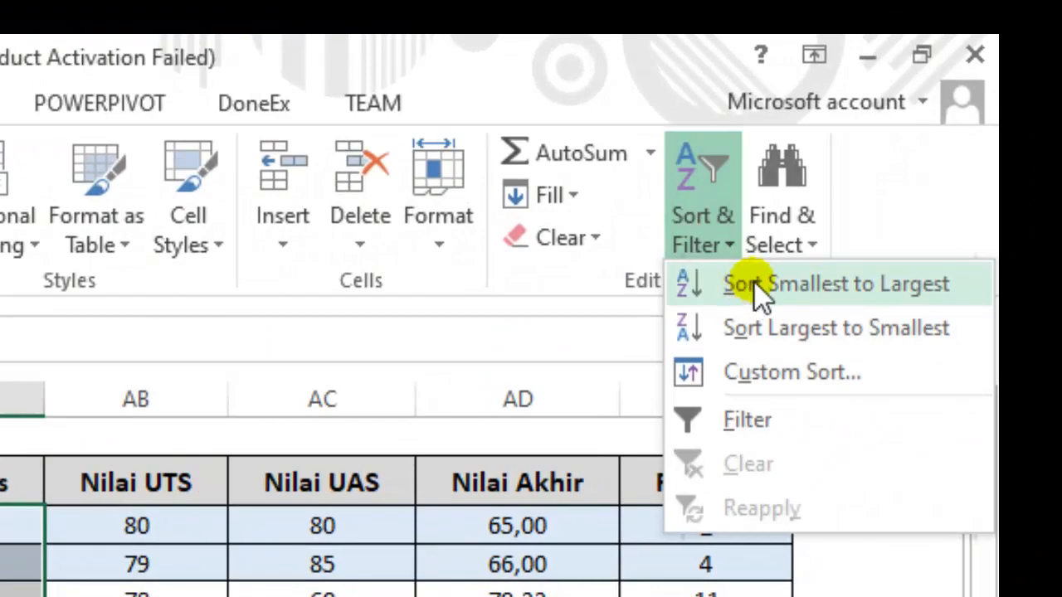
{"action": "left_click", "coordinate": [751, 286]}
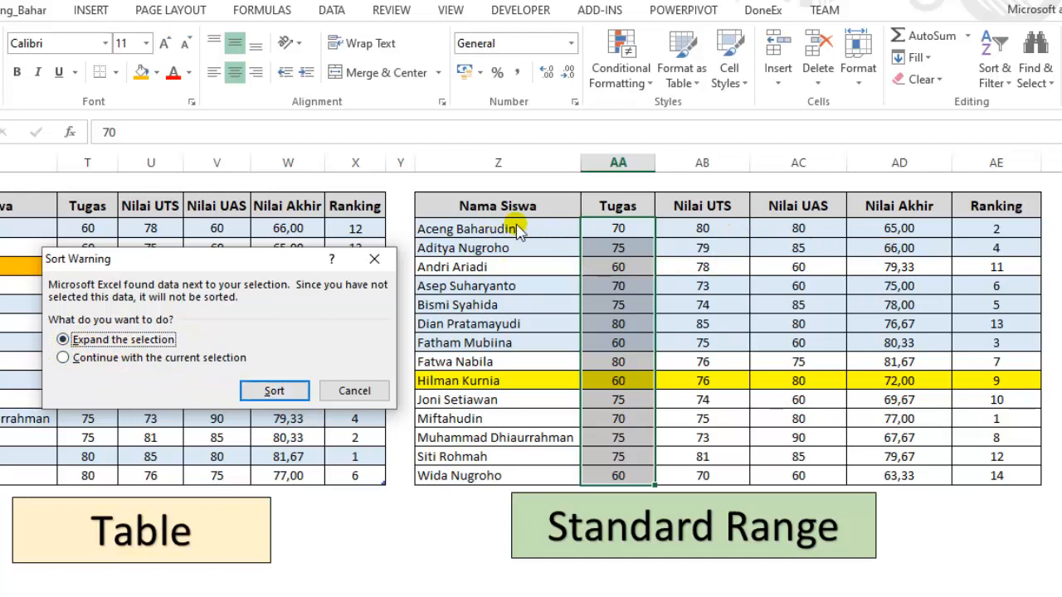
{"action": "left_click", "coordinate": [275, 390]}
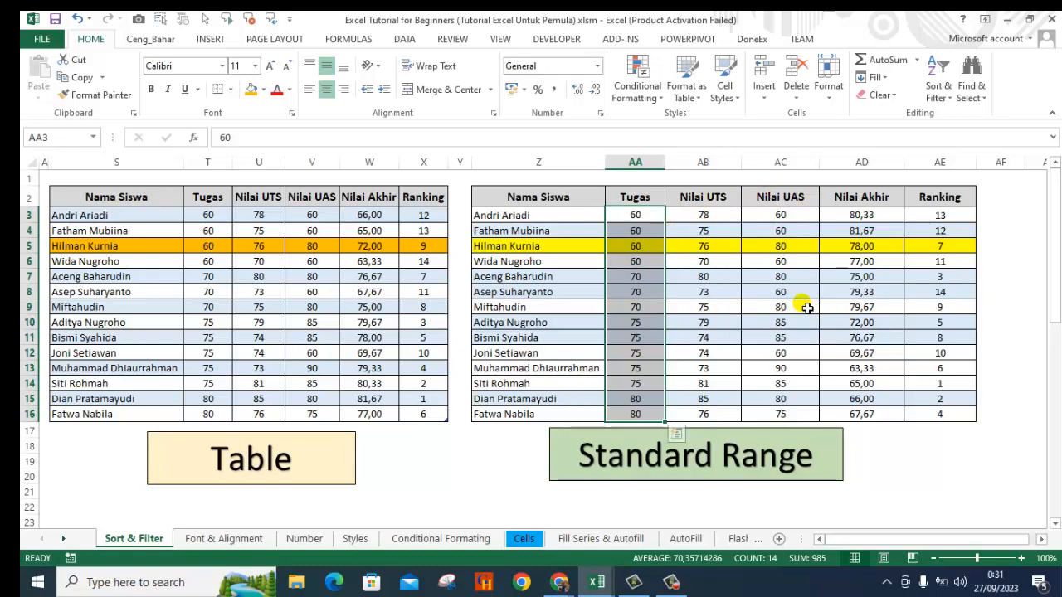
Undo the Tugas sorts of both the standard range and the table.
{"action": "key", "text": "ctrl+z"}
{"action": "left_click", "coordinate": [416, 462]}
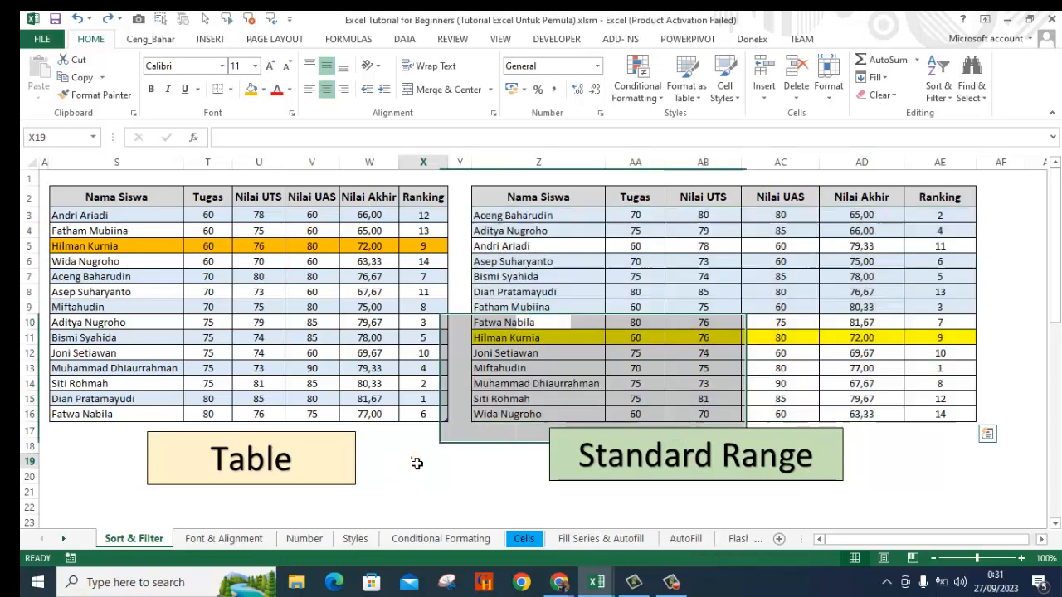
{"action": "key", "text": "ctrl+z"}
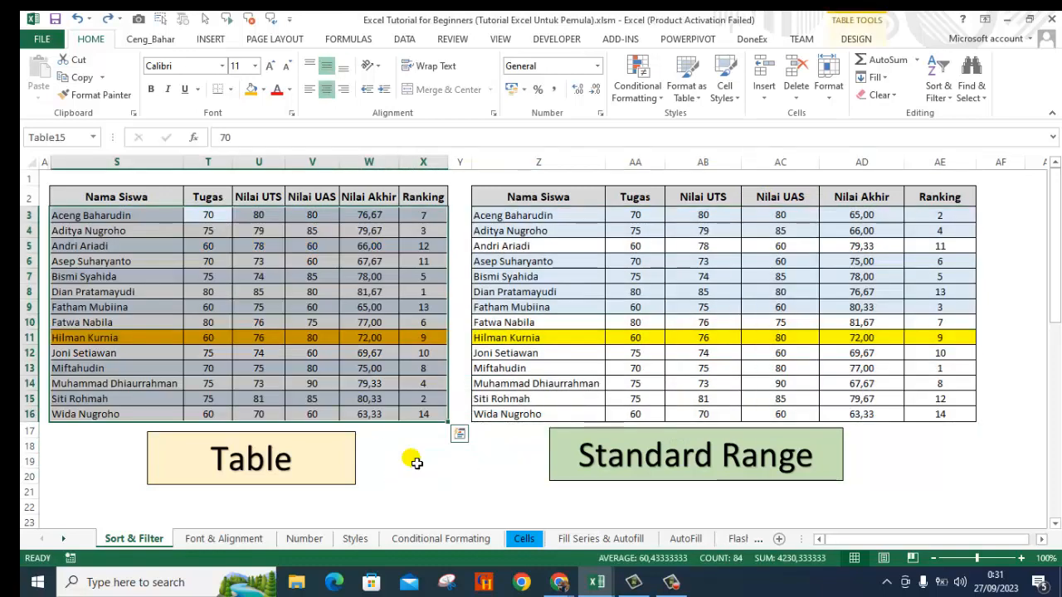
{"action": "left_click", "coordinate": [468, 469]}
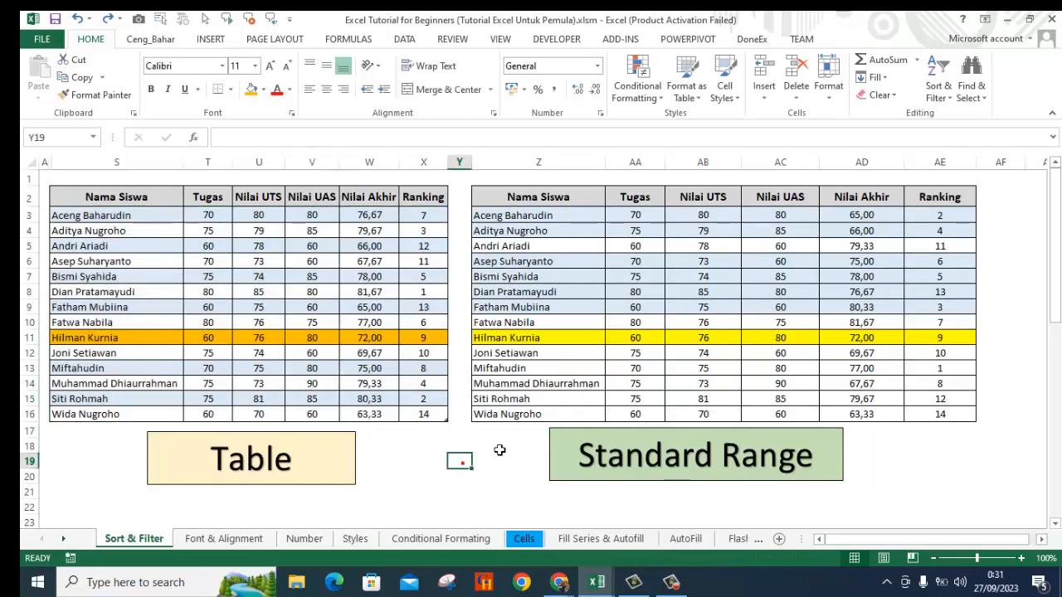
Try a custom sort of the table by Tugas values from smallest to largest, and undo that sort.
{"action": "left_click", "coordinate": [944, 93]}
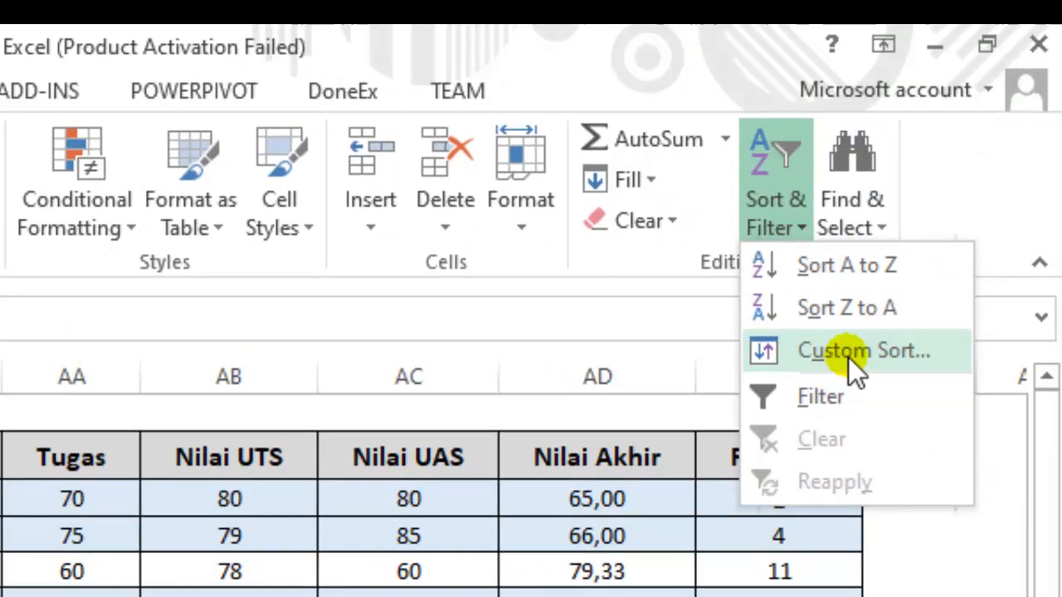
{"action": "left_click", "coordinate": [151, 219]}
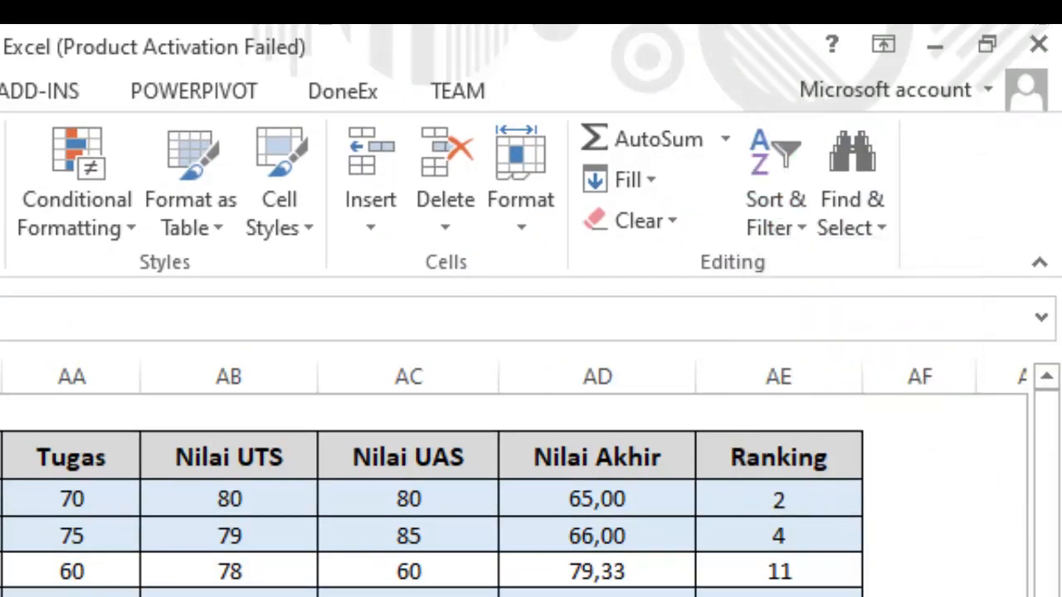
{"action": "left_click_drag", "start_coordinate": [151, 219], "coordinate": [154, 414]}
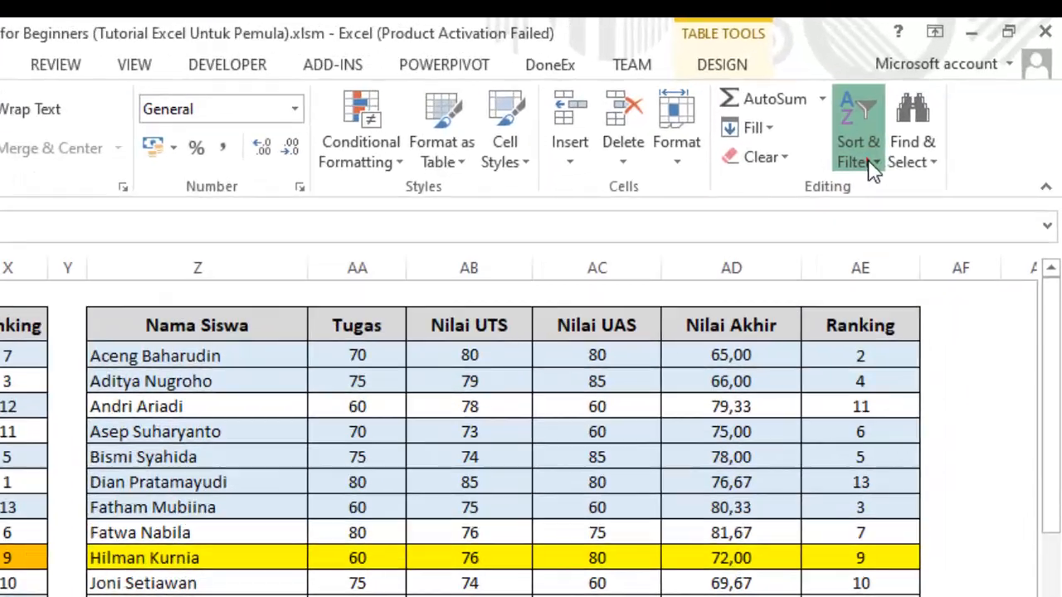
{"action": "left_click", "coordinate": [871, 162]}
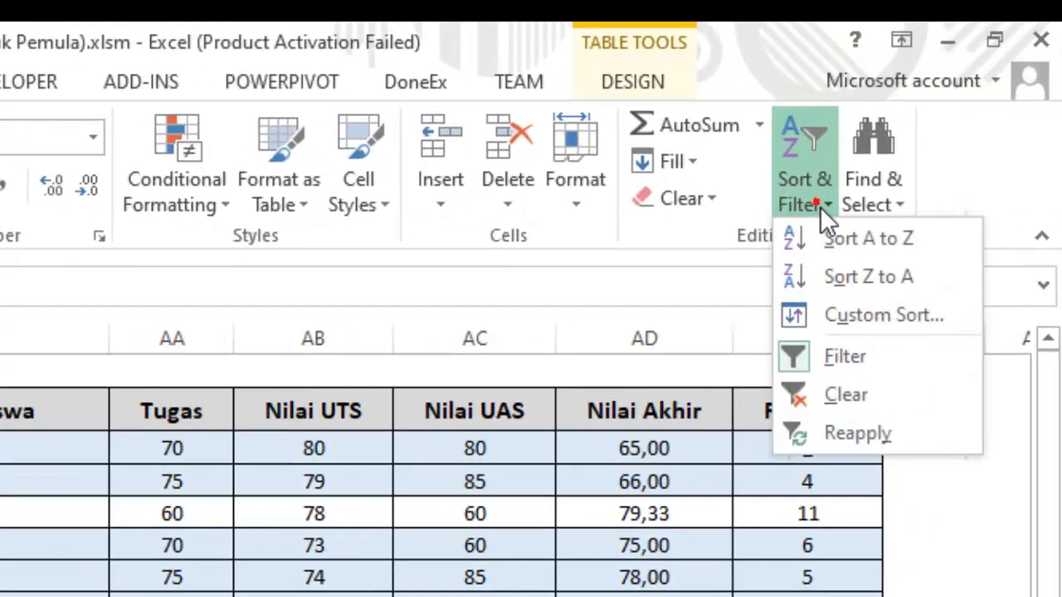
{"action": "left_click", "coordinate": [909, 258]}
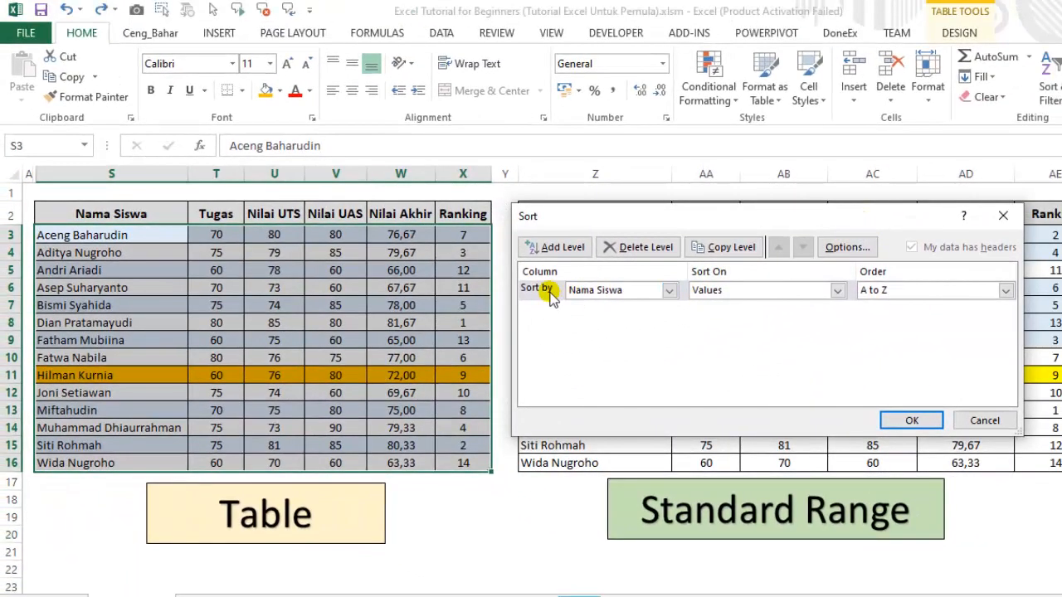
{"action": "left_click", "coordinate": [669, 291]}
{"action": "left_click", "coordinate": [631, 317]}
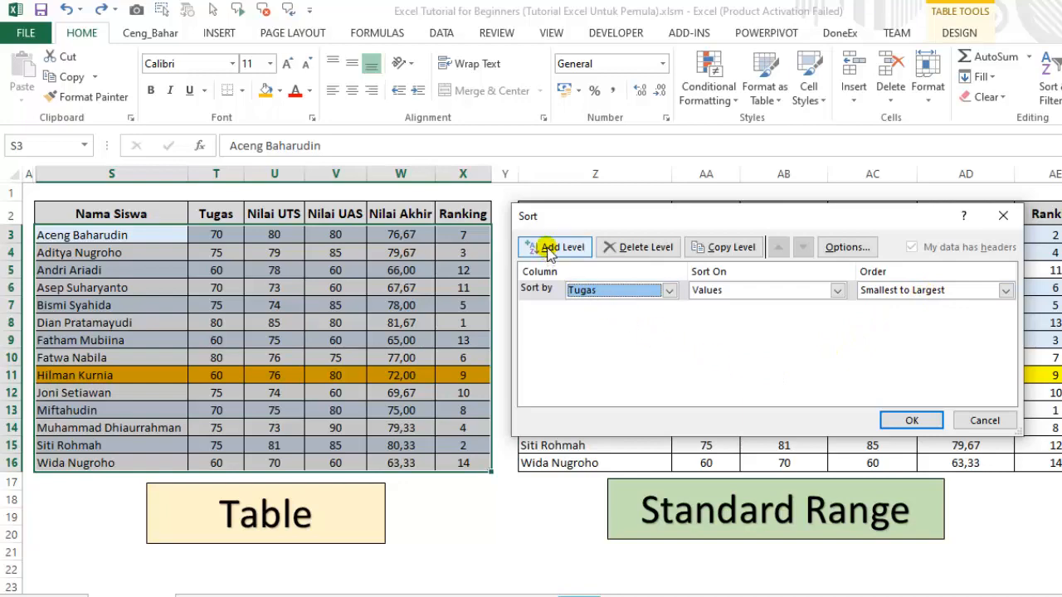
{"action": "left_click", "coordinate": [911, 421]}
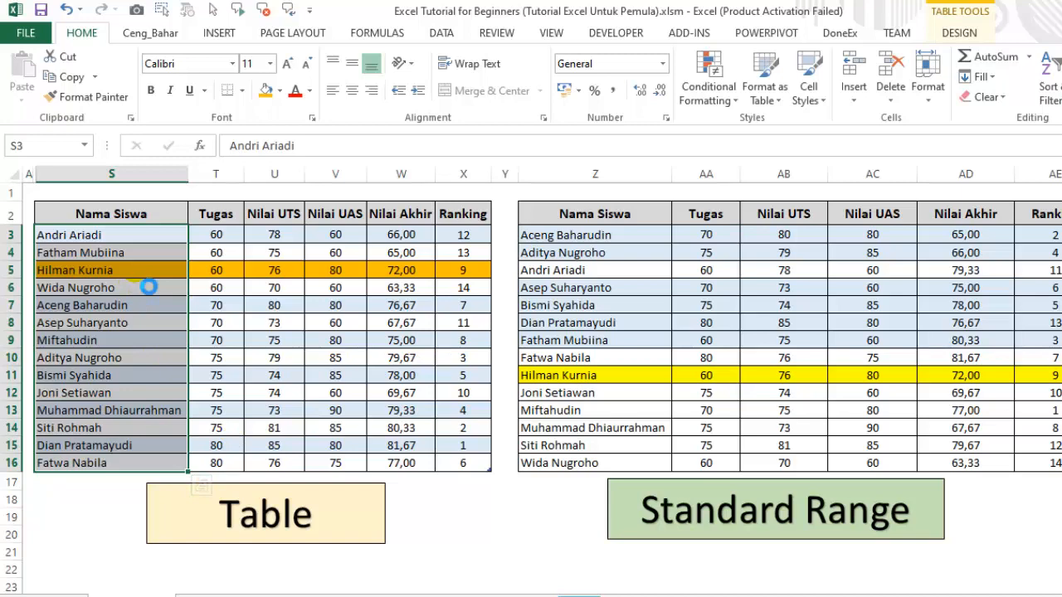
{"action": "key", "text": "ctrl+z"}
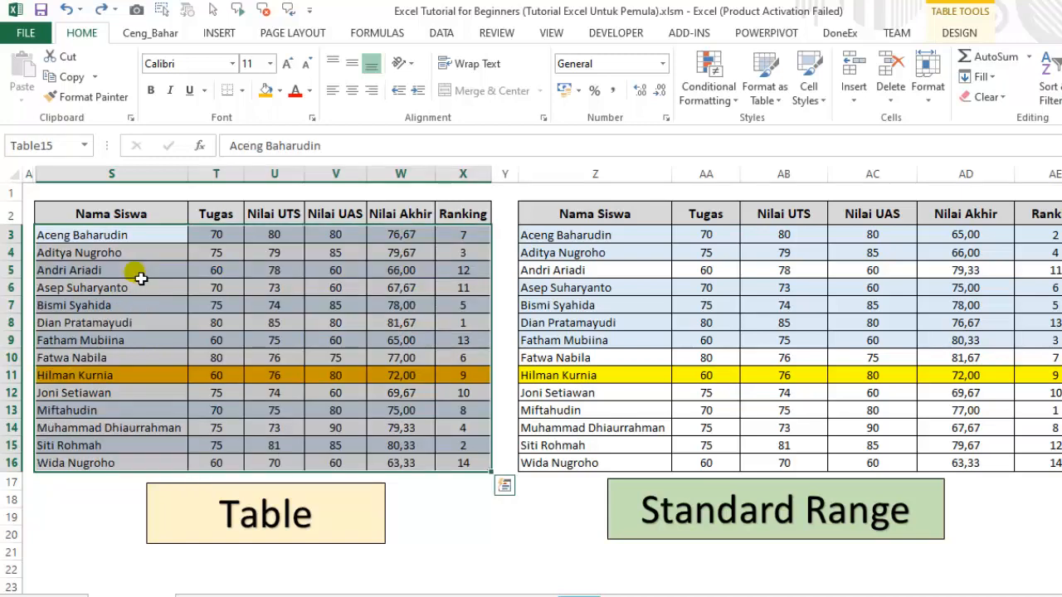
Start a custom sort on the table from S3:S16 with Tugas as the first sort column, Smallest to Largest.
{"action": "left_click_drag", "start_coordinate": [160, 237], "coordinate": [164, 463]}
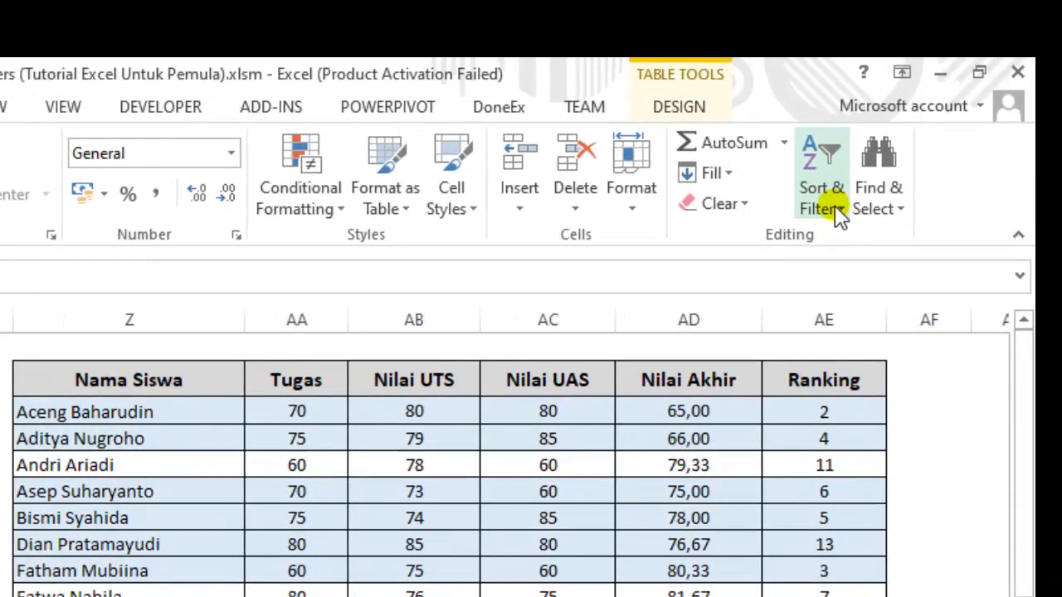
{"action": "left_click", "coordinate": [840, 214]}
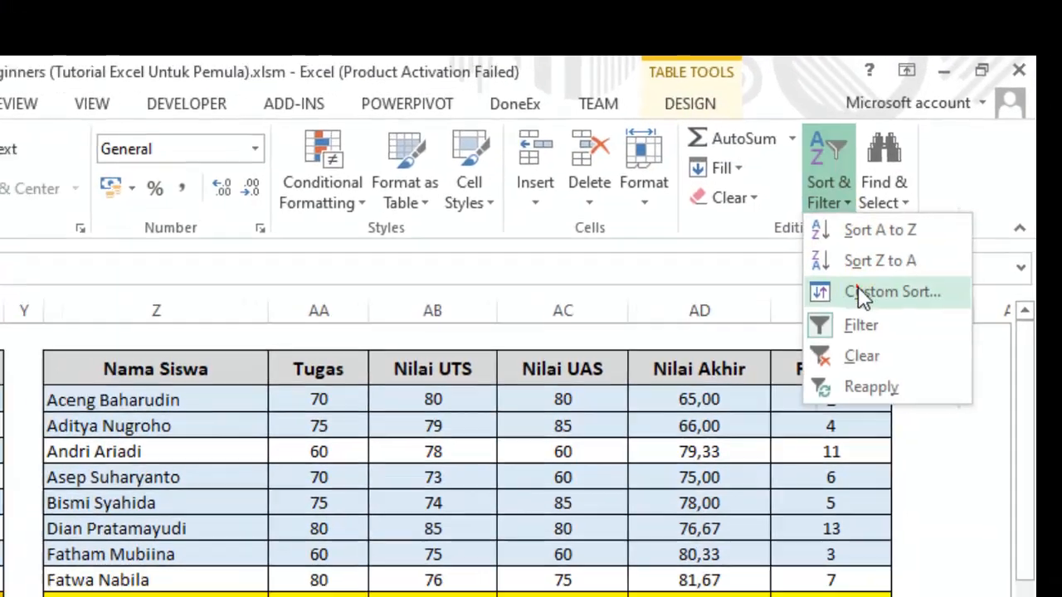
{"action": "left_click", "coordinate": [834, 299]}
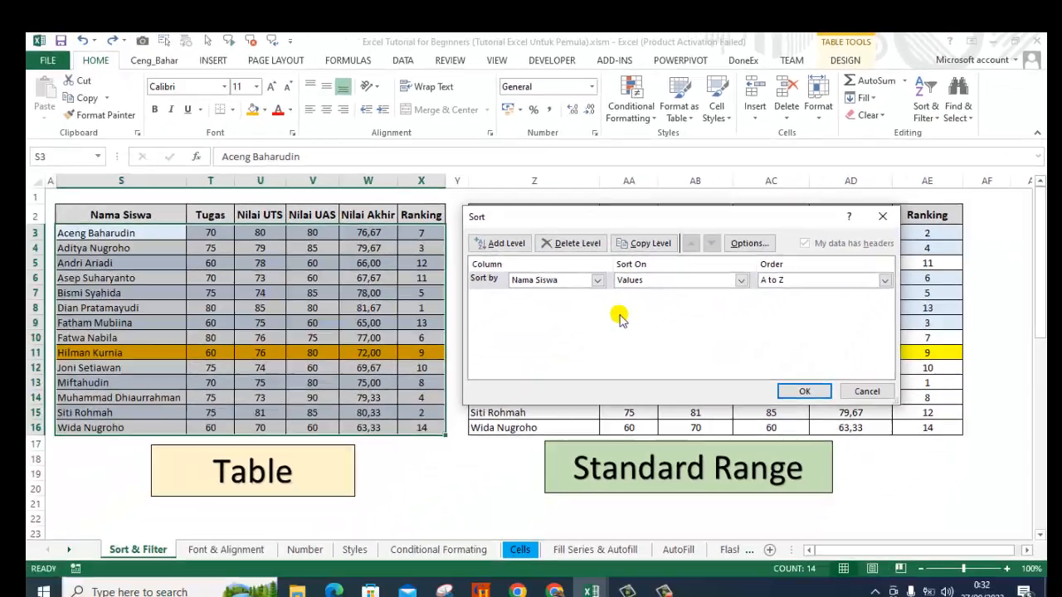
{"action": "left_click", "coordinate": [595, 282]}
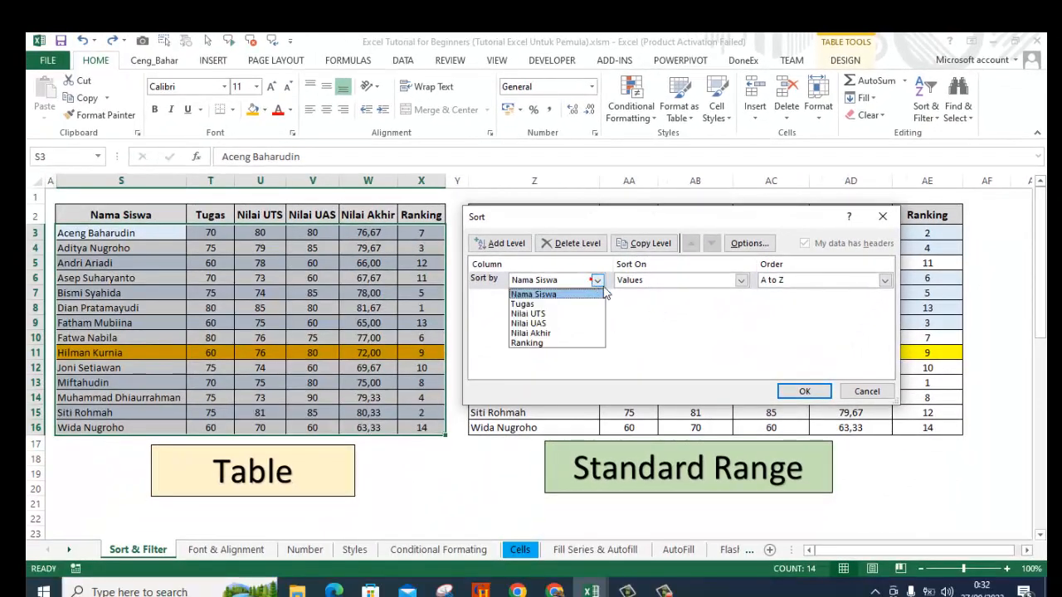
{"action": "left_click", "coordinate": [555, 304]}
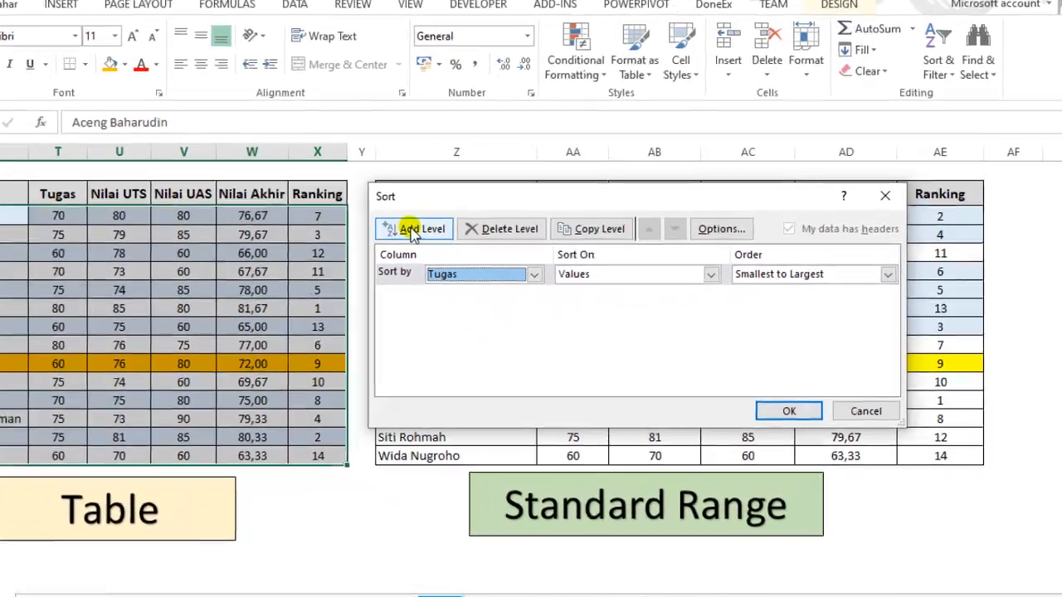
Add a second sort level by Nama Siswa values from A to Z, apply the two-level sort to the table, and undo it.
{"action": "left_click", "coordinate": [500, 243]}
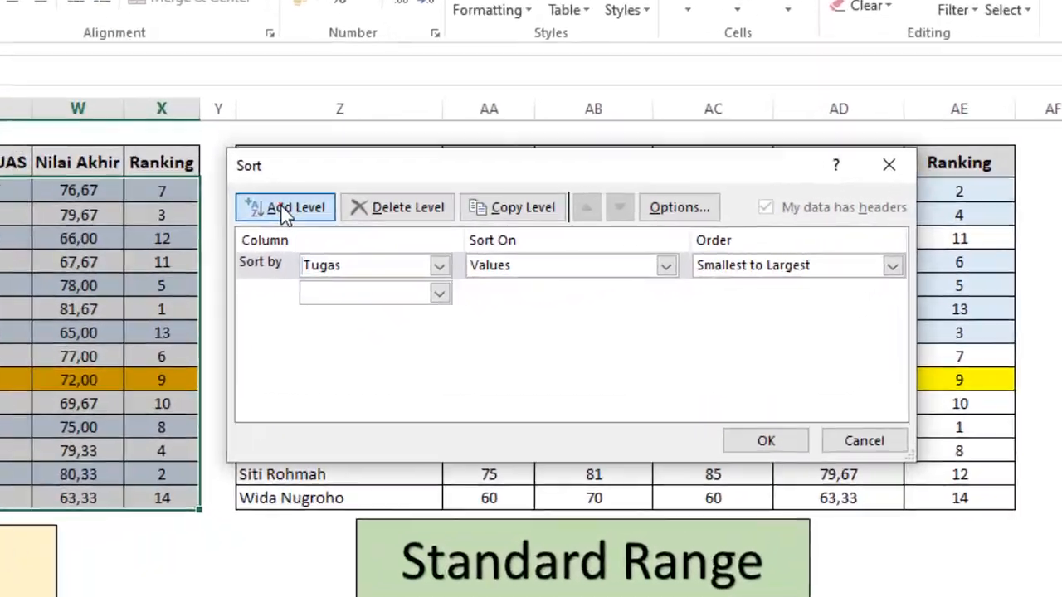
{"action": "left_click", "coordinate": [408, 296]}
{"action": "left_click", "coordinate": [359, 322]}
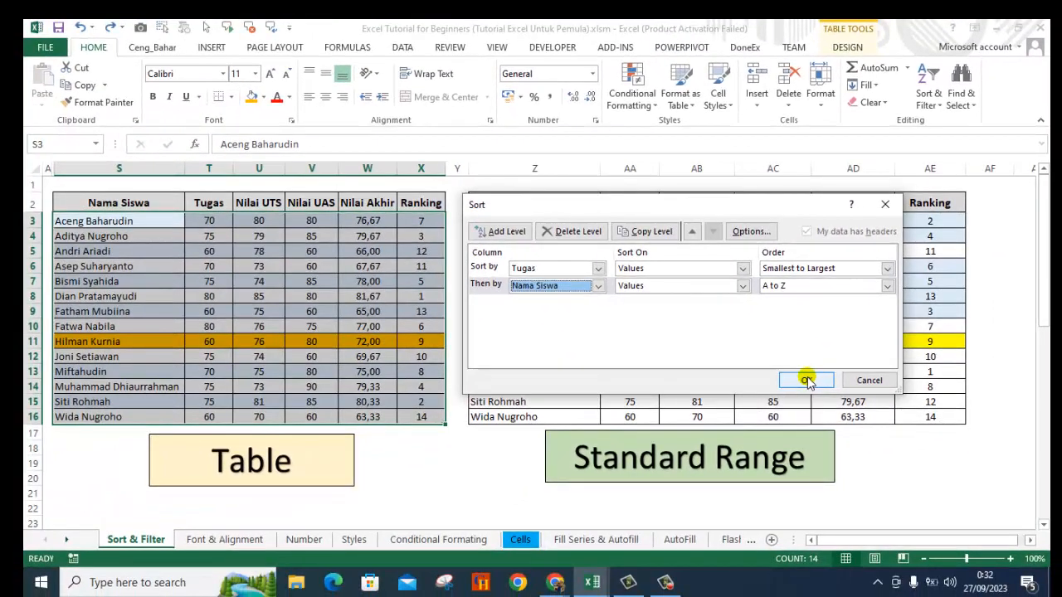
{"action": "left_click", "coordinate": [806, 380]}
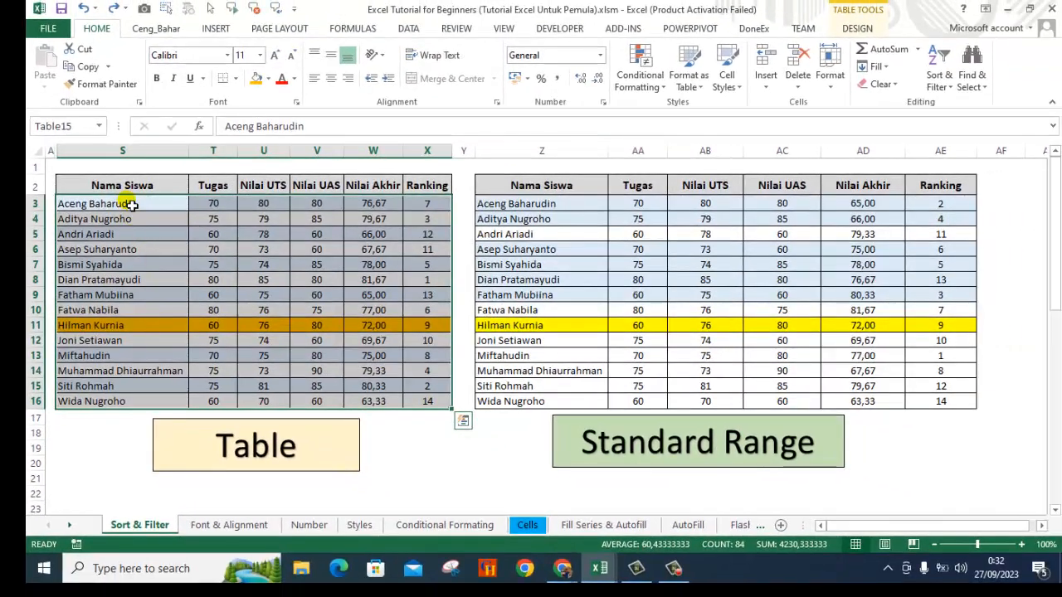
{"action": "left_click", "coordinate": [131, 205]}
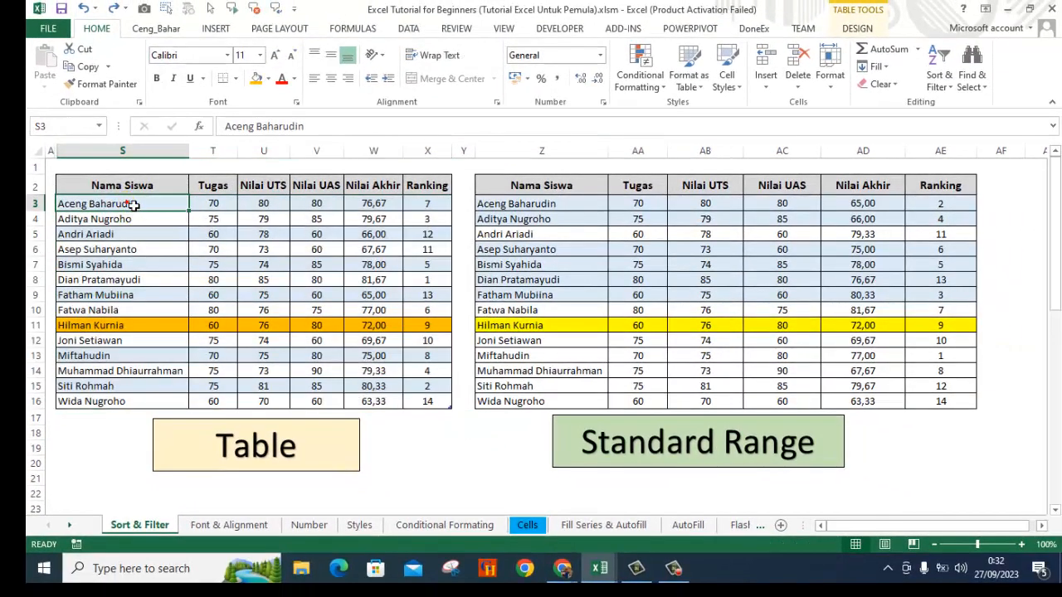
Apply a custom sort to the table from S3:S16 by Tugas values from smallest to largest.
{"action": "left_click_drag", "start_coordinate": [135, 210], "coordinate": [140, 403]}
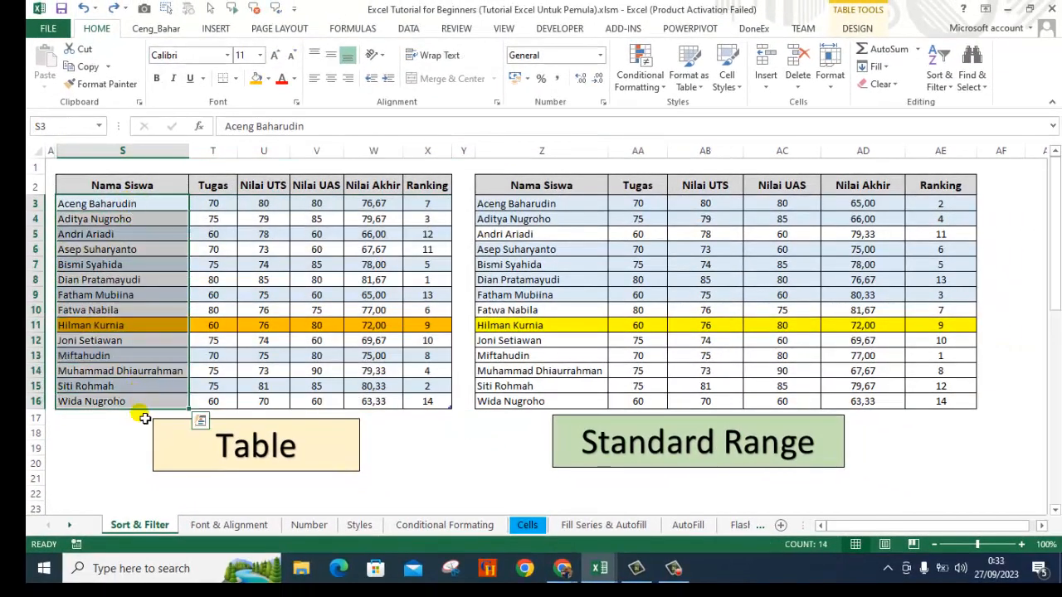
{"action": "left_click", "coordinate": [940, 73]}
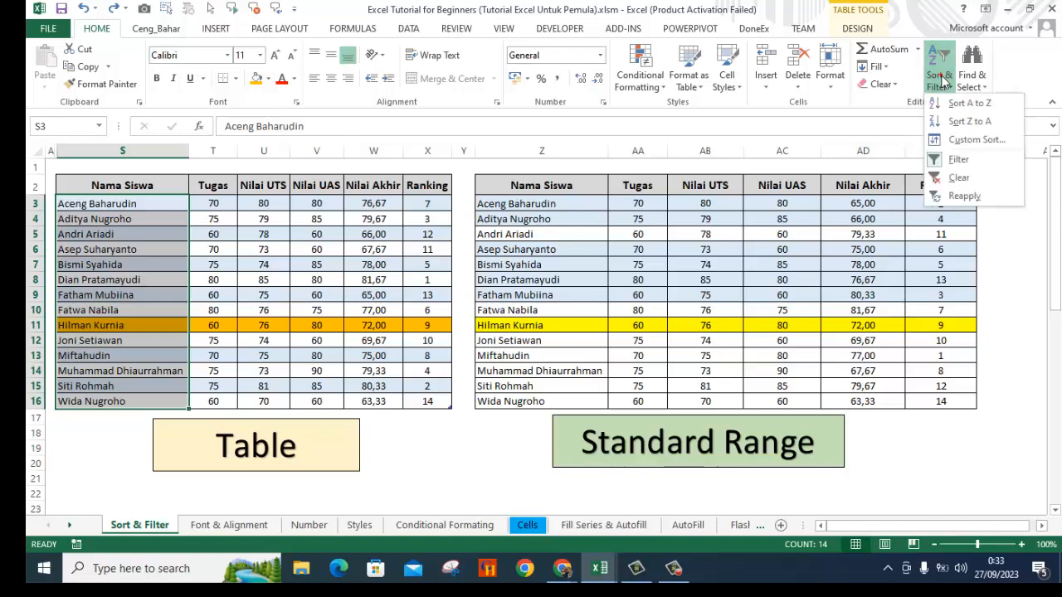
{"action": "left_click", "coordinate": [962, 140]}
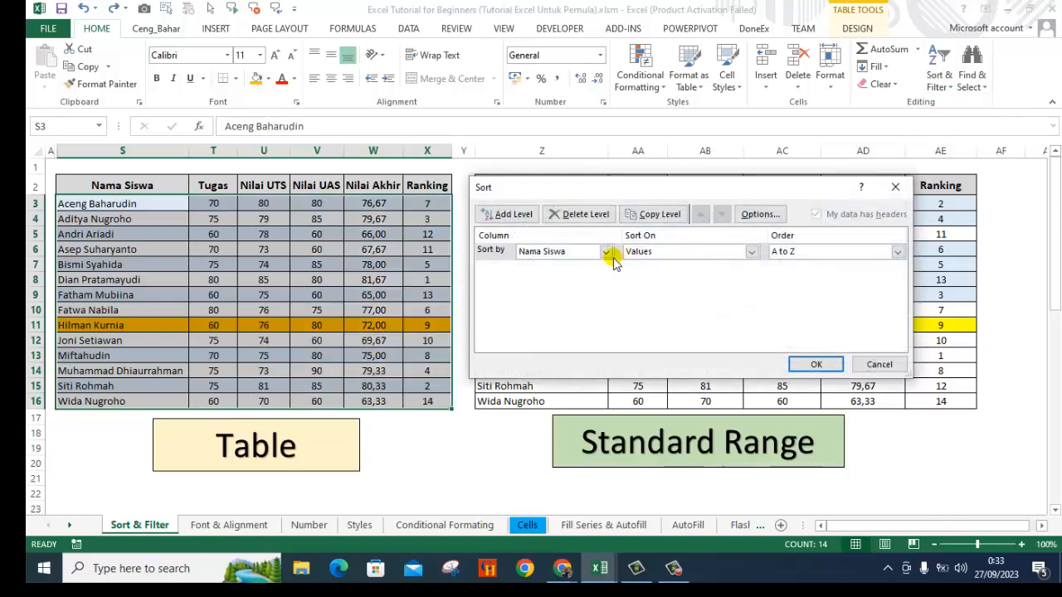
{"action": "left_click", "coordinate": [606, 251]}
{"action": "left_click", "coordinate": [572, 277]}
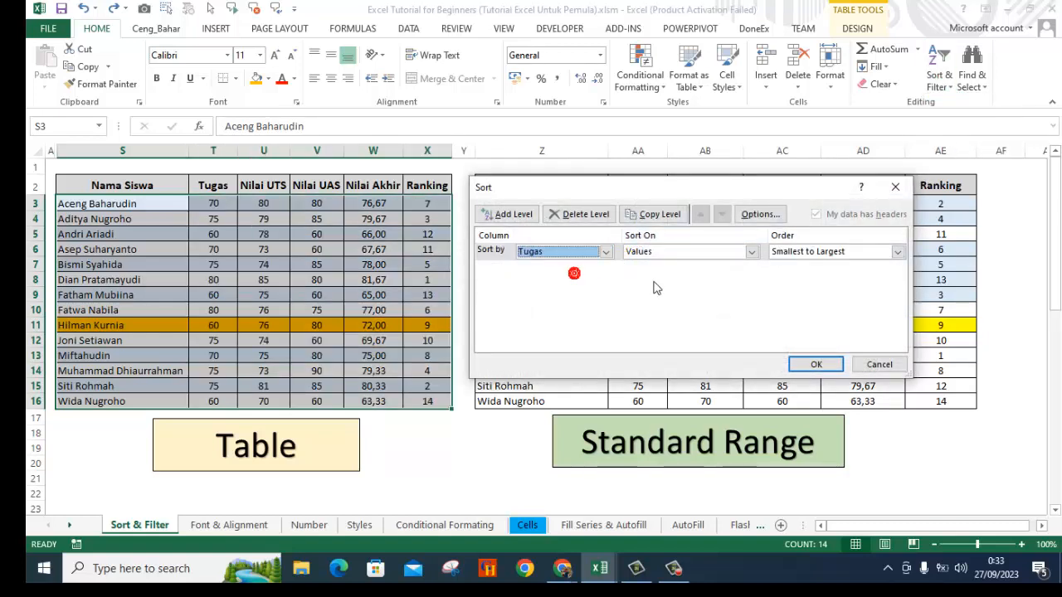
{"action": "left_click", "coordinate": [816, 365]}
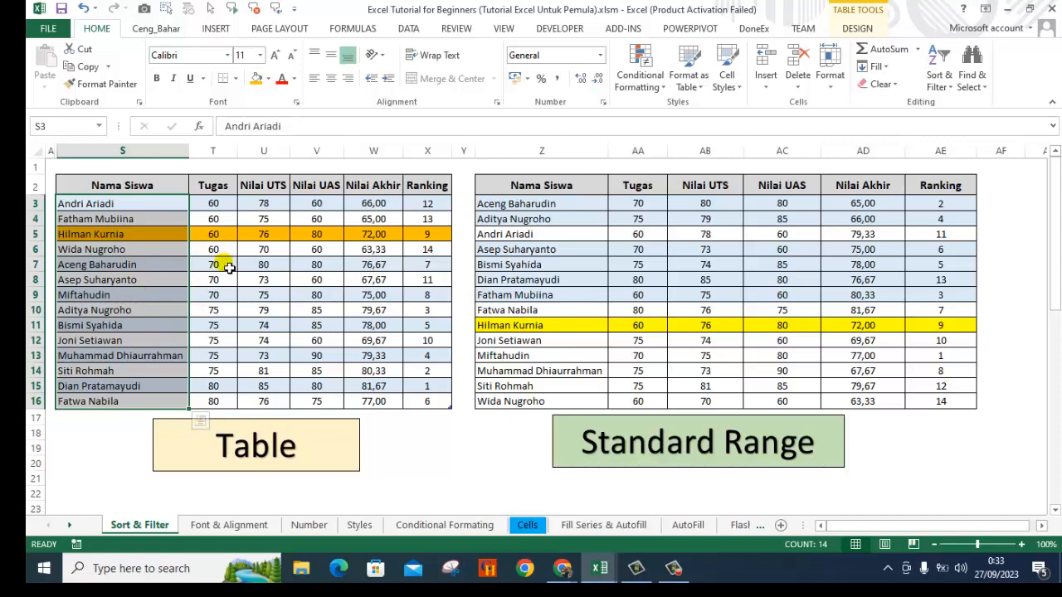
{"action": "left_click", "coordinate": [128, 428]}
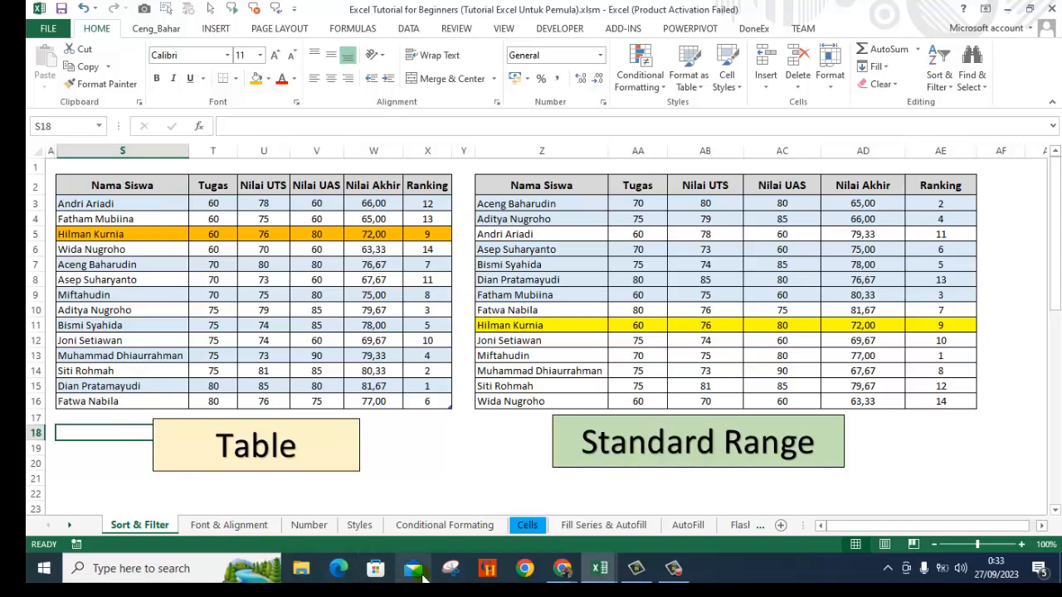
Switch to Snipping Tool, capture the table's sorted Nama Siswa column with its header, and return to the worksheet.
{"action": "left_click", "coordinate": [451, 568]}
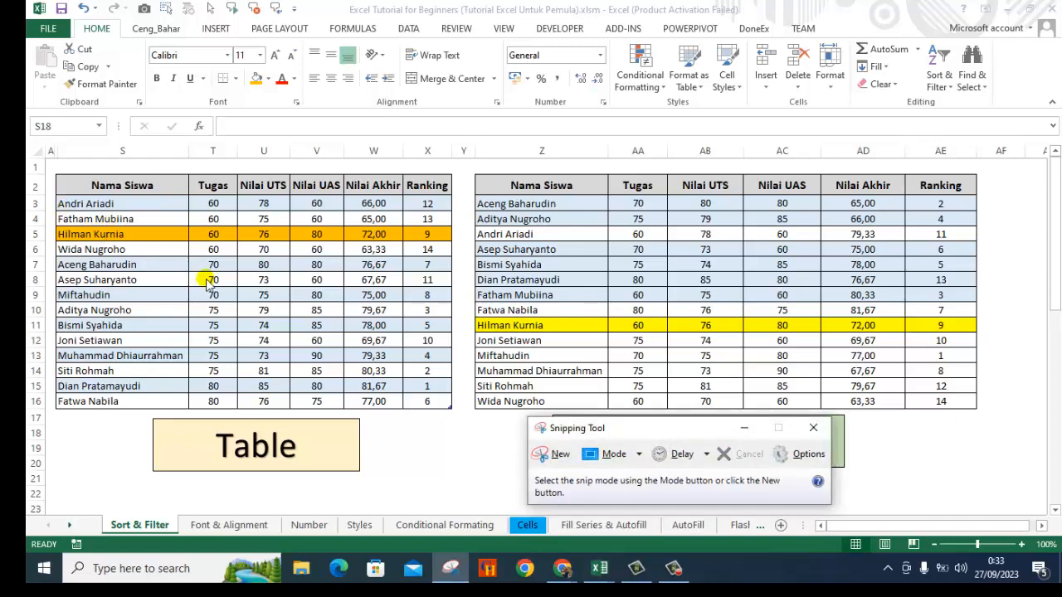
{"action": "left_click", "coordinate": [549, 453]}
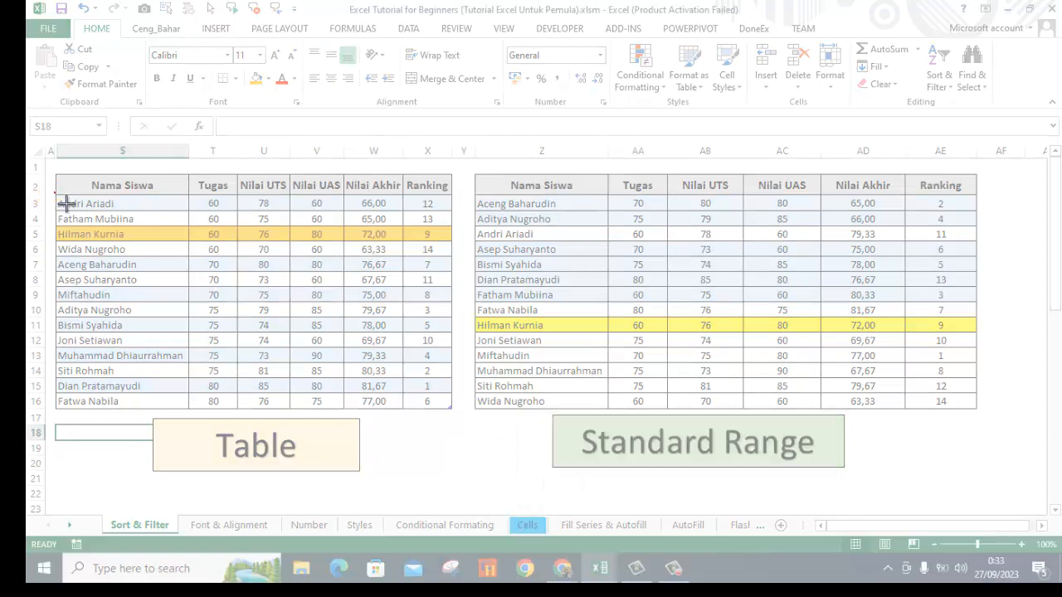
{"action": "left_click_drag", "start_coordinate": [54, 175], "coordinate": [191, 412]}
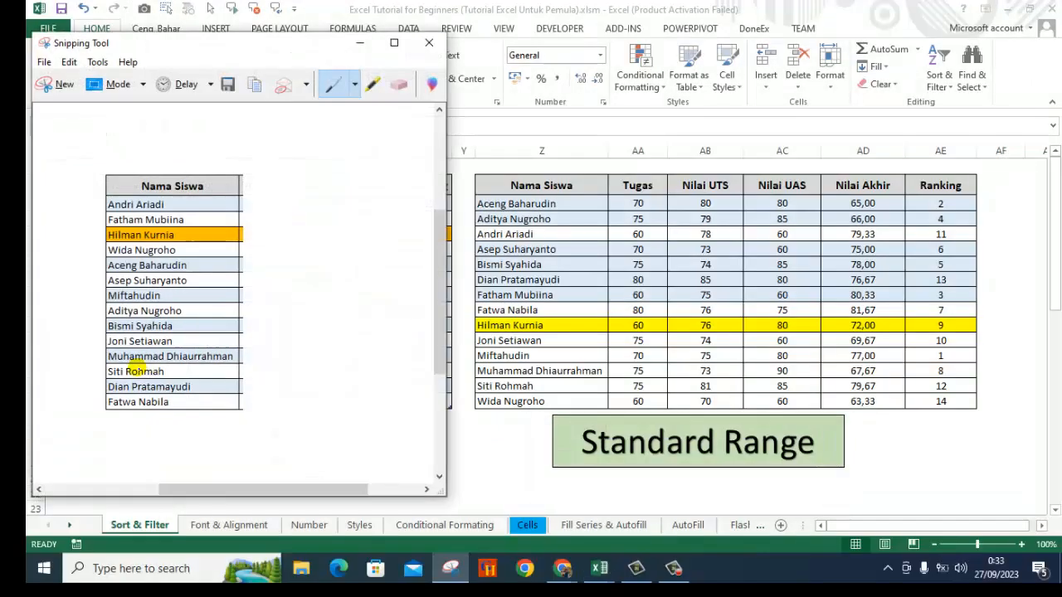
{"action": "left_click_drag", "start_coordinate": [176, 46], "coordinate": [631, 20]}
{"action": "left_click", "coordinate": [408, 433]}
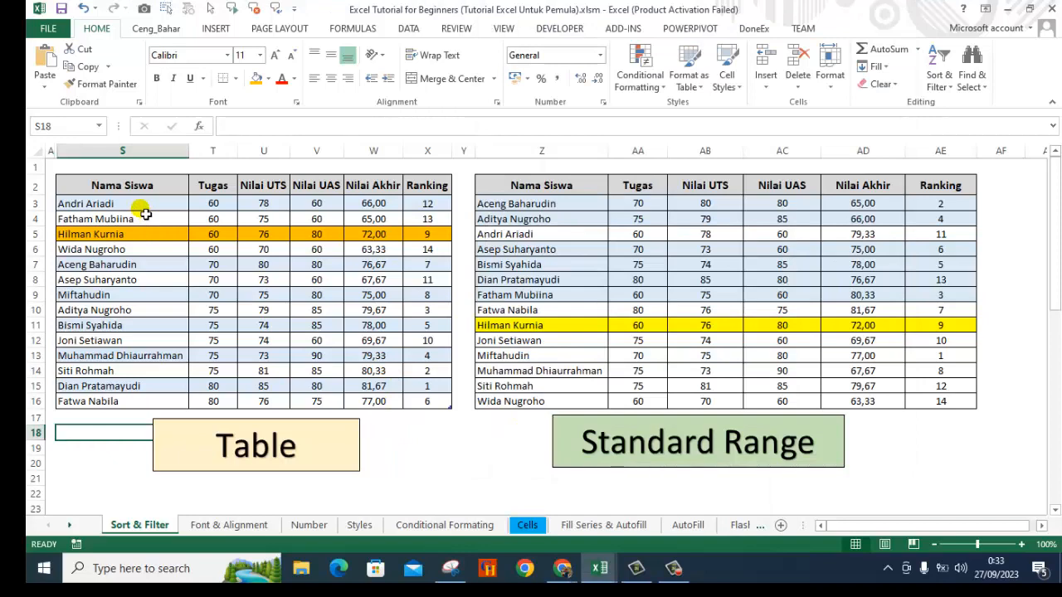
Undo the single-level Tugas sort and start a custom sort from S3:S16 with Tugas values, Smallest to Largest.
{"action": "key", "text": "ctrl+z"}
{"action": "left_click", "coordinate": [149, 251]}
{"action": "left_click_drag", "start_coordinate": [138, 207], "coordinate": [158, 396]}
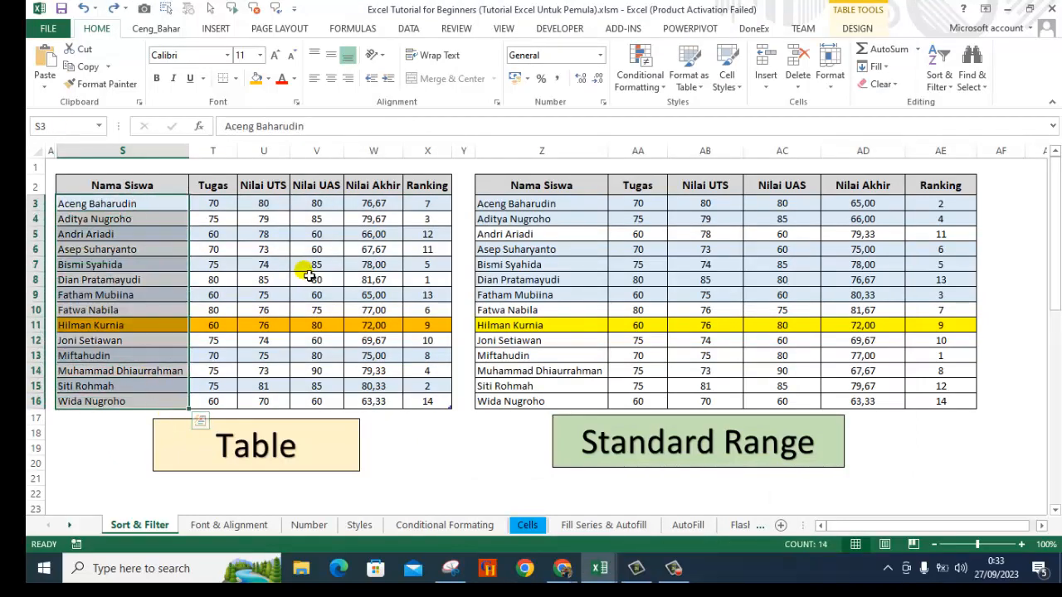
{"action": "left_click", "coordinate": [940, 80]}
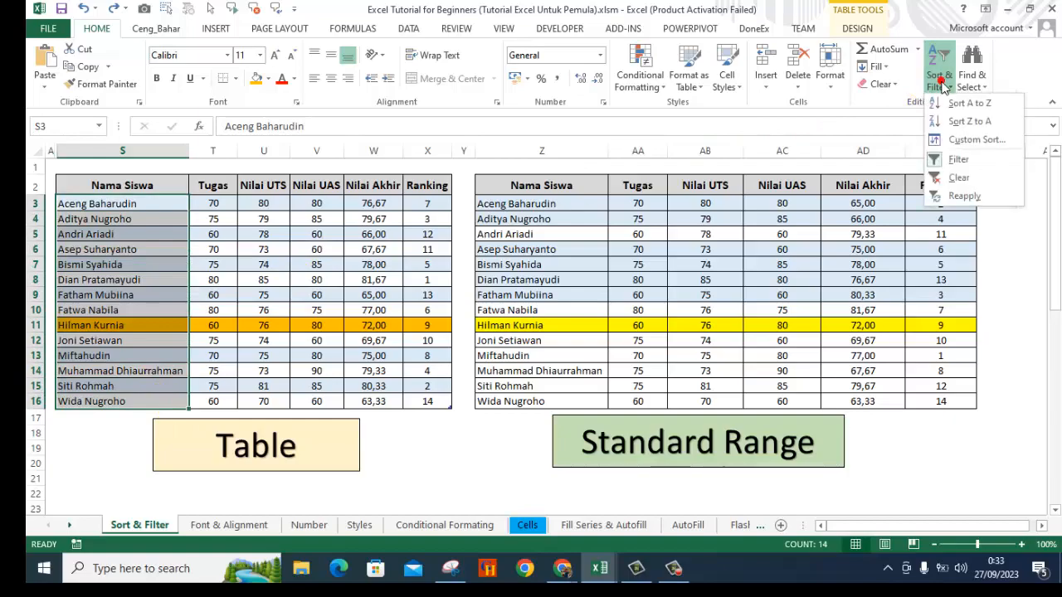
{"action": "left_click", "coordinate": [960, 141]}
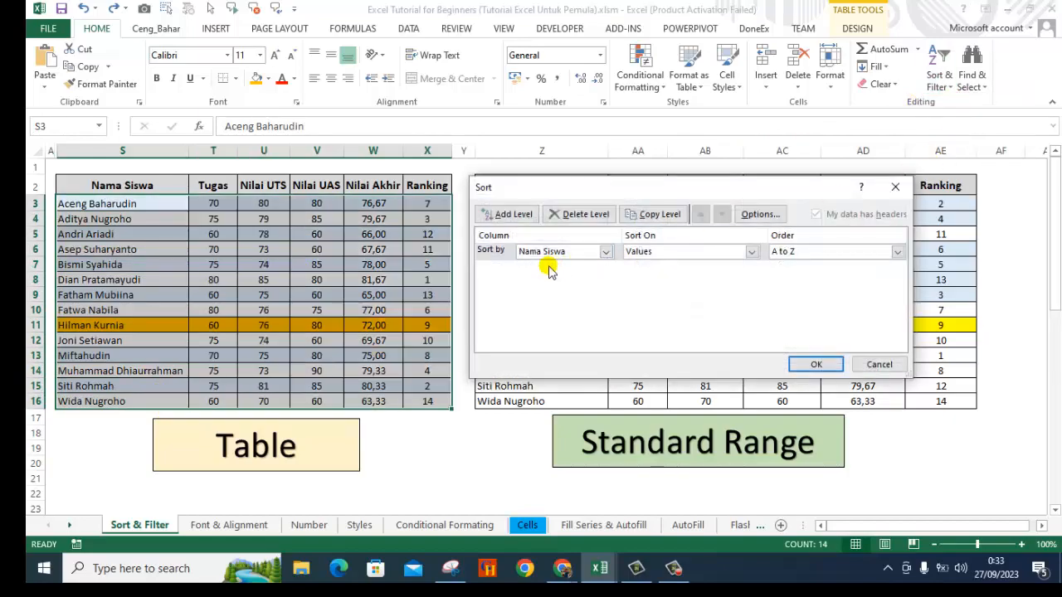
{"action": "left_click", "coordinate": [605, 251]}
{"action": "left_click", "coordinate": [527, 299]}
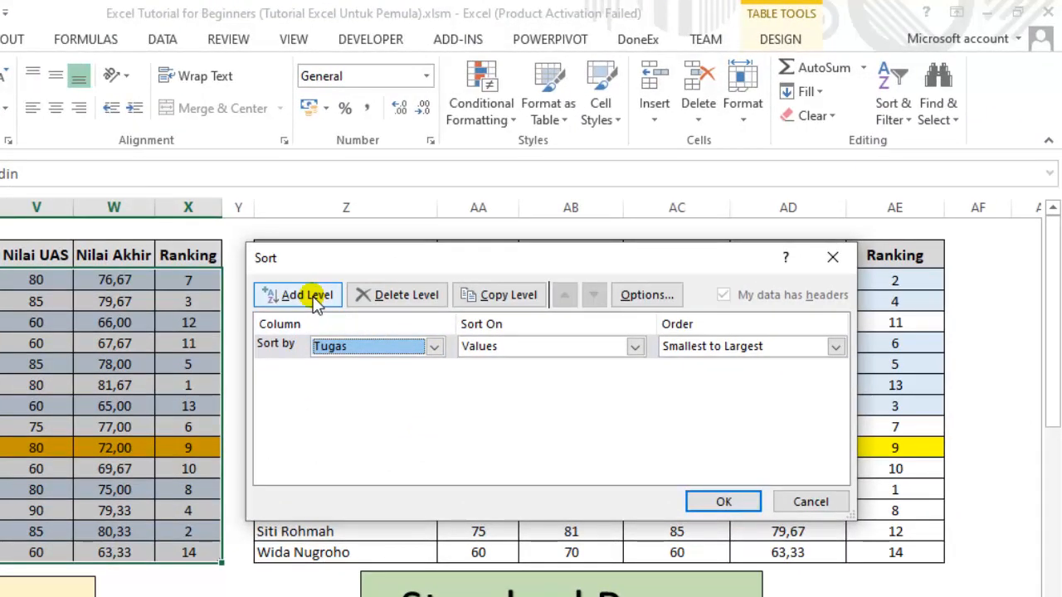
Add a second sort level by Ranking values and apply the two-level sort to the table.
{"action": "left_click", "coordinate": [312, 295]}
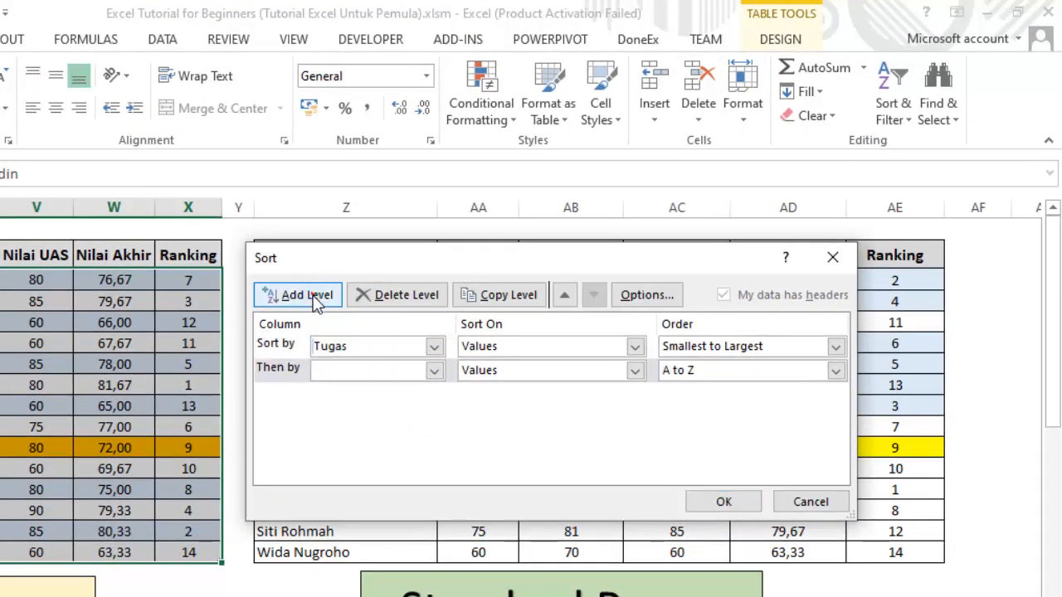
{"action": "left_click", "coordinate": [434, 371]}
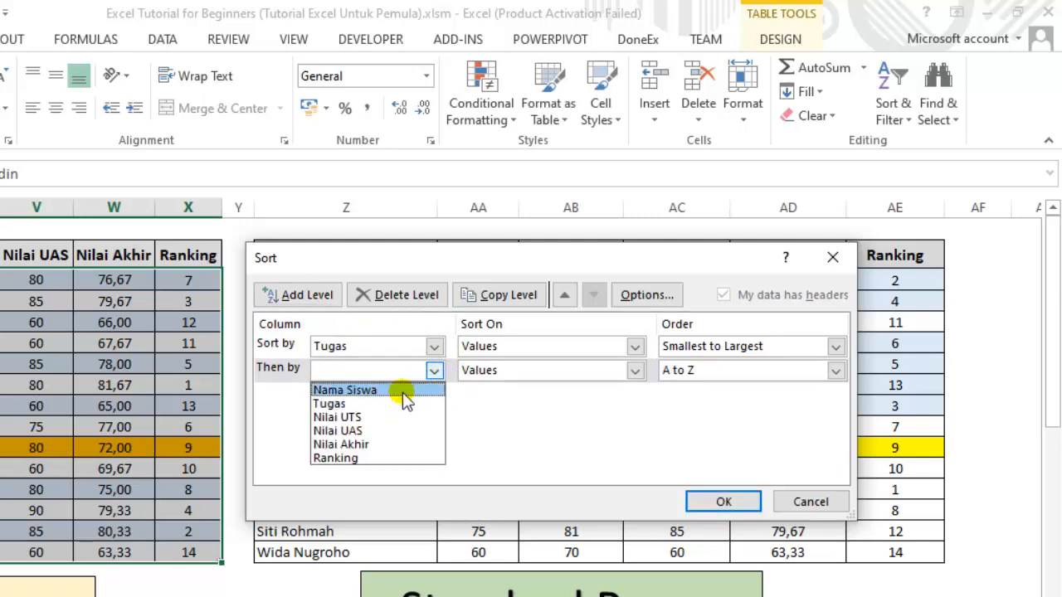
{"action": "left_click", "coordinate": [399, 458]}
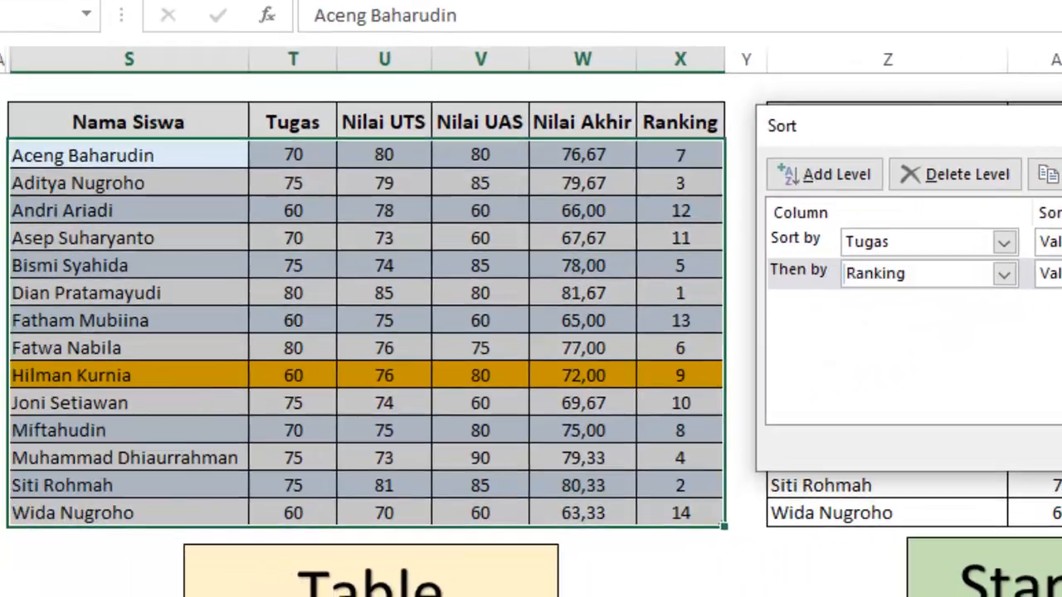
{"action": "left_click", "coordinate": [952, 484]}
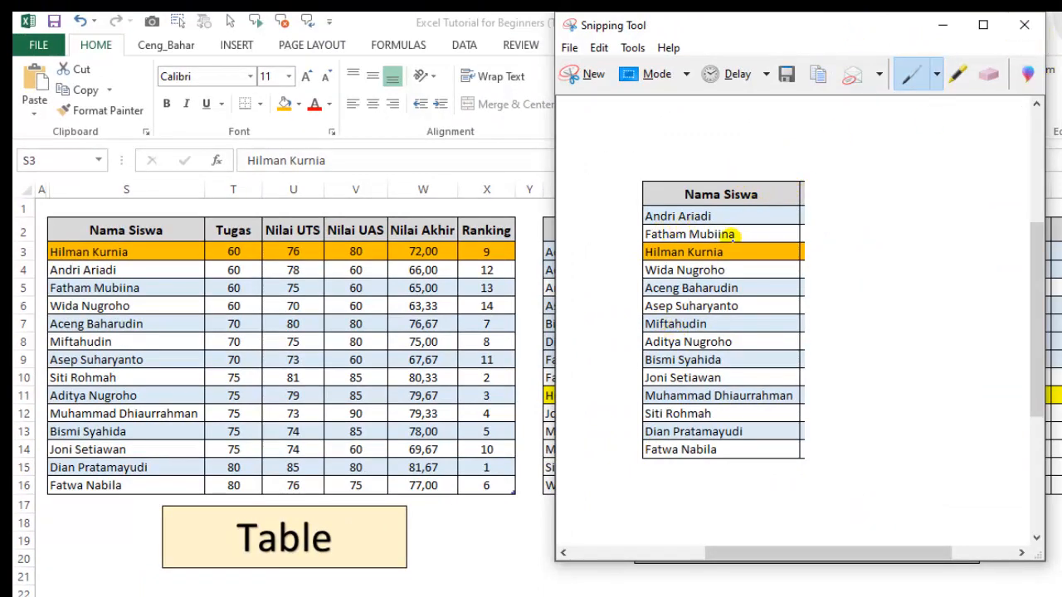
Capture the whole sorted table, S2:X16, as a new snip, place it beside the table, and return to the worksheet.
{"action": "left_click_drag", "start_coordinate": [805, 35], "coordinate": [773, 77]}
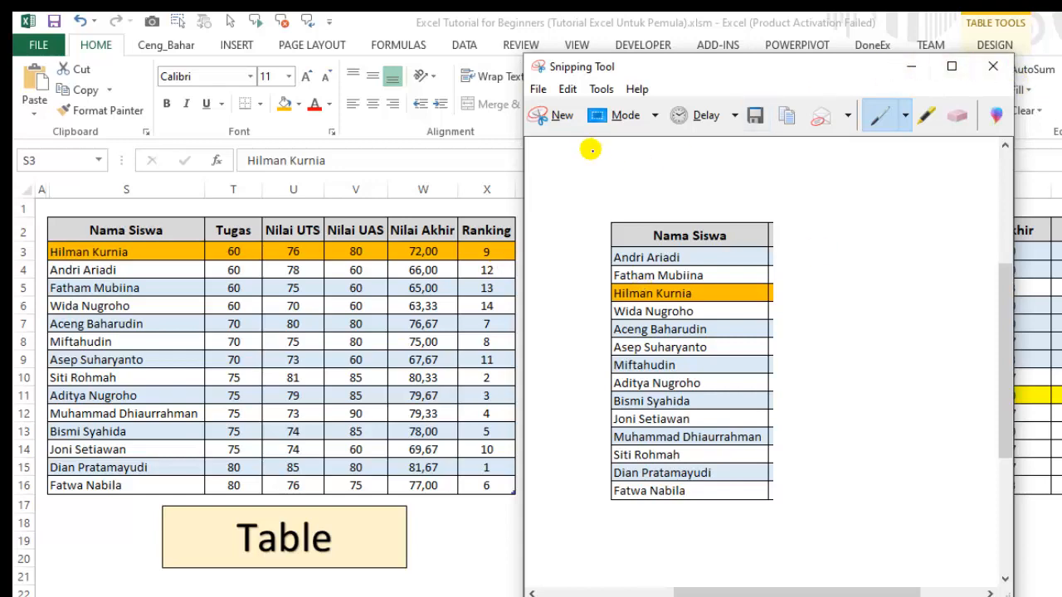
{"action": "left_click", "coordinate": [563, 117]}
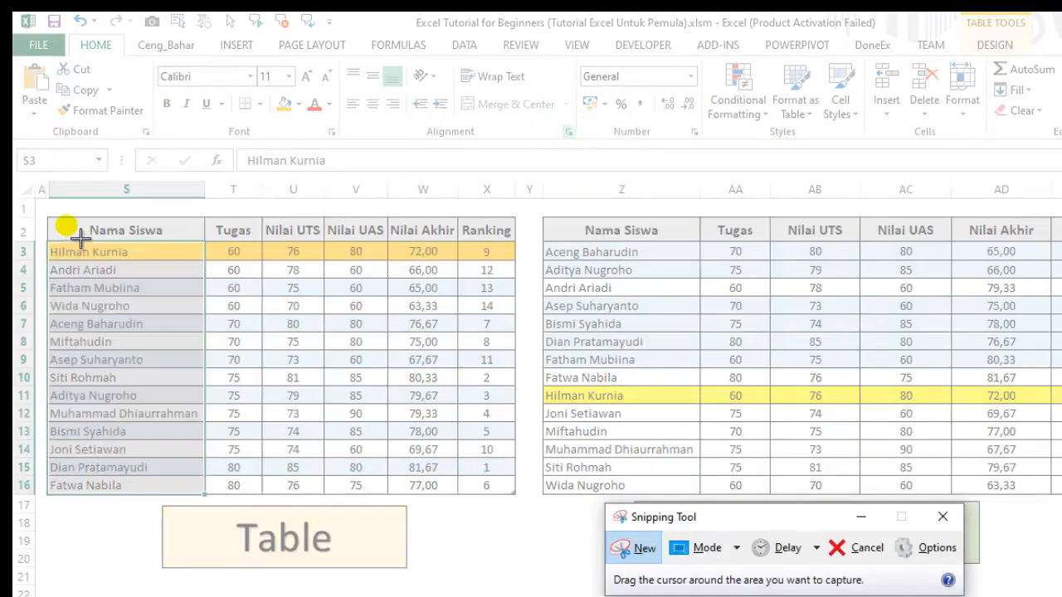
{"action": "left_click_drag", "start_coordinate": [46, 217], "coordinate": [516, 495]}
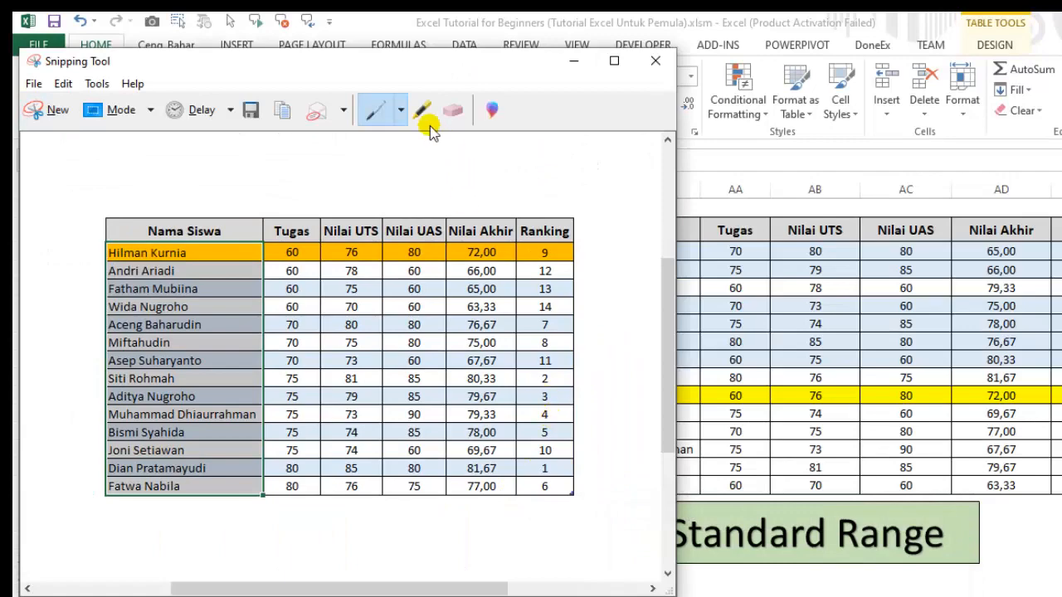
{"action": "left_click_drag", "start_coordinate": [374, 66], "coordinate": [899, 65]}
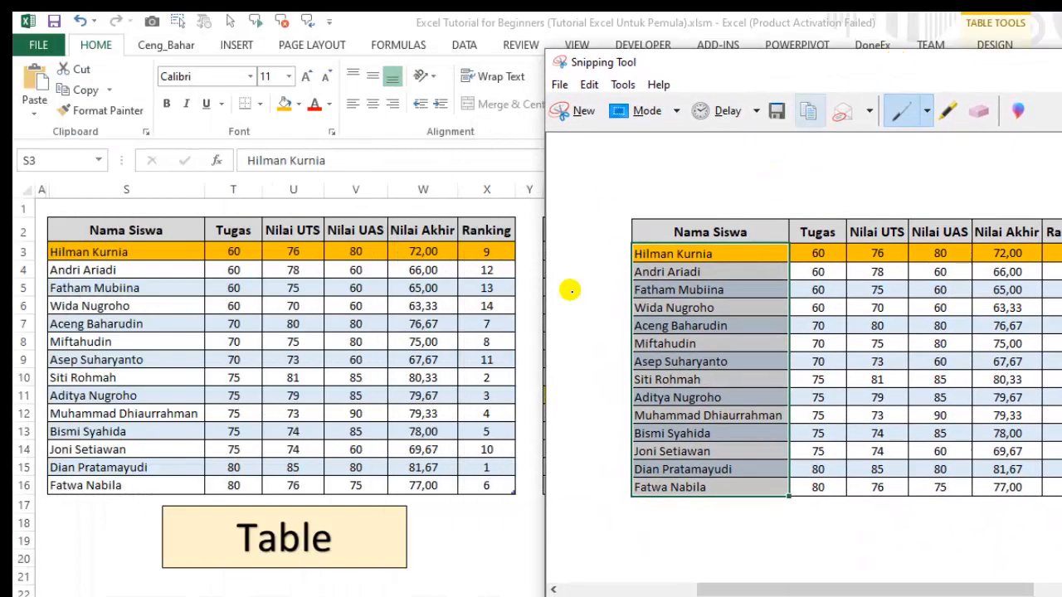
{"action": "left_click", "coordinate": [96, 529]}
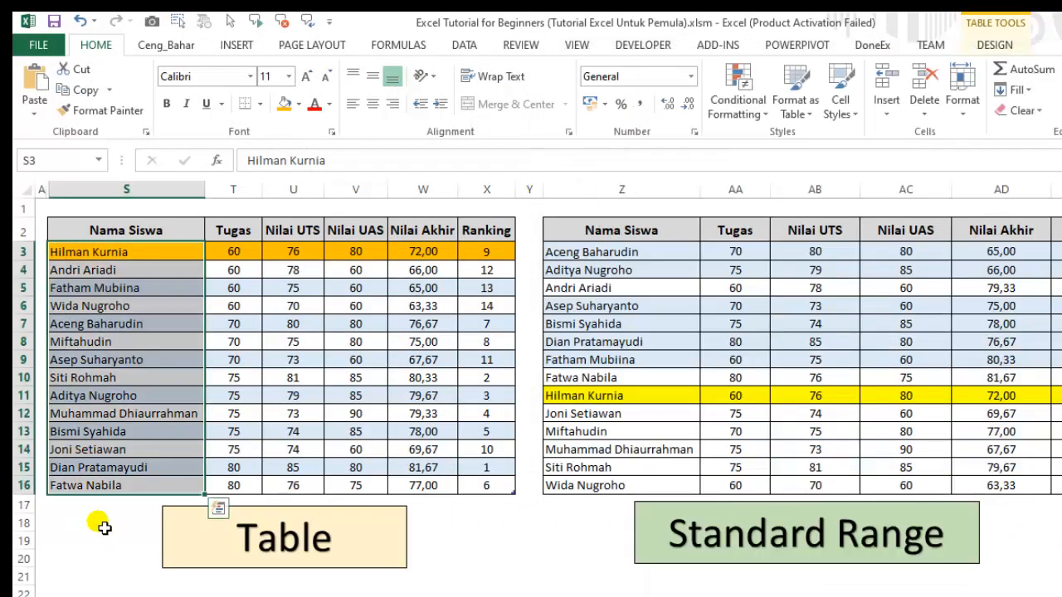
Undo the Tugas and Ranking sort, and start a new custom sort from S3:S16 with Tugas values, Smallest to Largest.
{"action": "key", "text": "ctrl+z"}
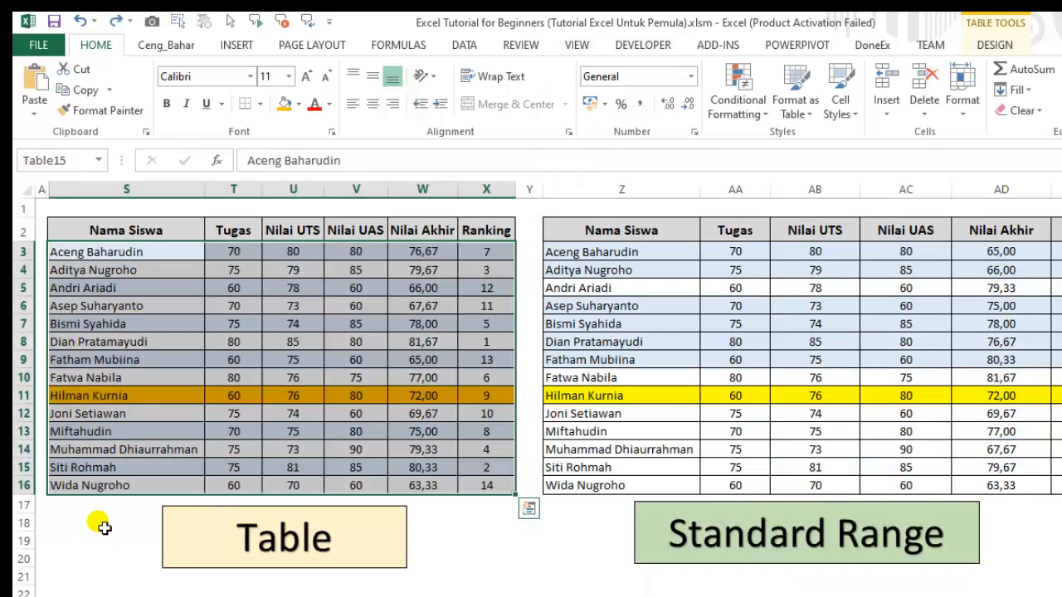
{"action": "left_click", "coordinate": [123, 571]}
{"action": "left_click_drag", "start_coordinate": [149, 251], "coordinate": [181, 489]}
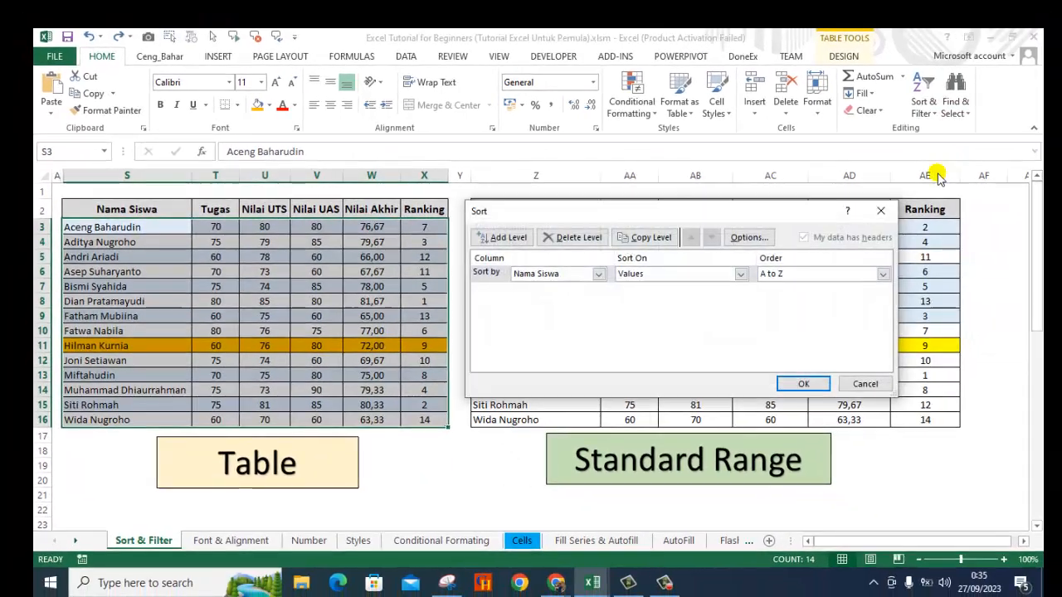
{"action": "left_click", "coordinate": [599, 274]}
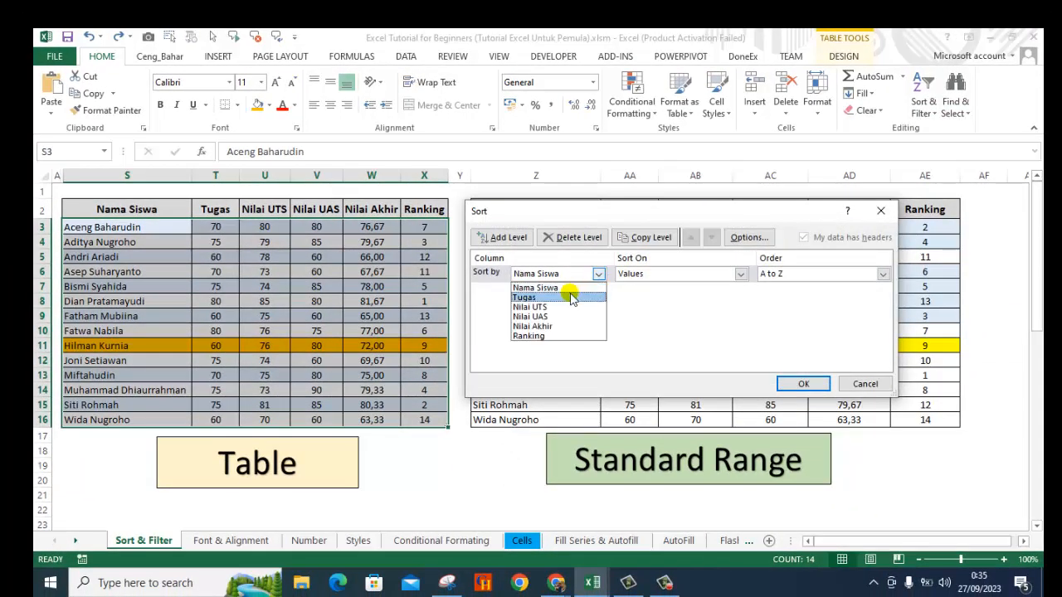
{"action": "left_click", "coordinate": [573, 293]}
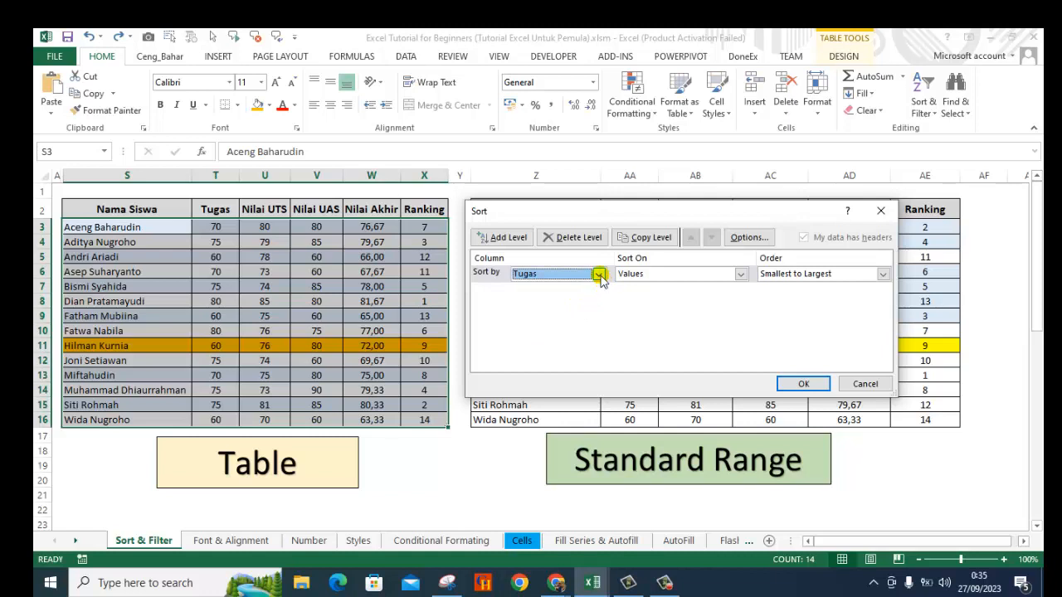
{"action": "left_click", "coordinate": [598, 275]}
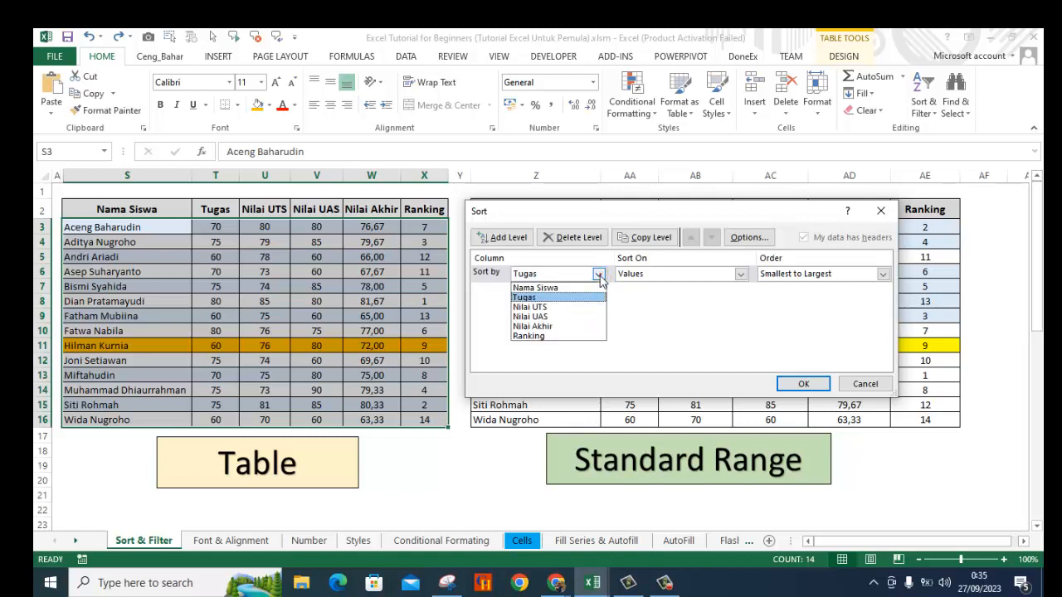
Add a second sort level by Nama Siswa values from A to Z and apply the two-level sort to the table.
{"action": "left_click", "coordinate": [508, 238]}
{"action": "left_click", "coordinate": [508, 238]}
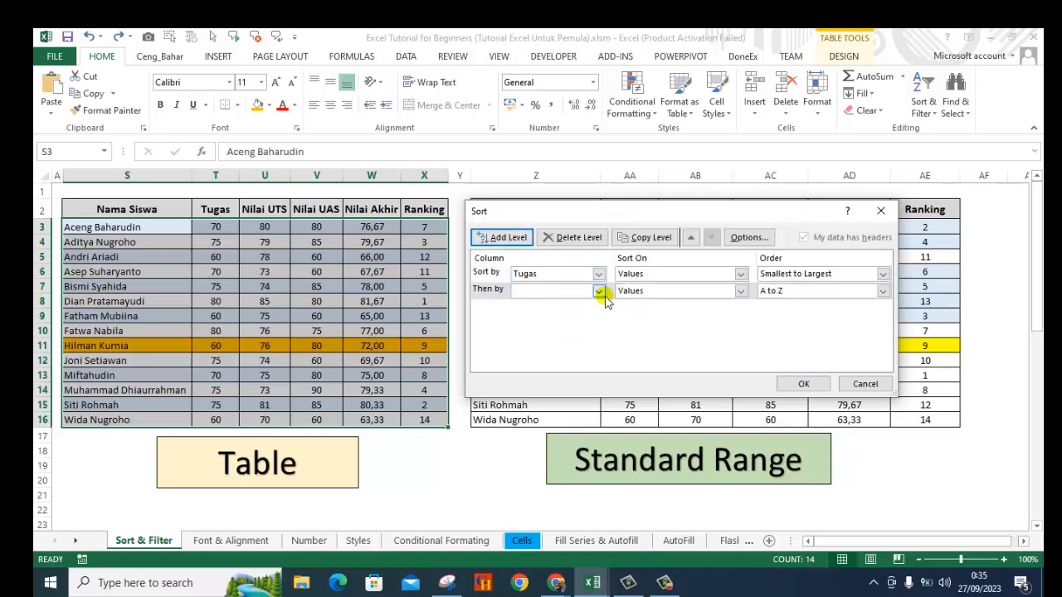
{"action": "left_click", "coordinate": [599, 291]}
{"action": "left_click", "coordinate": [570, 306]}
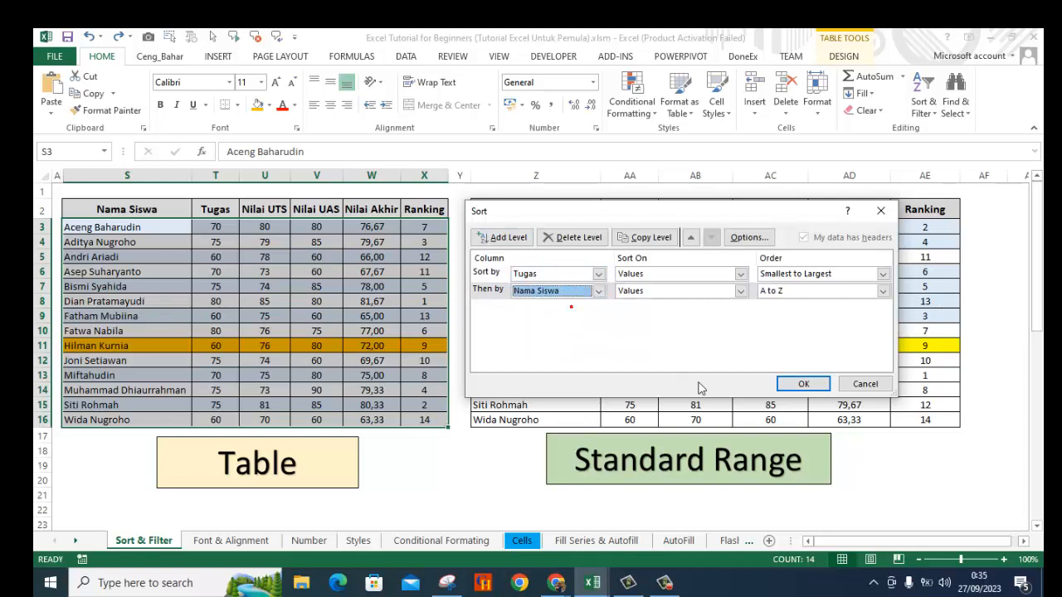
{"action": "left_click", "coordinate": [802, 384]}
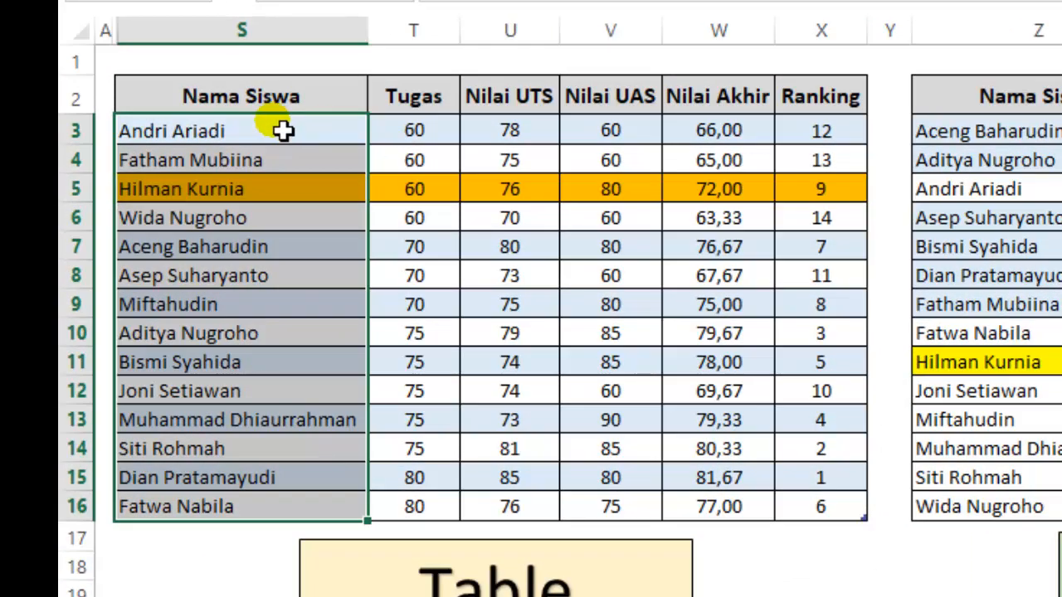
Examine the Tugas column in the sorted table and compare the row order with the captured Tugas and Ranking snip.
{"action": "left_click", "coordinate": [426, 141]}
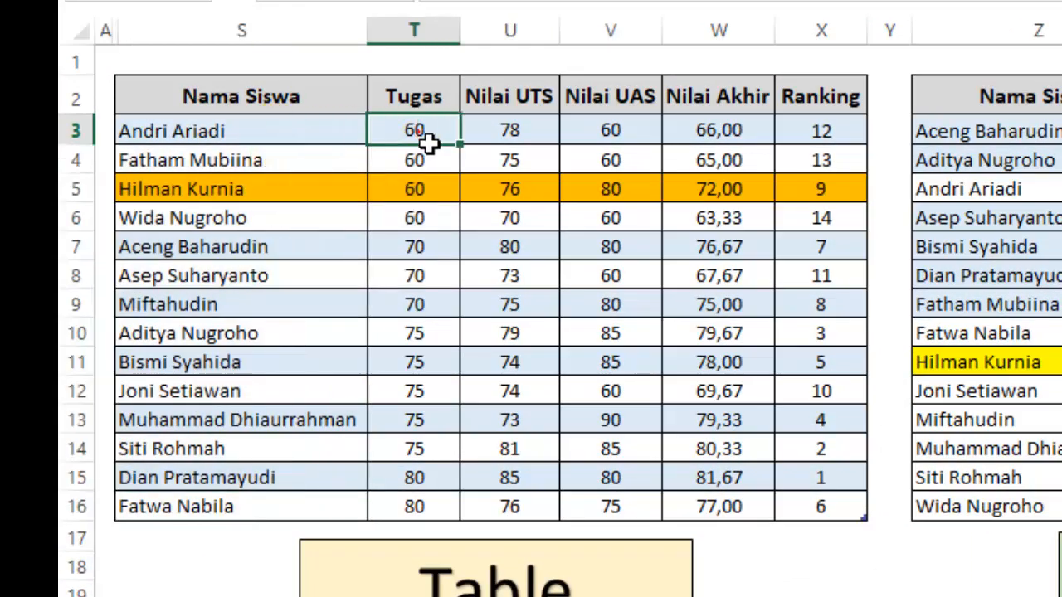
{"action": "left_click_drag", "start_coordinate": [427, 141], "coordinate": [437, 471]}
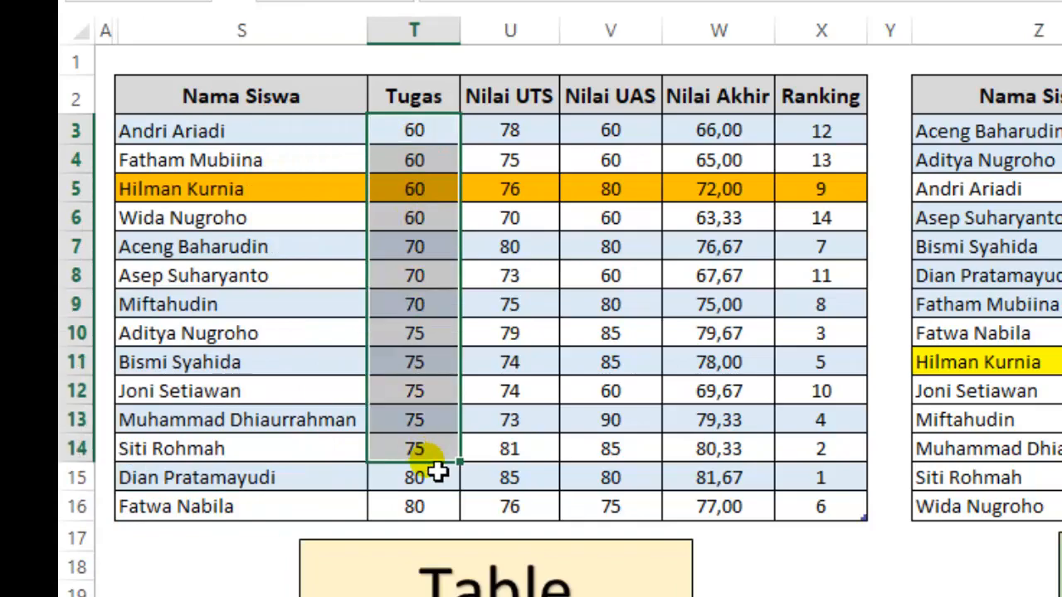
{"action": "left_click", "coordinate": [822, 590]}
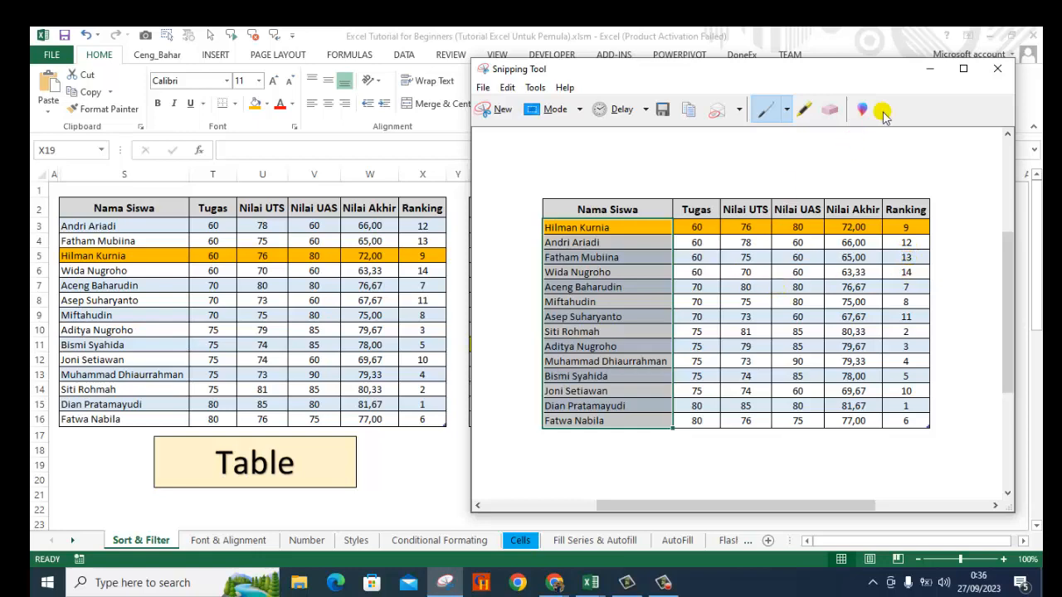
{"action": "left_click", "coordinate": [931, 72]}
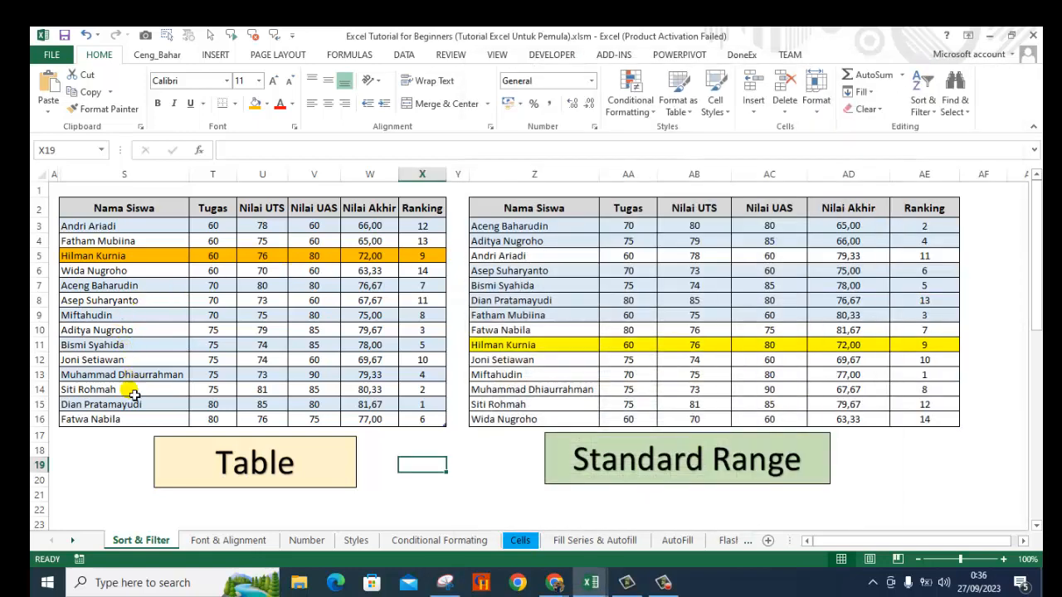
Undo the two-level Tugas and Nama Siswa sort and move the selection off the table to X19.
{"action": "key", "text": "ctrl+z"}
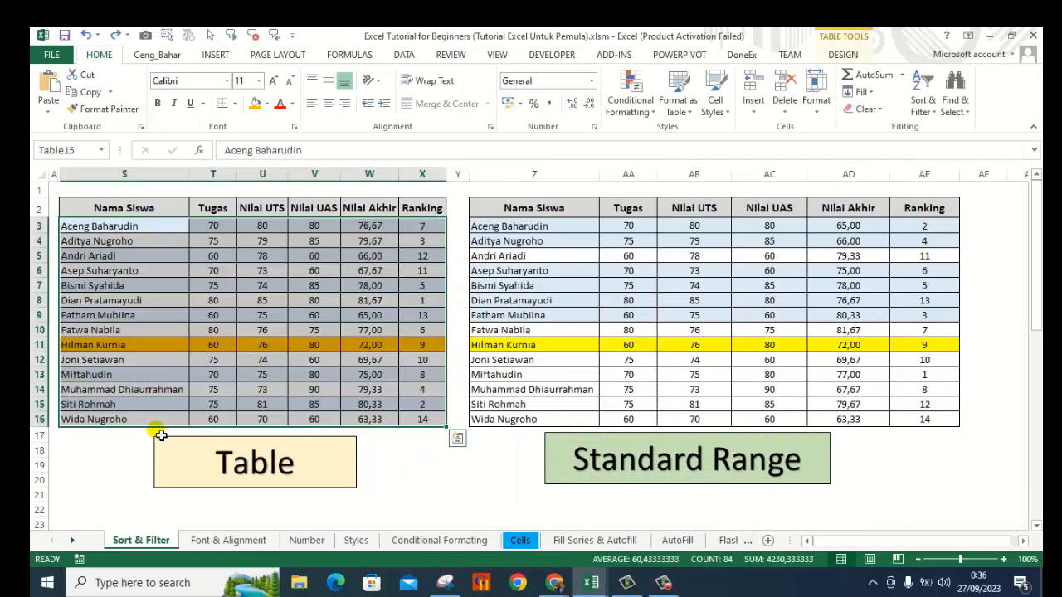
{"action": "left_click", "coordinate": [412, 466]}
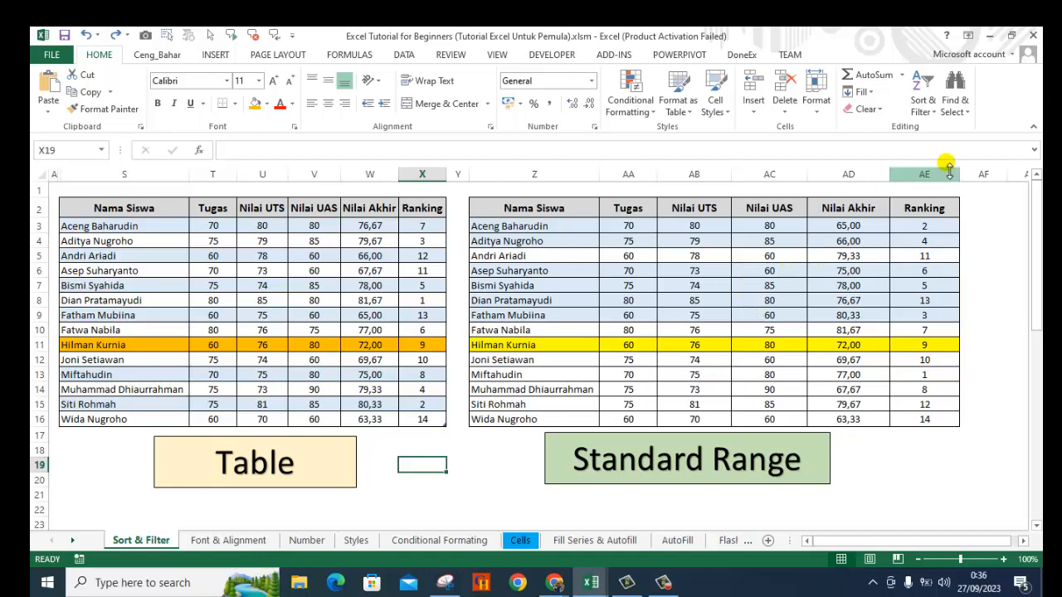
{"action": "left_click", "coordinate": [931, 114]}
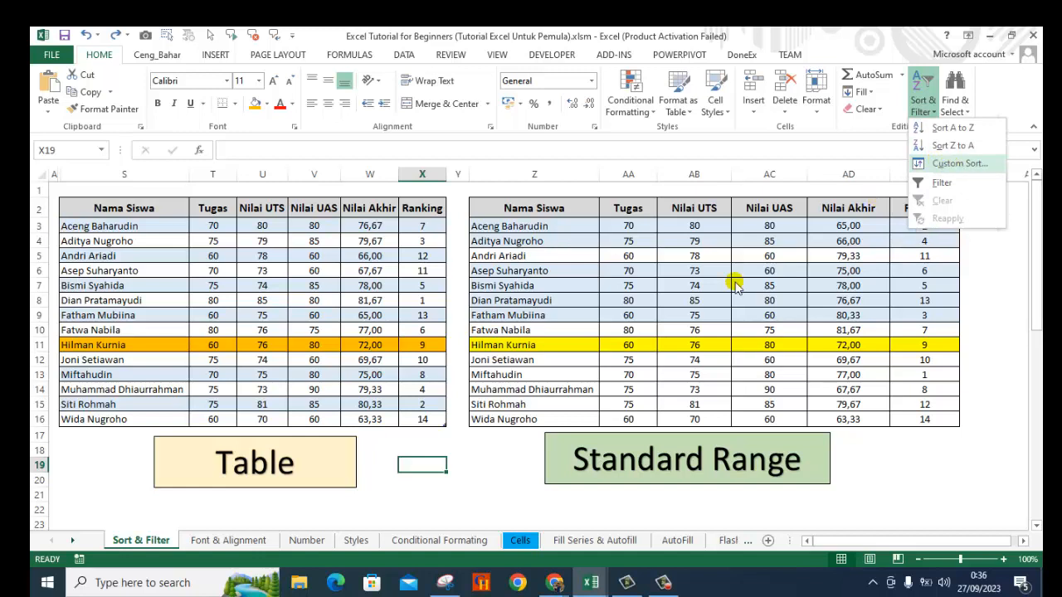
{"action": "left_click", "coordinate": [196, 358]}
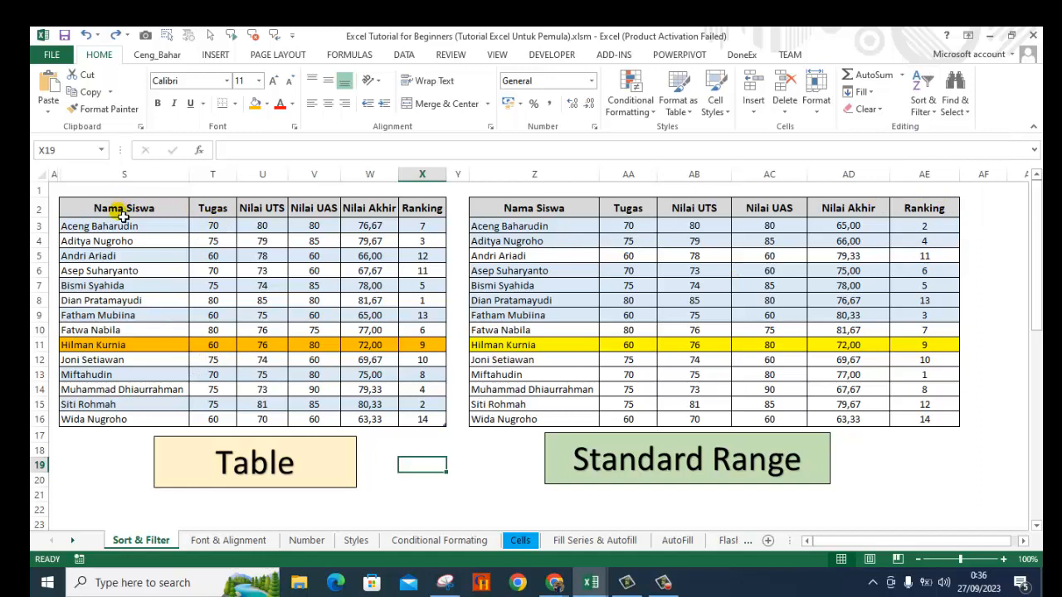
Turn on filtering for the table's header row, S2:X2, and select a single cell inside the table.
{"action": "left_click_drag", "start_coordinate": [146, 208], "coordinate": [421, 209]}
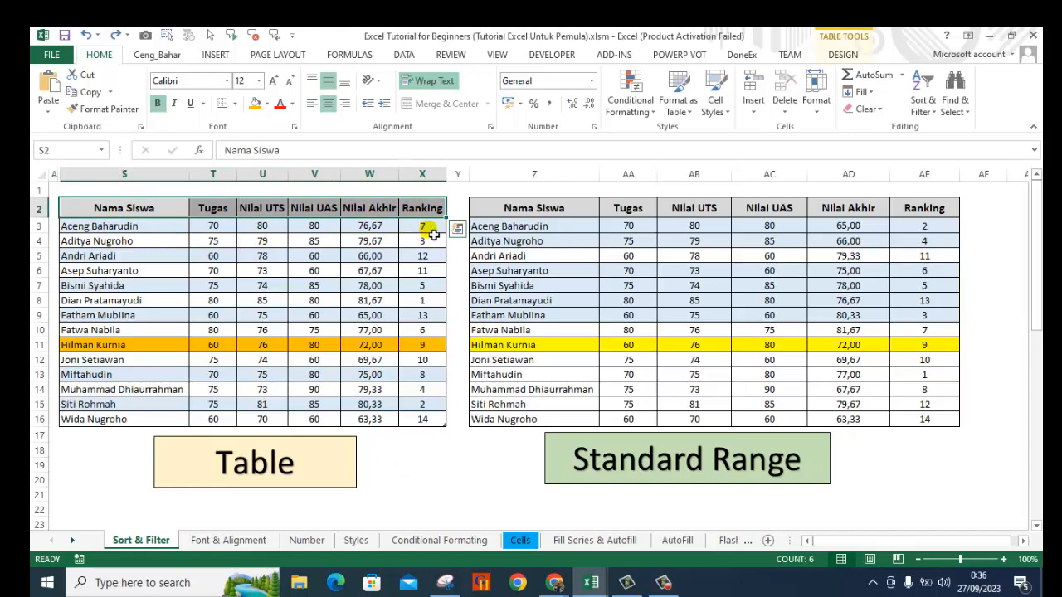
{"action": "left_click", "coordinate": [404, 55]}
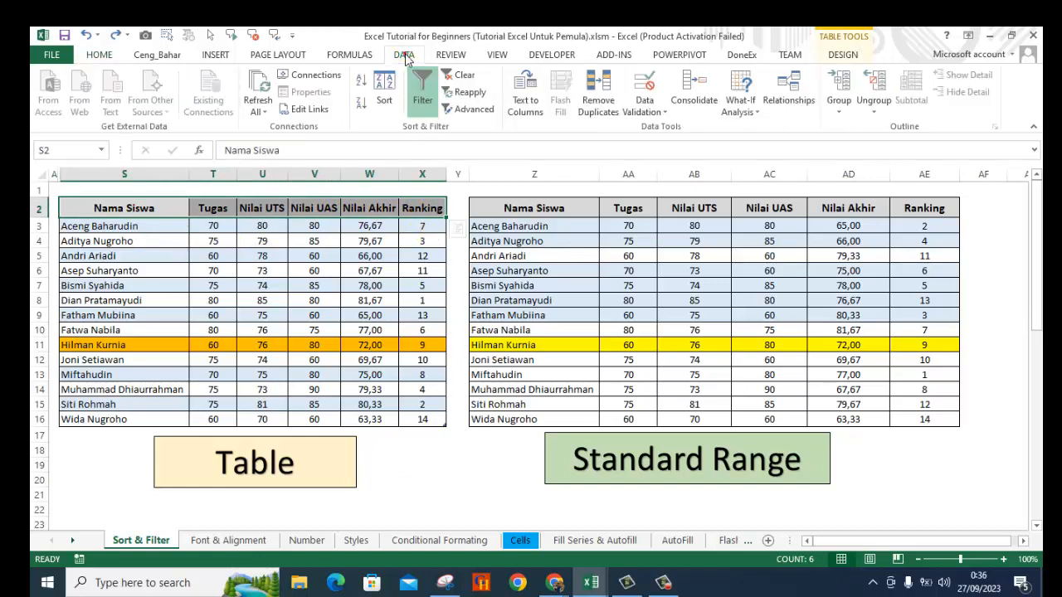
{"action": "left_click", "coordinate": [422, 98]}
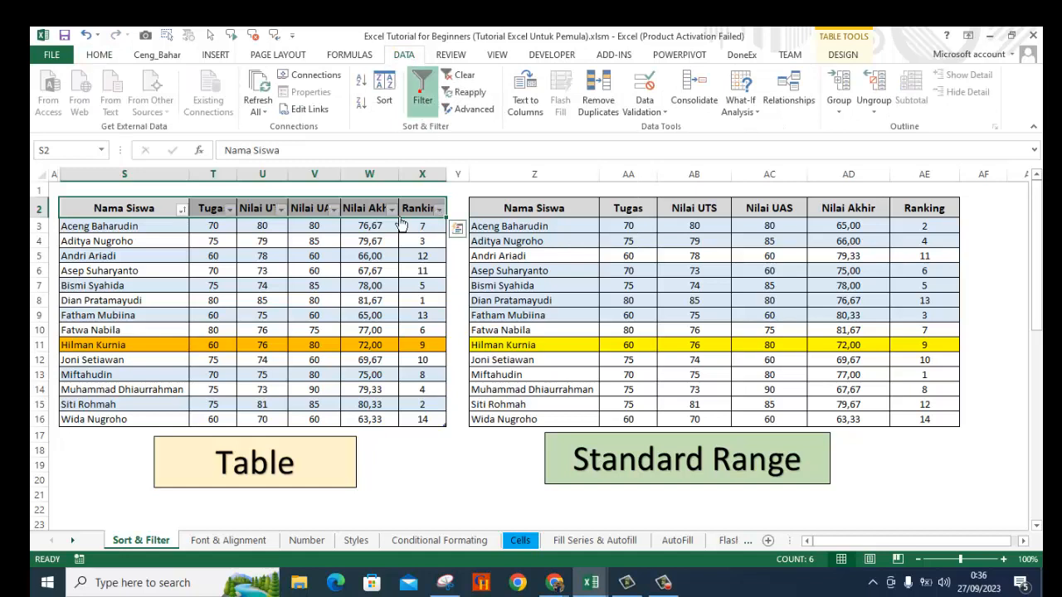
{"action": "left_click", "coordinate": [262, 300]}
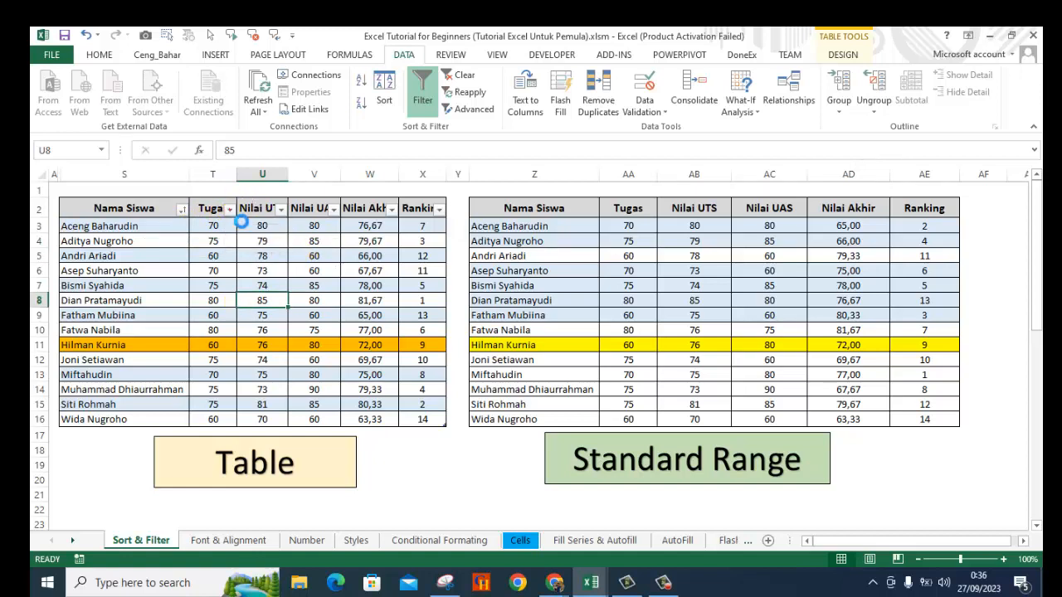
Filter the table to rows with Tugas value 60, and reselect all Tugas values to show every row.
{"action": "left_click", "coordinate": [231, 210]}
{"action": "left_click", "coordinate": [81, 355]}
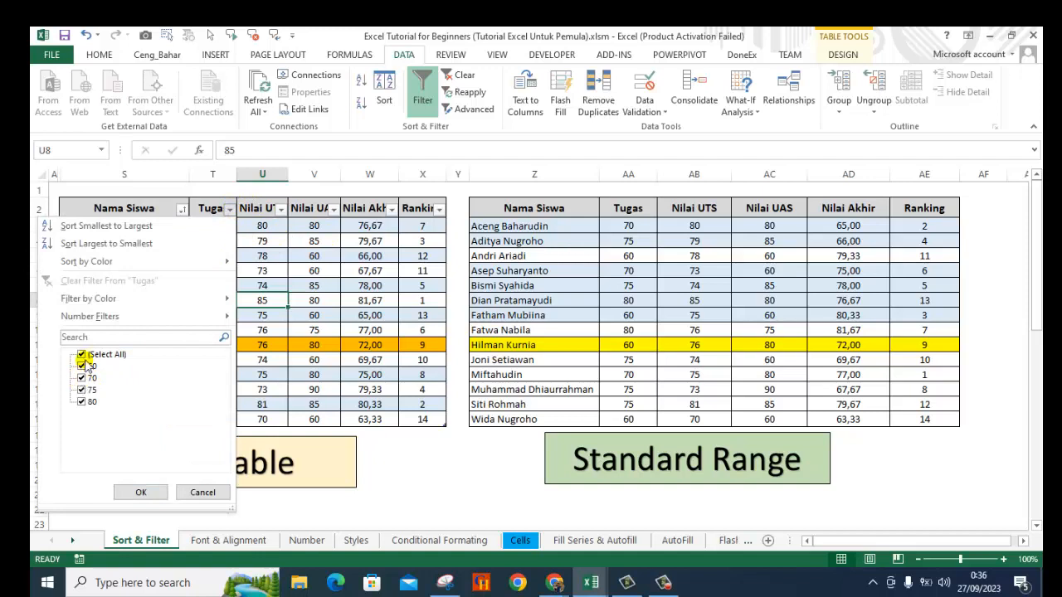
{"action": "left_click", "coordinate": [87, 366]}
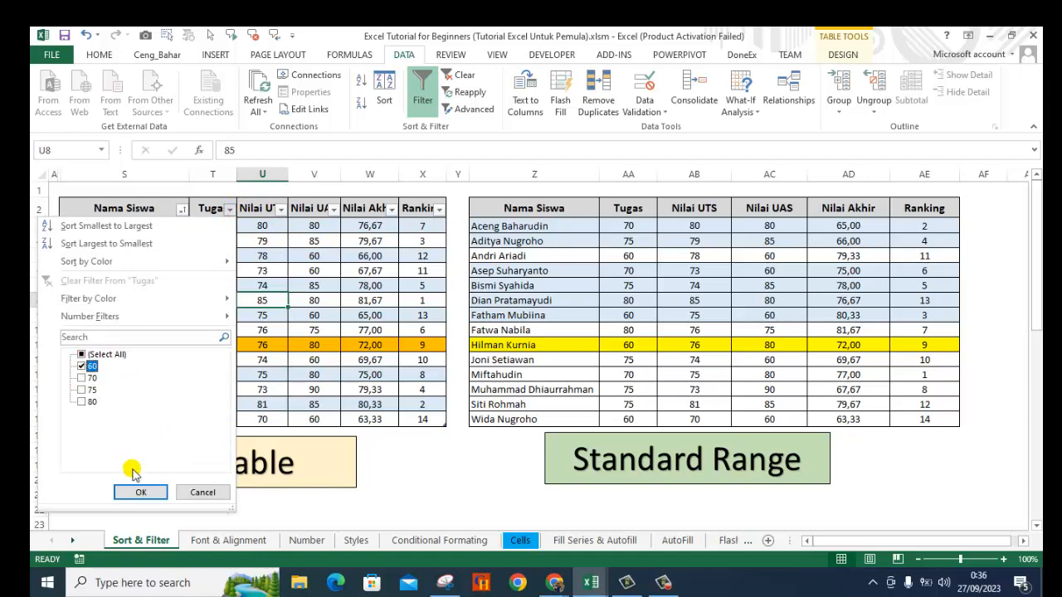
{"action": "left_click", "coordinate": [139, 492]}
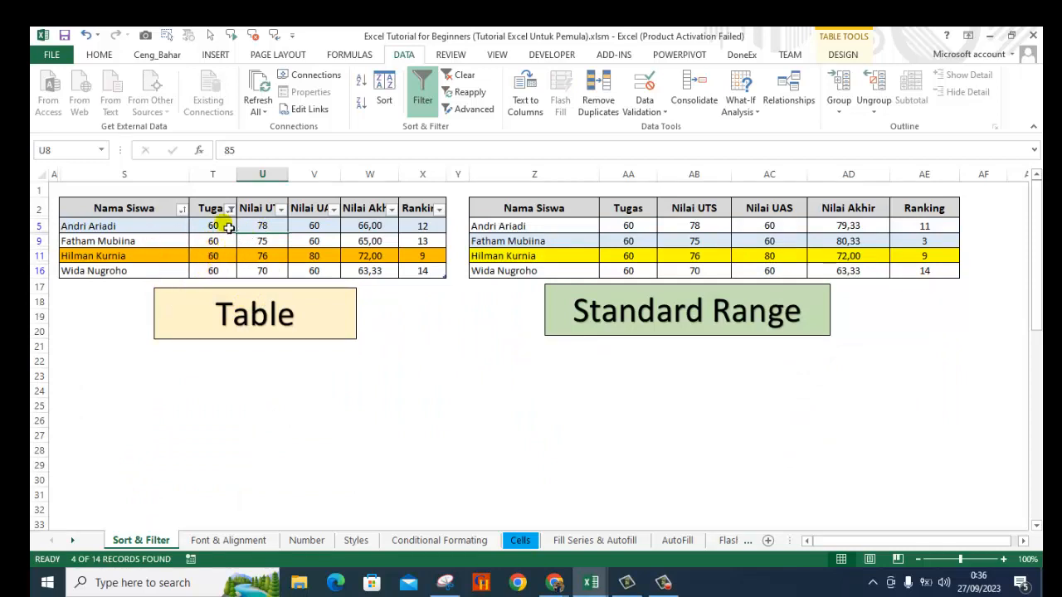
{"action": "left_click", "coordinate": [230, 209]}
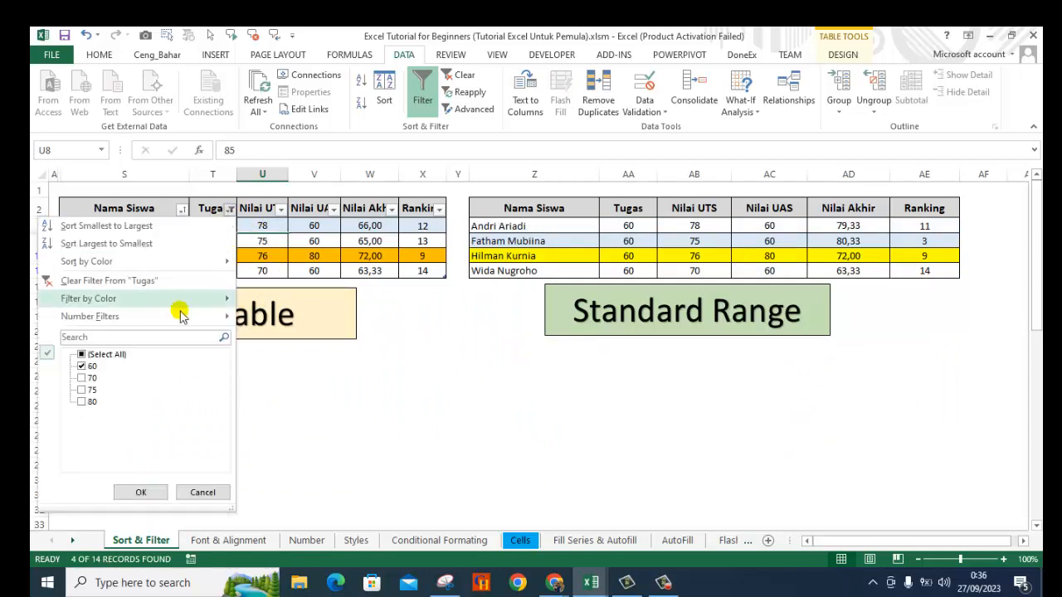
{"action": "left_click", "coordinate": [81, 354]}
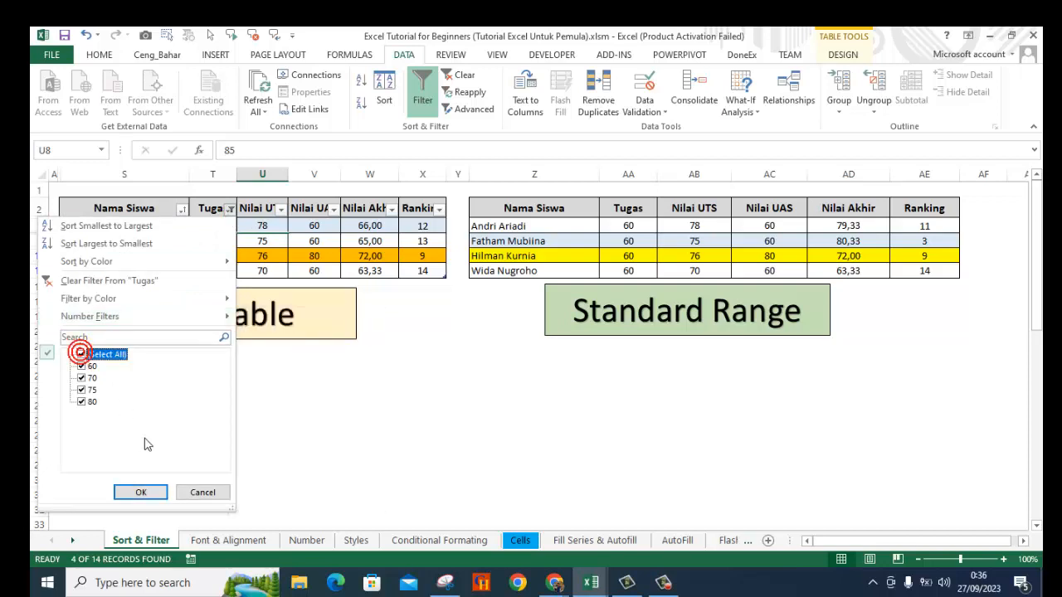
{"action": "left_click", "coordinate": [141, 492]}
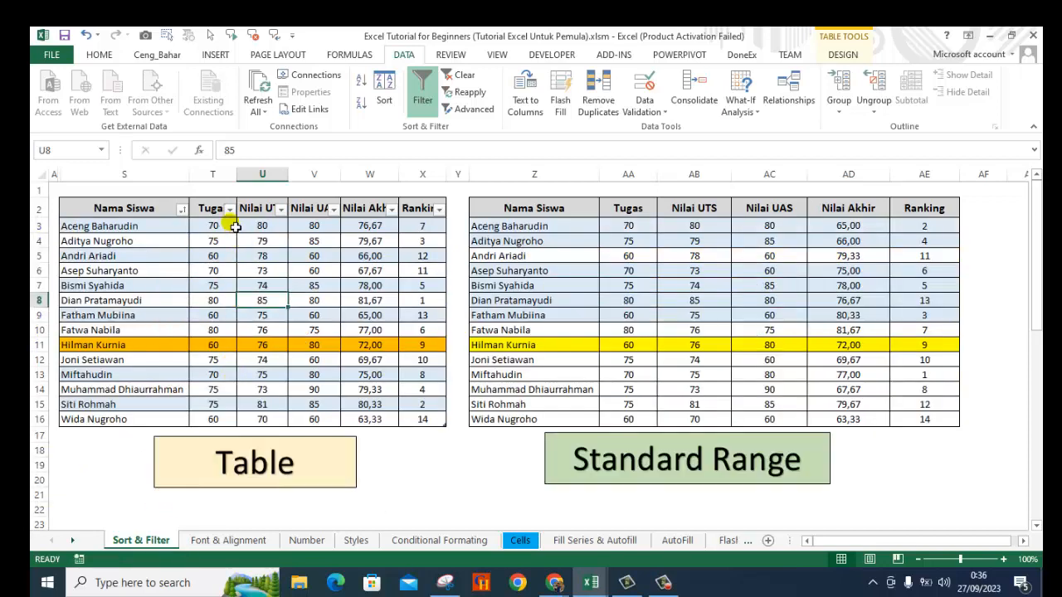
Filter the table to rows with Tugas value 70, and clear the filter from the Tugas column.
{"action": "left_click", "coordinate": [230, 209]}
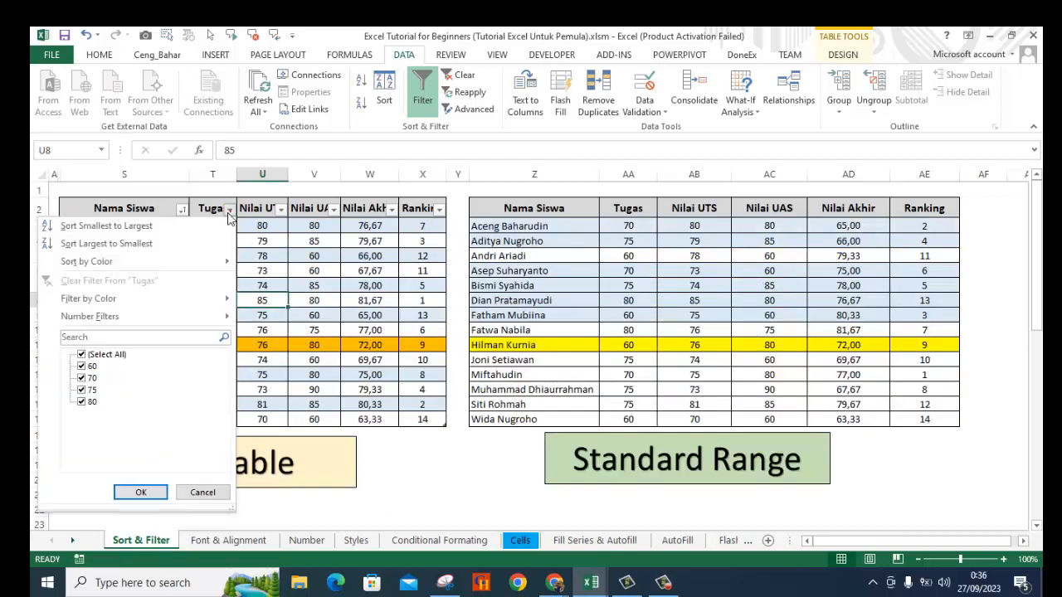
{"action": "left_click", "coordinate": [82, 354]}
{"action": "left_click", "coordinate": [82, 377]}
{"action": "left_click", "coordinate": [141, 492]}
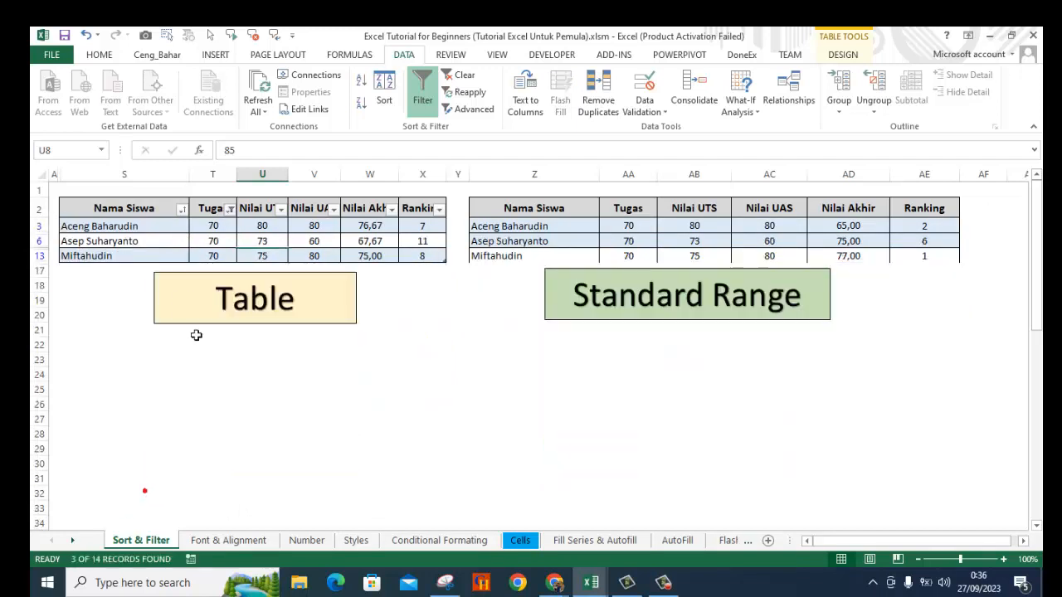
{"action": "left_click", "coordinate": [232, 210]}
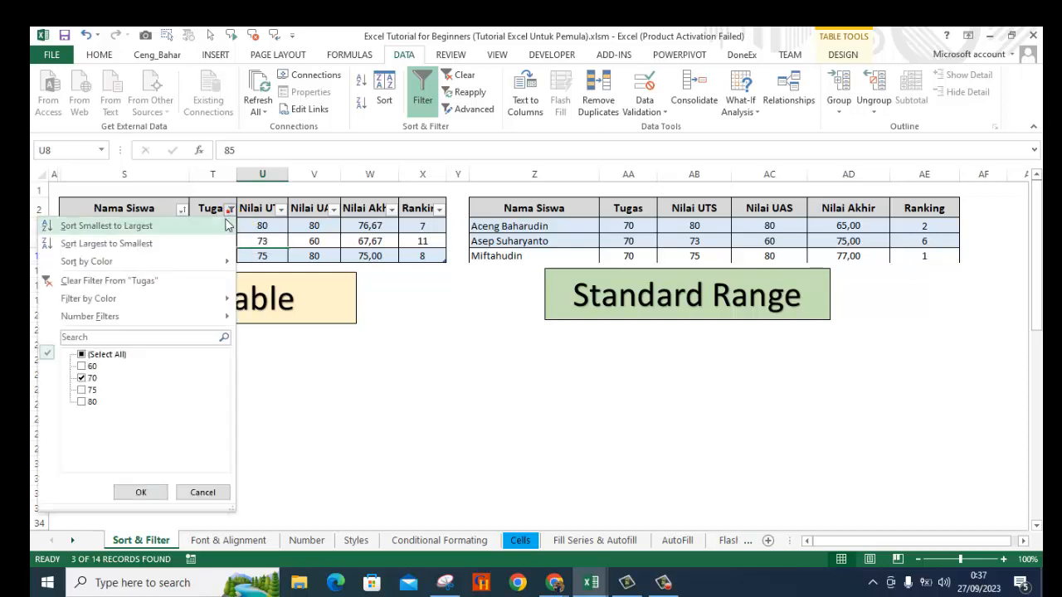
{"action": "left_click", "coordinate": [109, 283]}
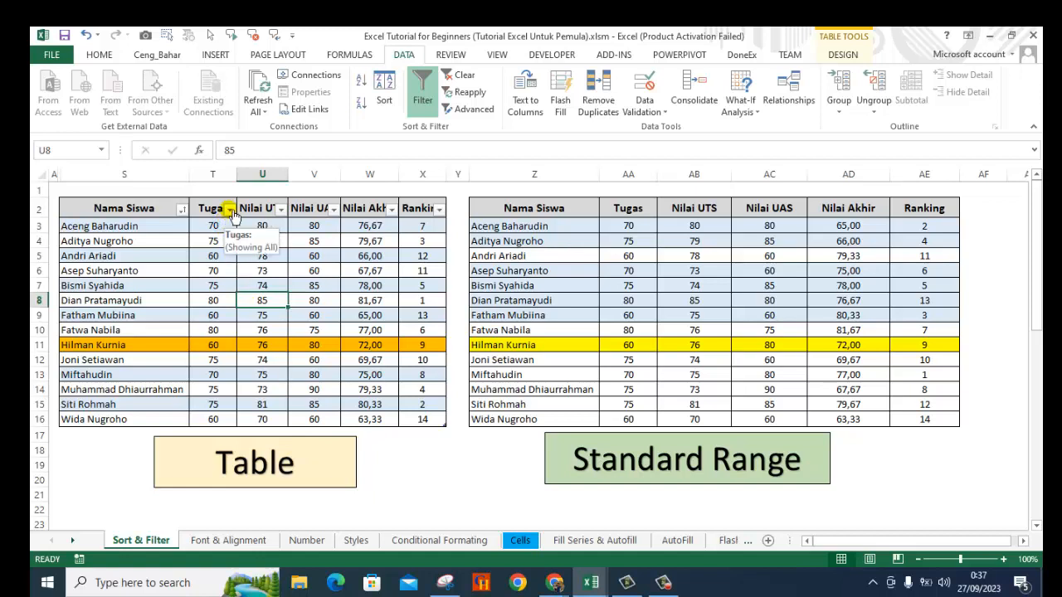
Filter the Tugas column to 60, and clear the filter and sort state of the whole table.
{"action": "left_click", "coordinate": [230, 212]}
{"action": "left_click", "coordinate": [81, 355]}
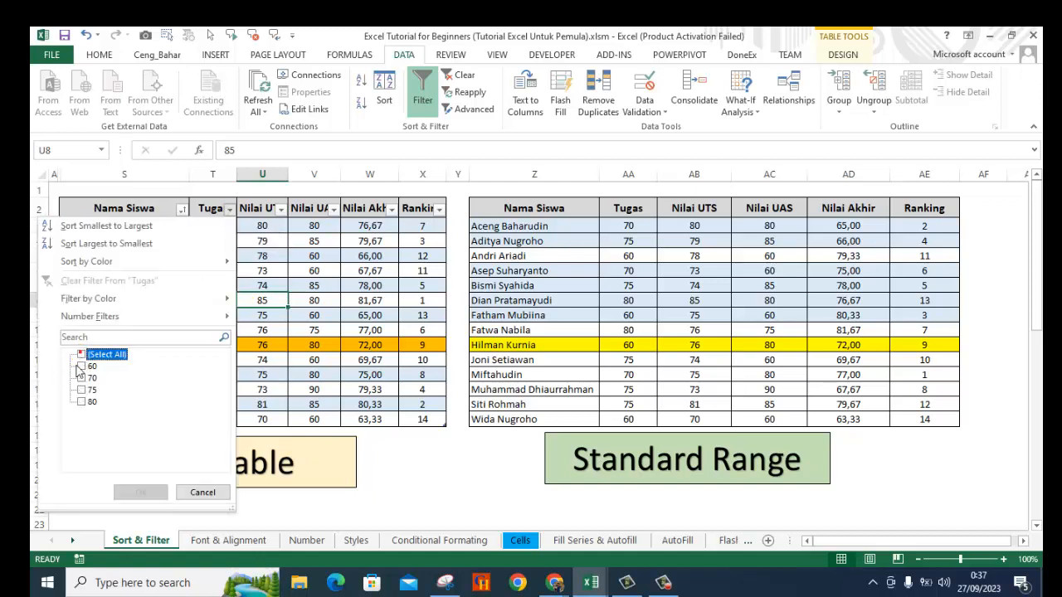
{"action": "left_click", "coordinate": [82, 366]}
{"action": "left_click", "coordinate": [145, 493]}
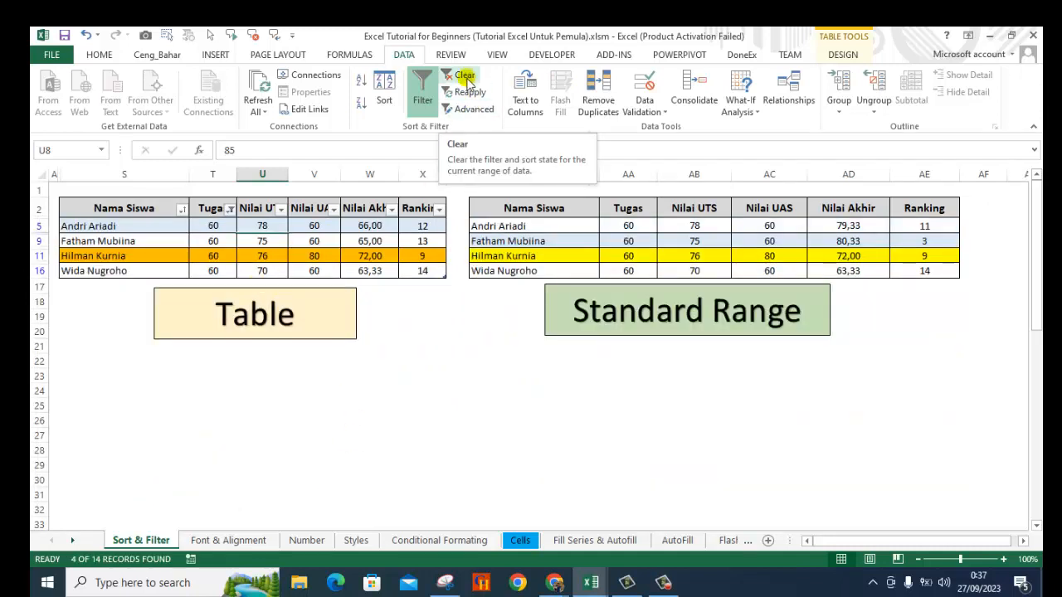
{"action": "left_click", "coordinate": [465, 80]}
{"action": "left_click", "coordinate": [213, 228]}
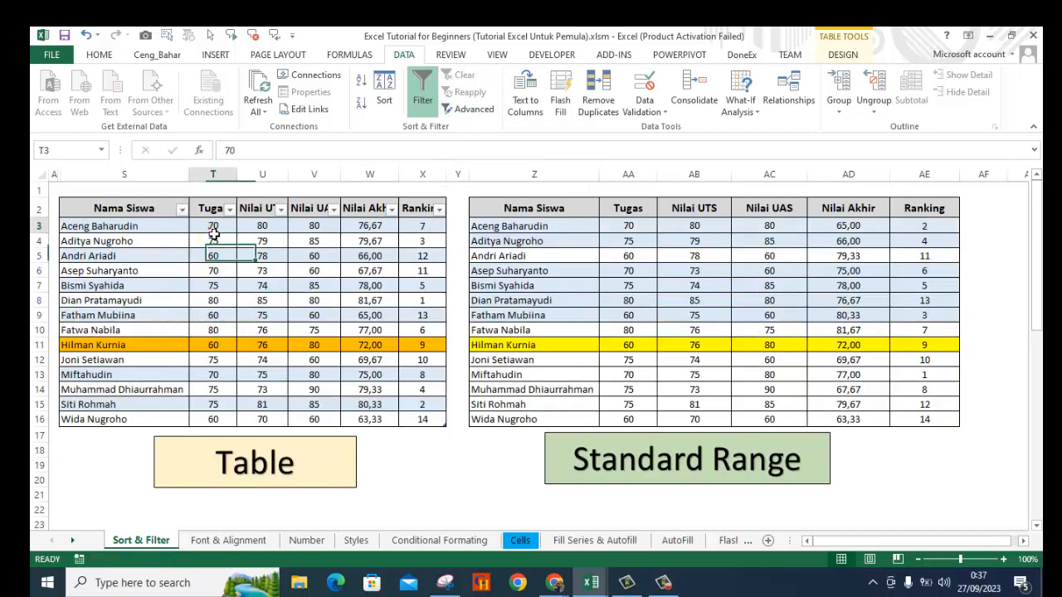
{"action": "left_click", "coordinate": [230, 209]}
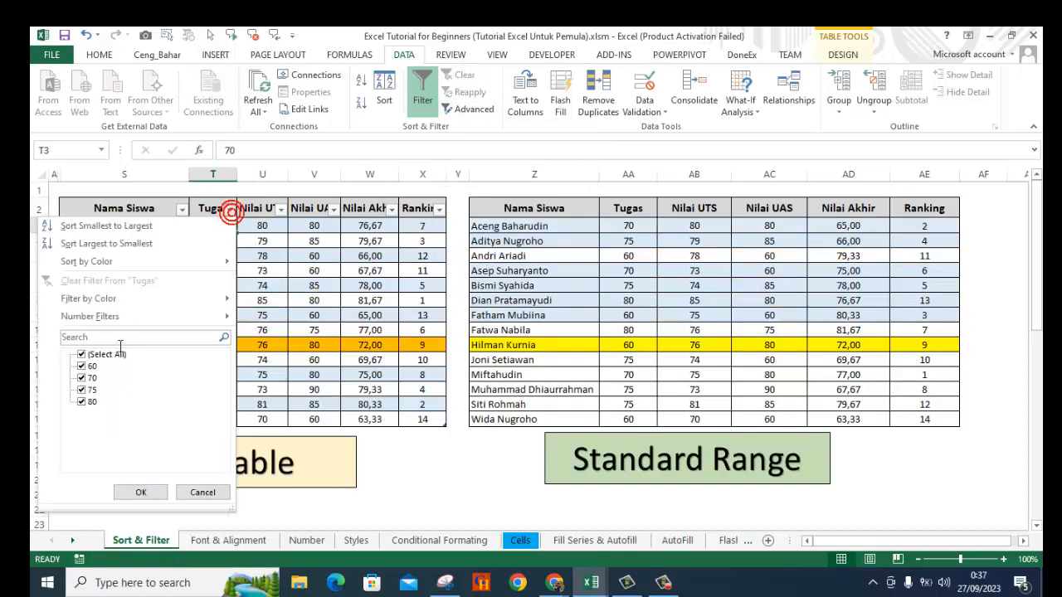
{"action": "left_click", "coordinate": [82, 354]}
{"action": "left_click", "coordinate": [82, 365]}
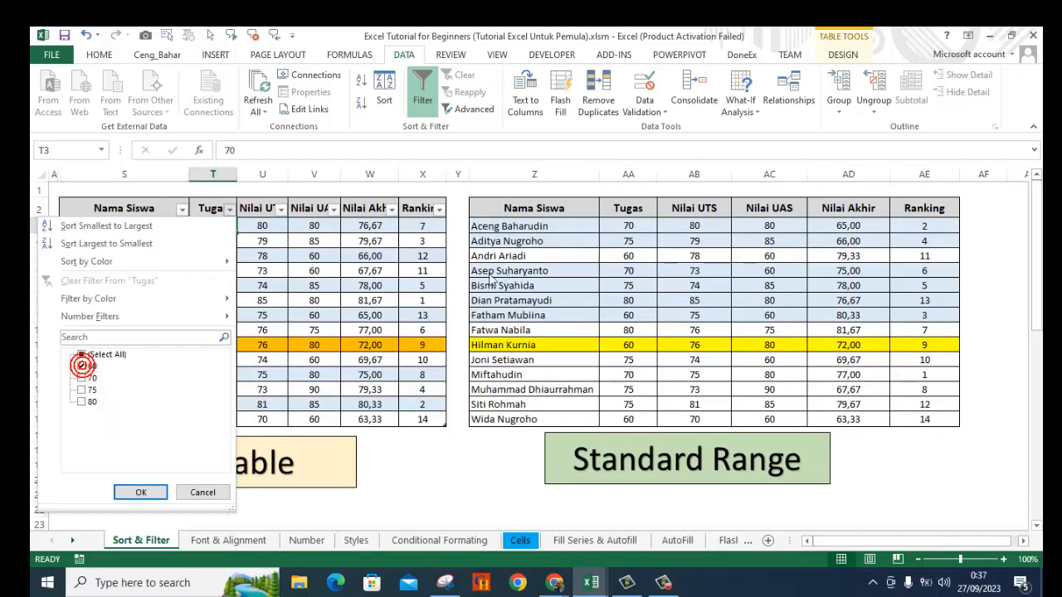
{"action": "left_click", "coordinate": [100, 54]}
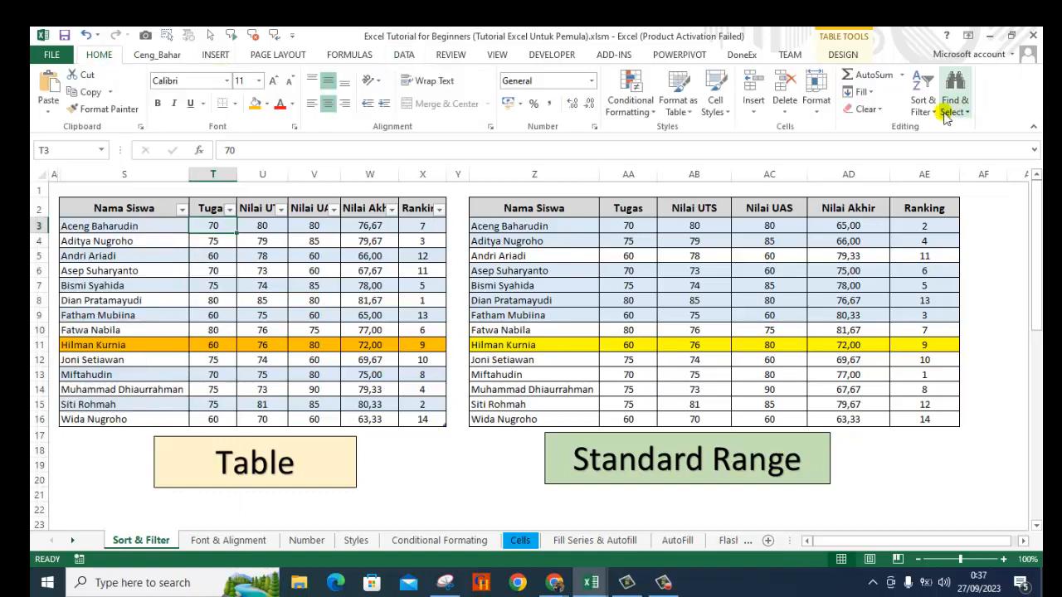
{"action": "left_click", "coordinate": [923, 93]}
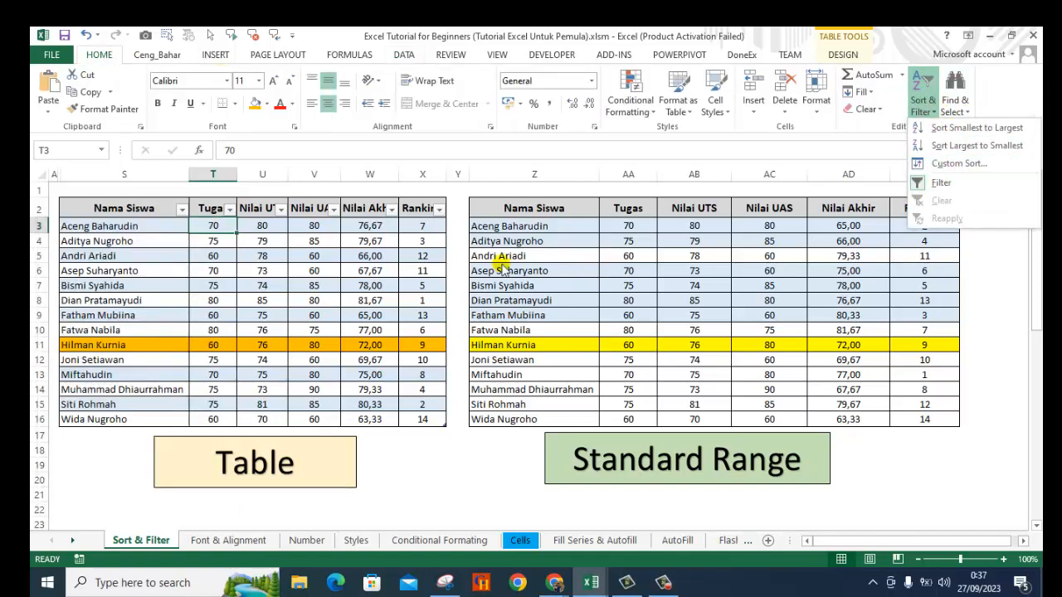
{"action": "left_click", "coordinate": [229, 212]}
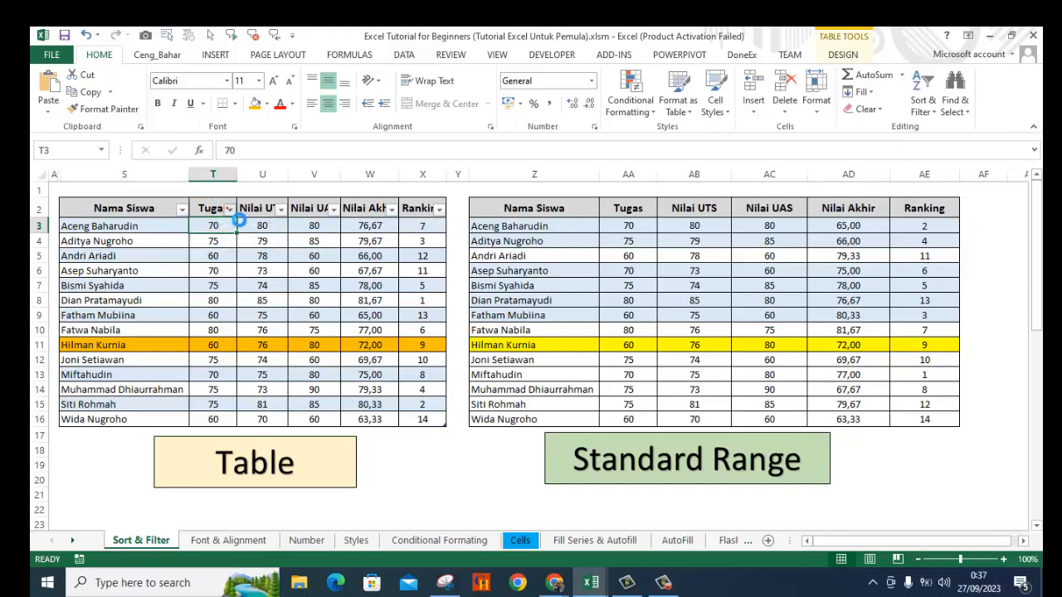
Show only the rows whose Tugas value is 60, and clear the table's filter with the Sort & Filter Clear command.
{"action": "left_click", "coordinate": [230, 210]}
{"action": "left_click", "coordinate": [83, 355]}
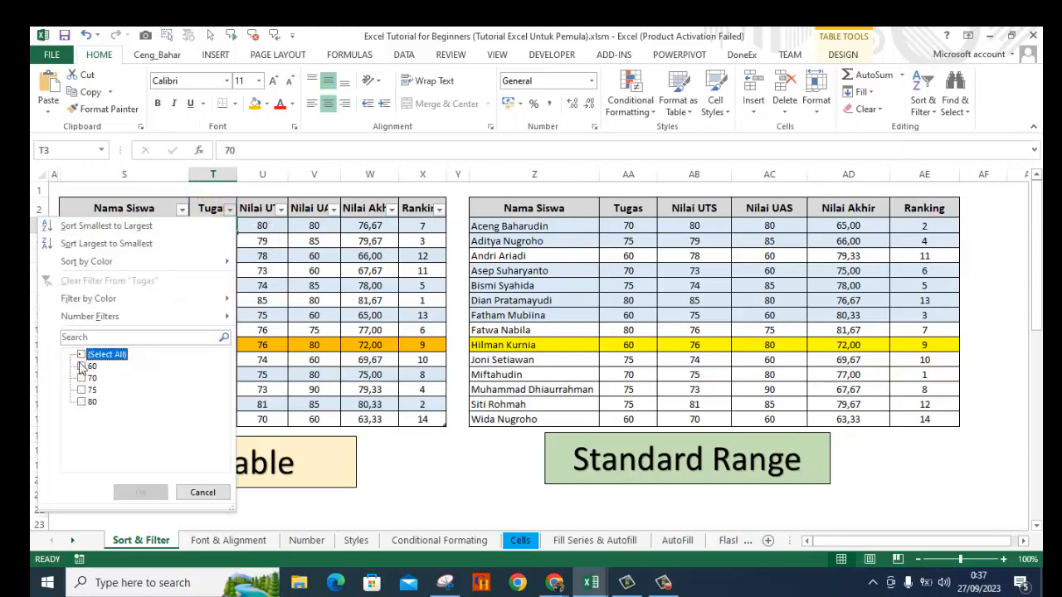
{"action": "left_click", "coordinate": [82, 366]}
{"action": "left_click", "coordinate": [141, 493]}
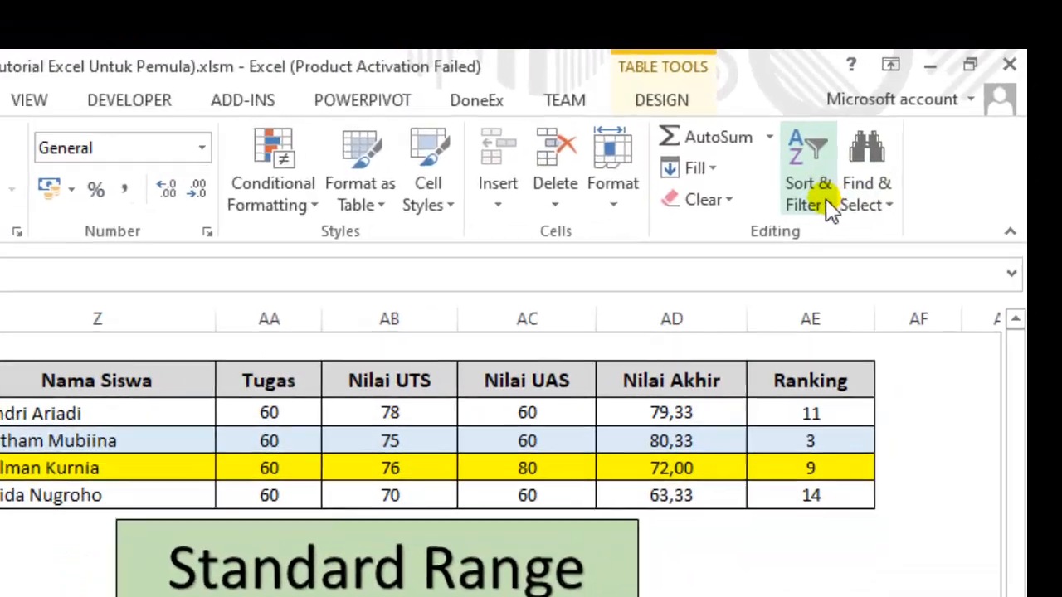
{"action": "left_click", "coordinate": [930, 111]}
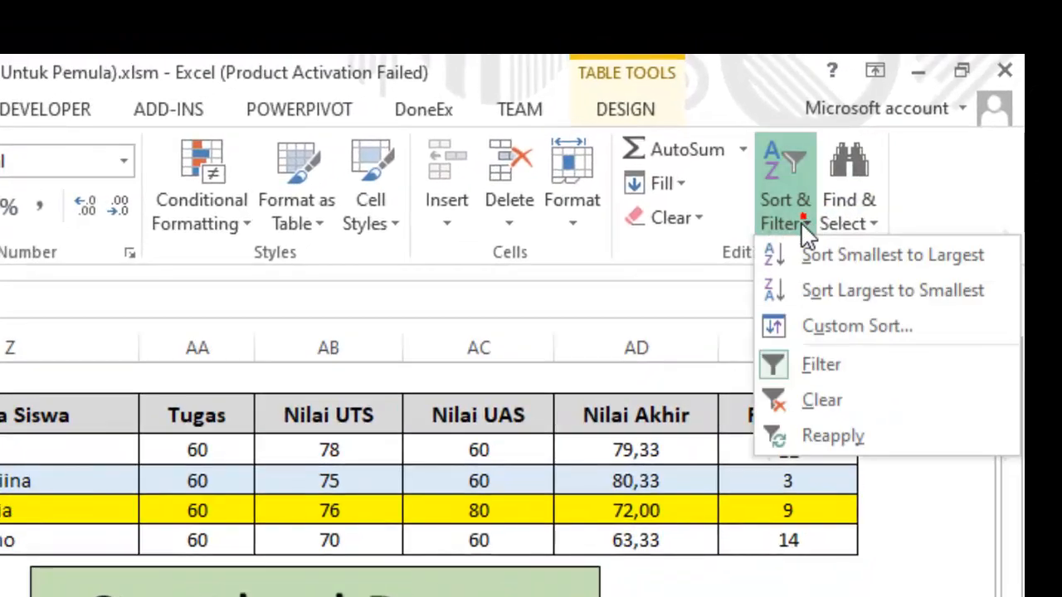
{"action": "left_click", "coordinate": [823, 401]}
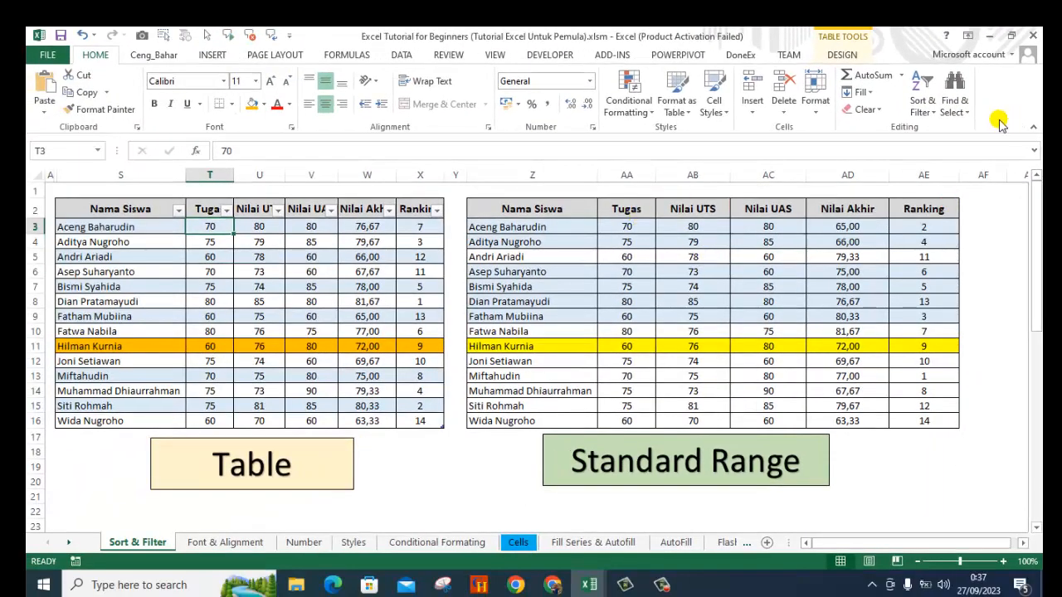
Filter the table to rows with Tugas value 60 and reapply the filter.
{"action": "left_click", "coordinate": [929, 108]}
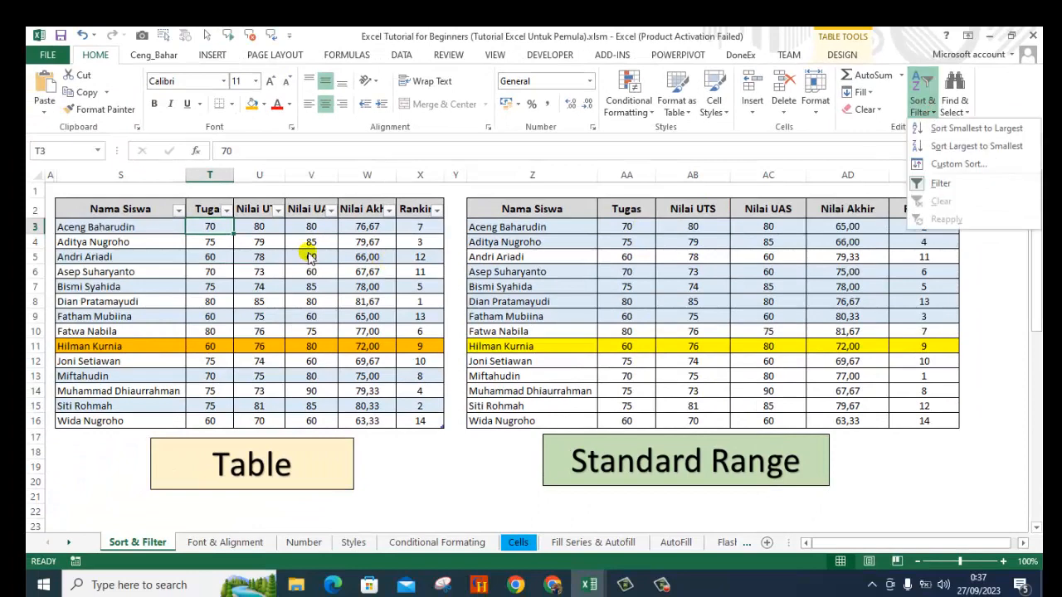
{"action": "left_click", "coordinate": [231, 220]}
{"action": "left_click", "coordinate": [226, 210]}
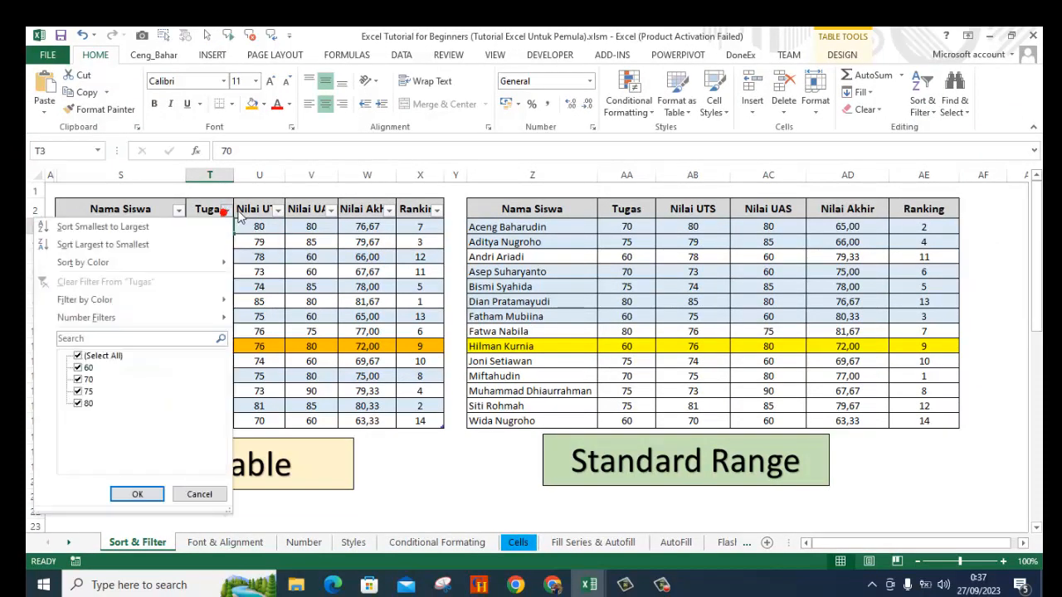
{"action": "left_click", "coordinate": [78, 355]}
{"action": "left_click", "coordinate": [78, 368]}
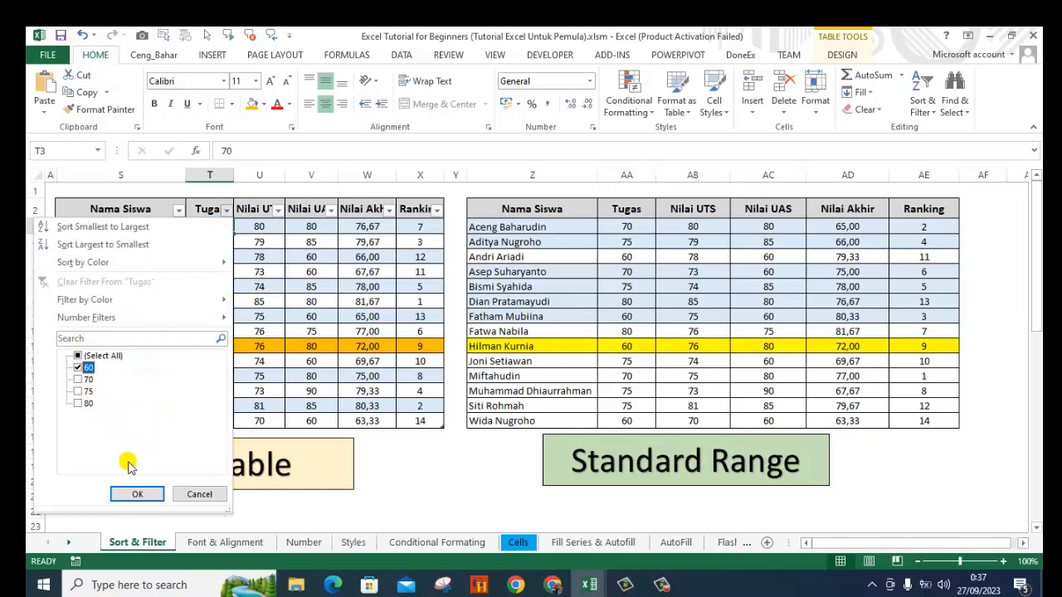
{"action": "left_click", "coordinate": [136, 494]}
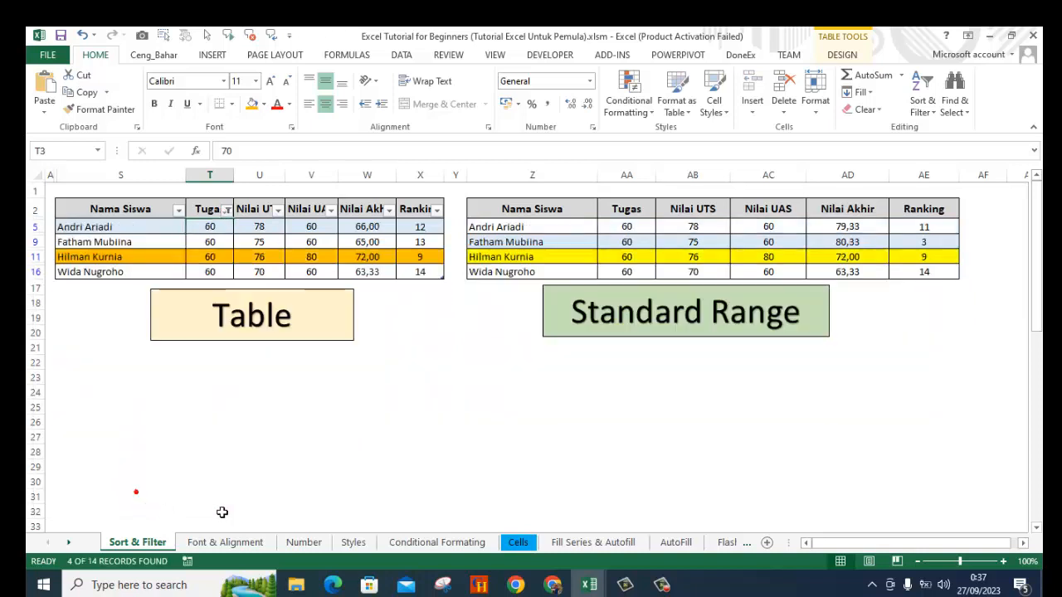
{"action": "left_click", "coordinate": [922, 104]}
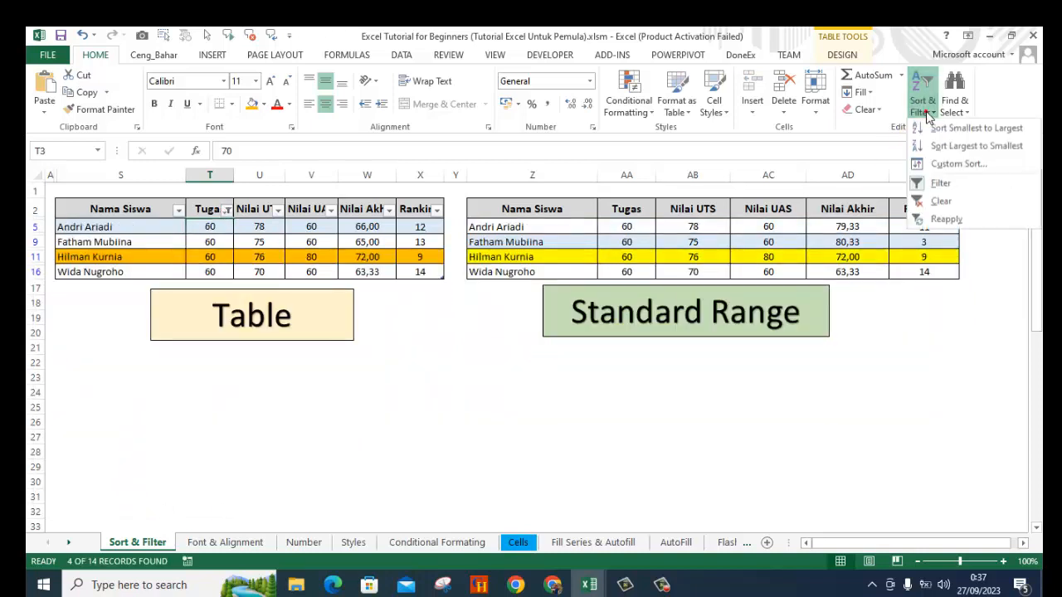
{"action": "left_click", "coordinate": [946, 220]}
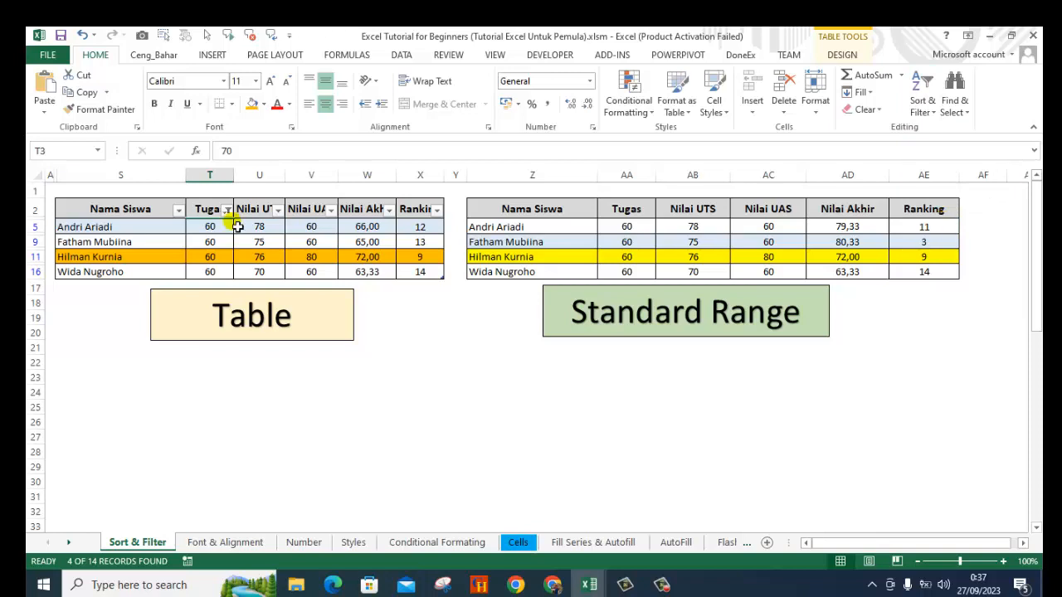
Reselect all values in the table's Tugas filter to show every row.
{"action": "left_click", "coordinate": [226, 211]}
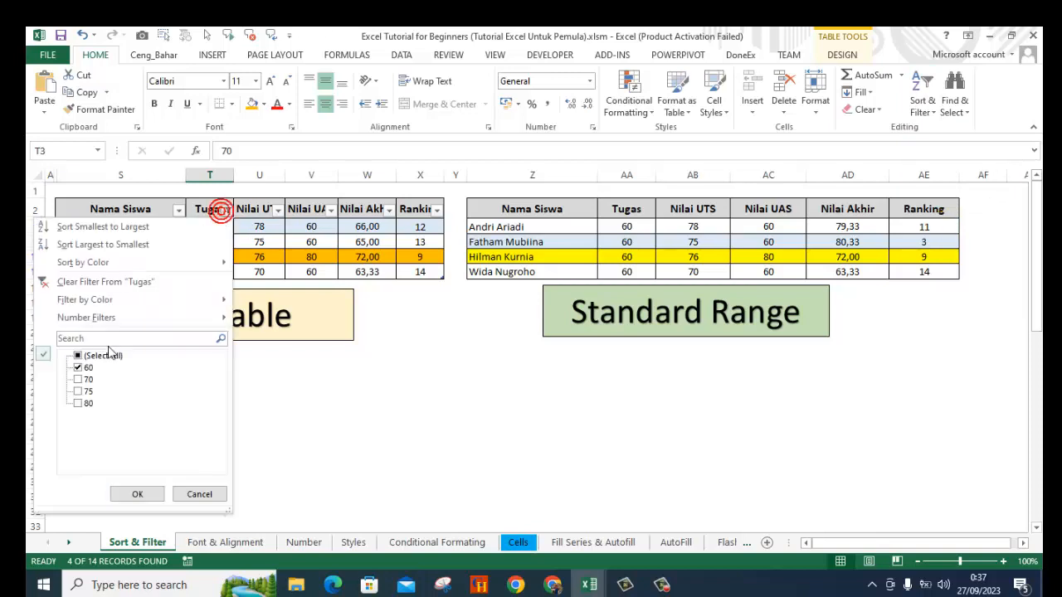
{"action": "left_click", "coordinate": [78, 356]}
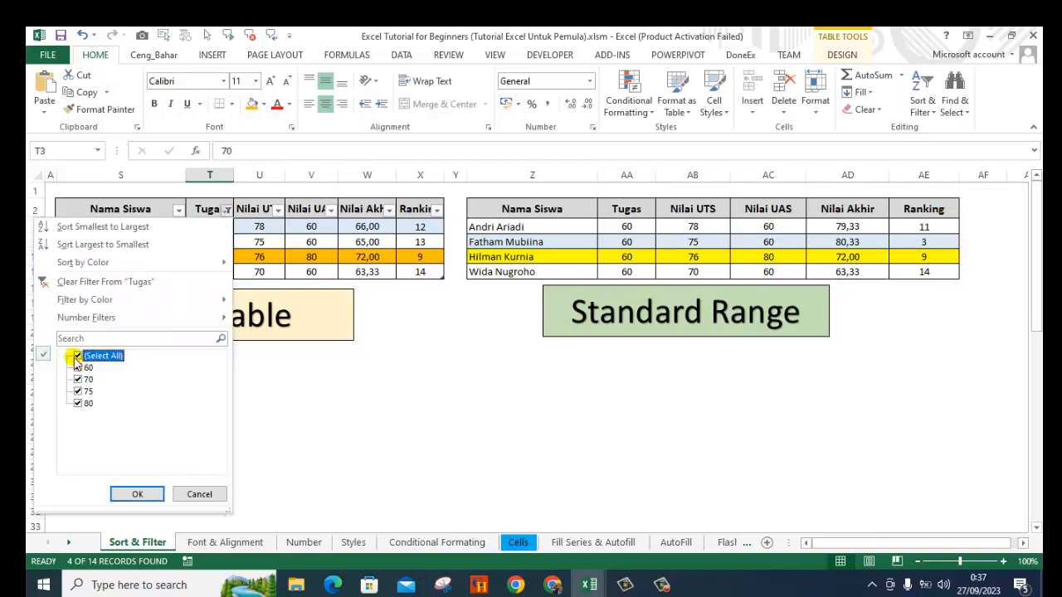
{"action": "left_click", "coordinate": [137, 494]}
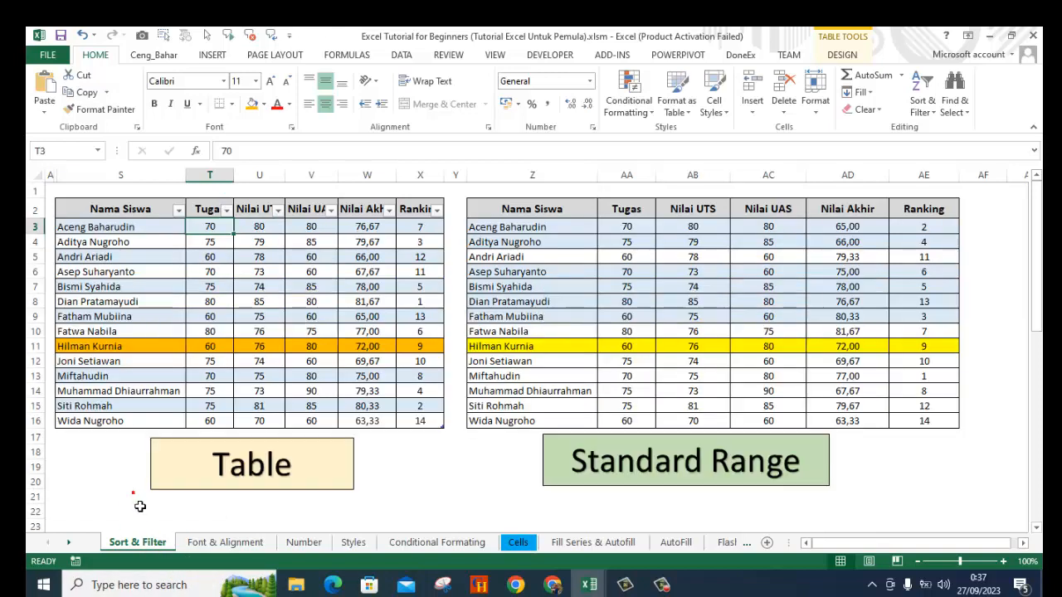
{"action": "left_click", "coordinate": [455, 480]}
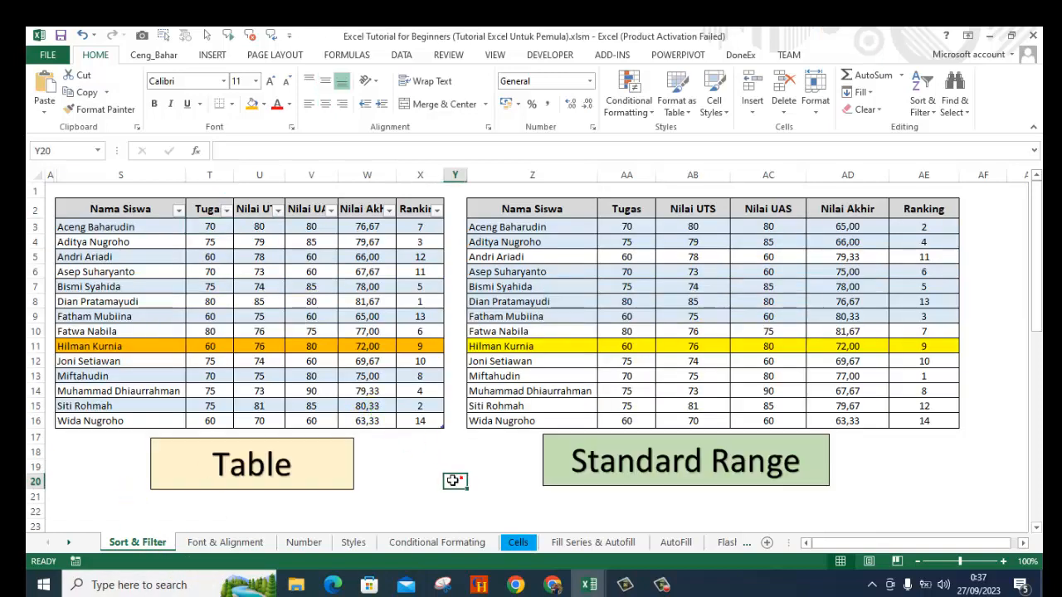
{"action": "left_click", "coordinate": [153, 234]}
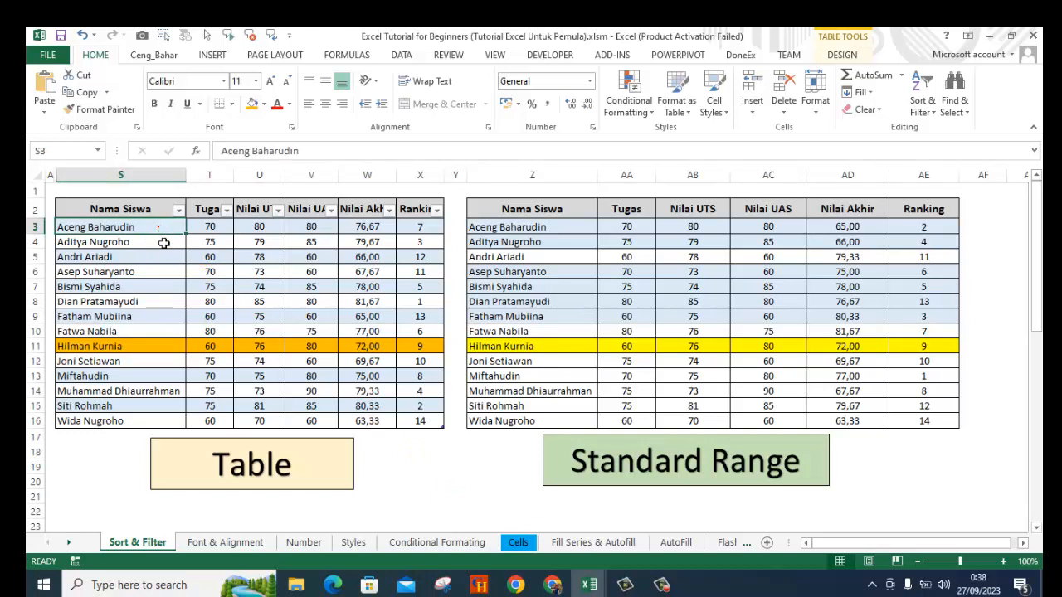
{"action": "left_click_drag", "start_coordinate": [164, 242], "coordinate": [171, 424]}
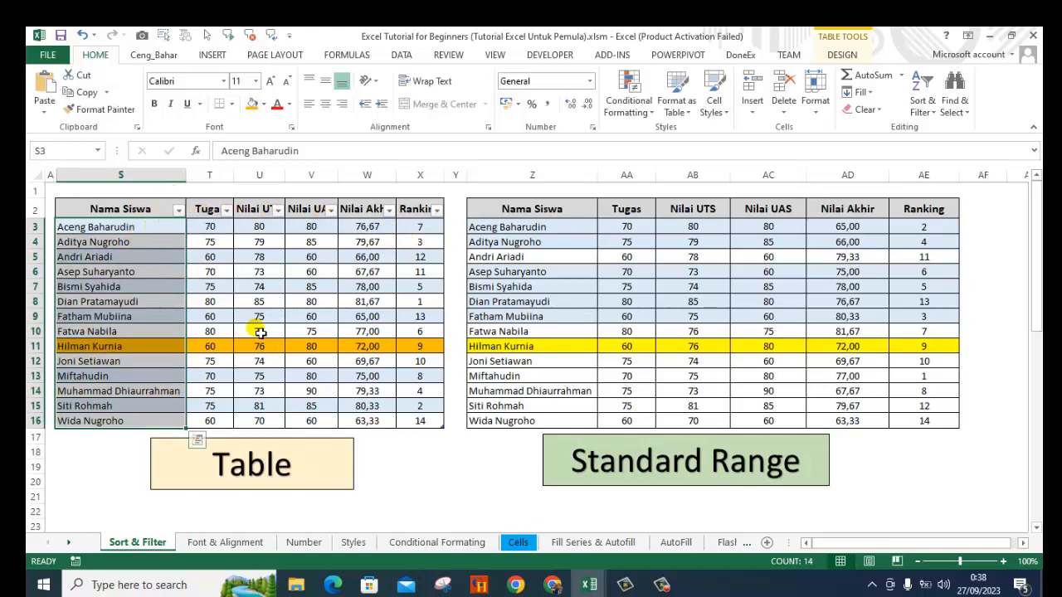
{"action": "left_click", "coordinate": [462, 483]}
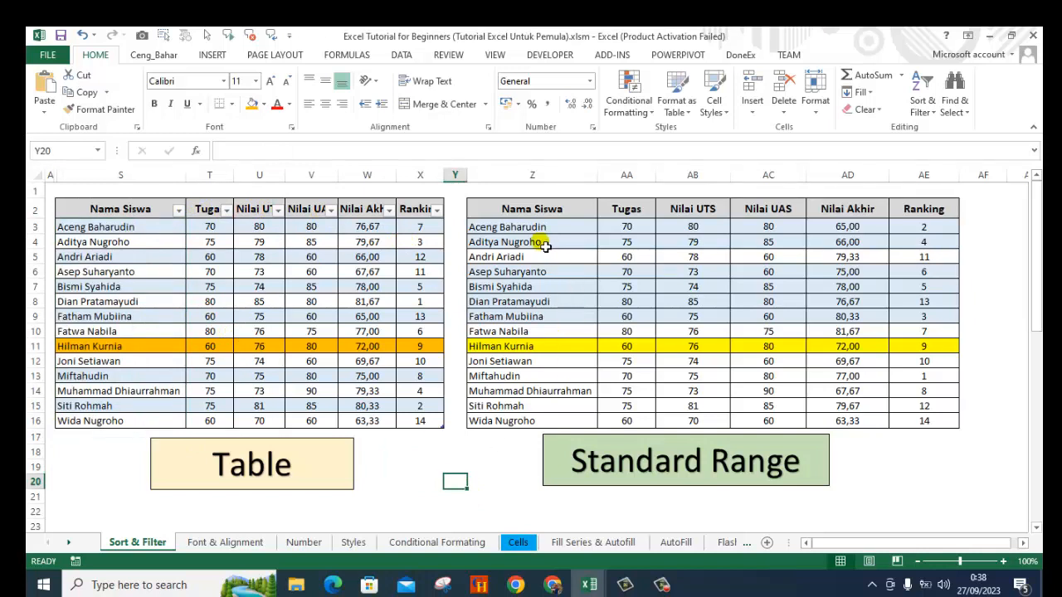
Select the student names under Nama Siswa in the standard range and try a custom sort limited to the current selection.
{"action": "left_click_drag", "start_coordinate": [558, 234], "coordinate": [555, 419]}
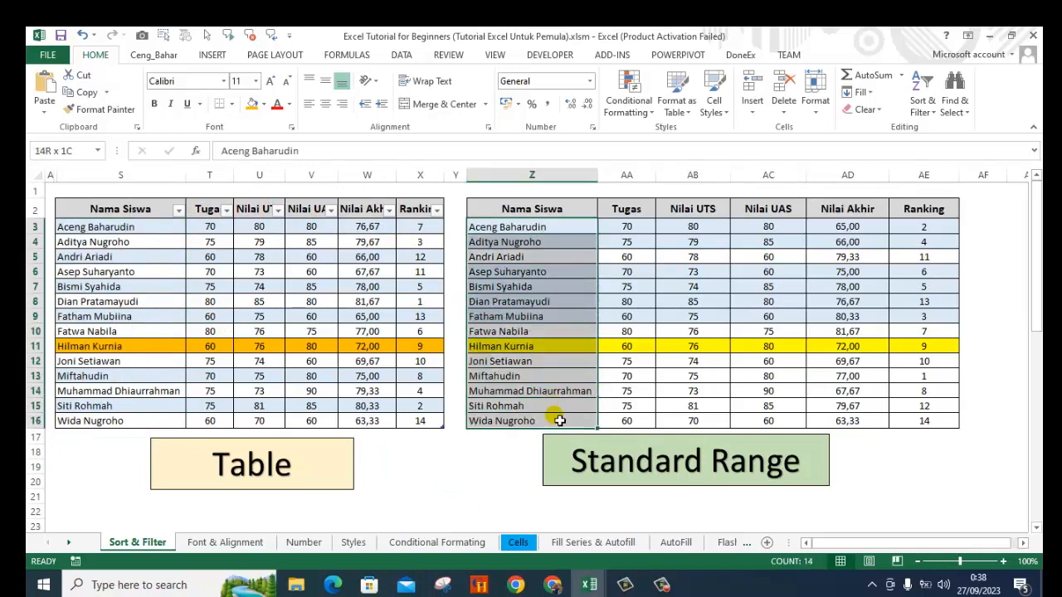
{"action": "left_click", "coordinate": [923, 98]}
{"action": "left_click", "coordinate": [954, 164]}
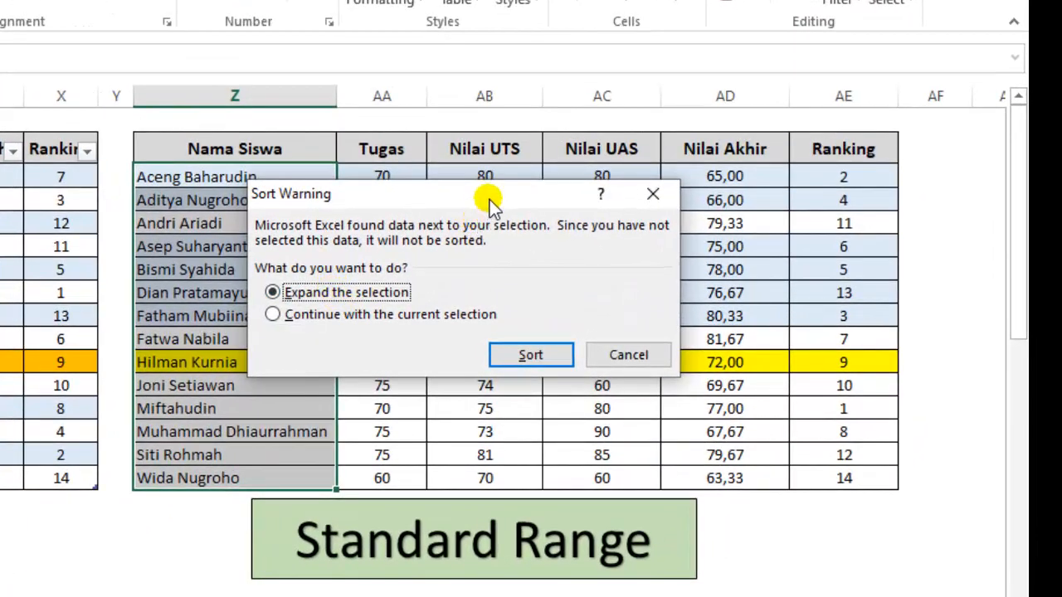
{"action": "left_click_drag", "start_coordinate": [489, 200], "coordinate": [589, 177]}
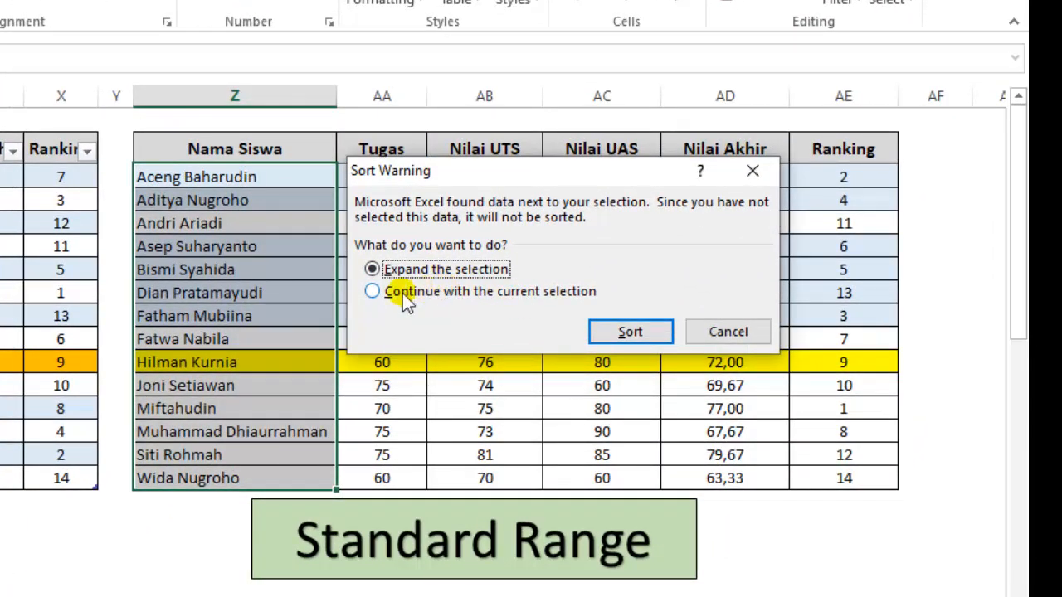
{"action": "left_click", "coordinate": [373, 292]}
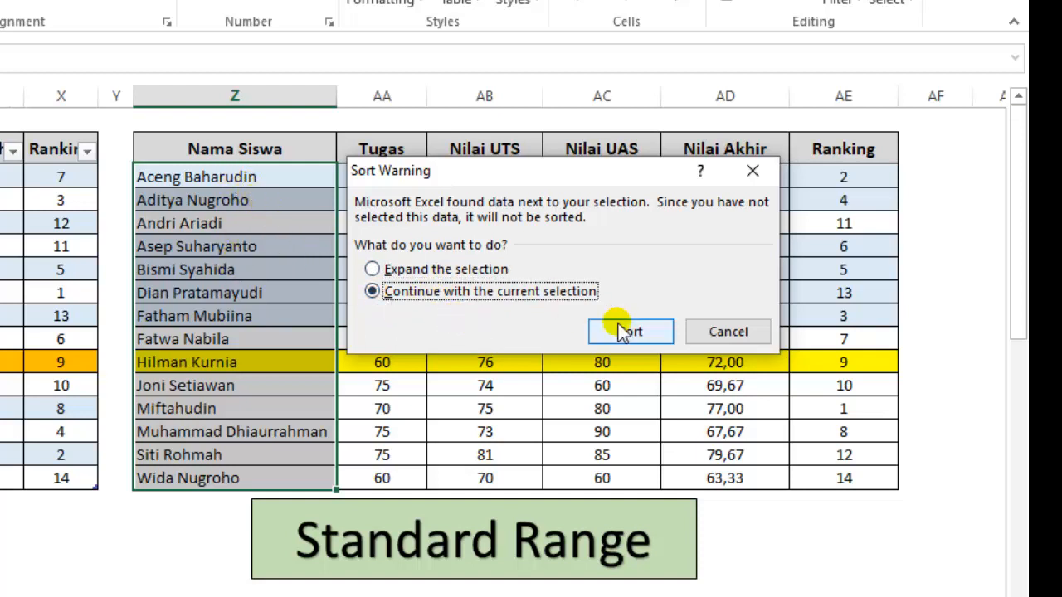
{"action": "left_click", "coordinate": [724, 333]}
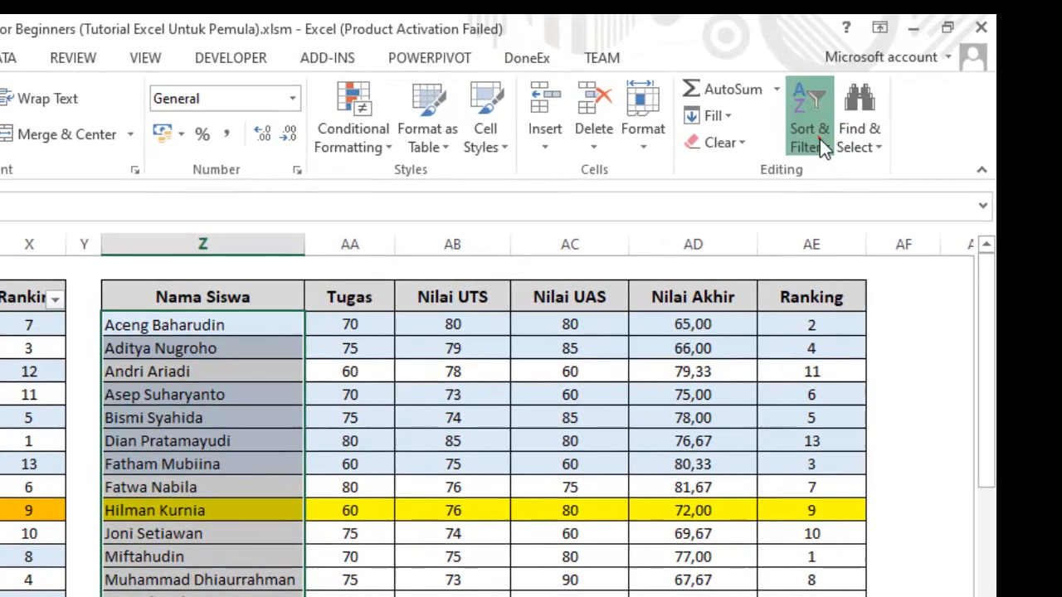
Sort the selected Nama Siswa names in the standard range from Z to A, continuing with the current selection only.
{"action": "left_click", "coordinate": [844, 72]}
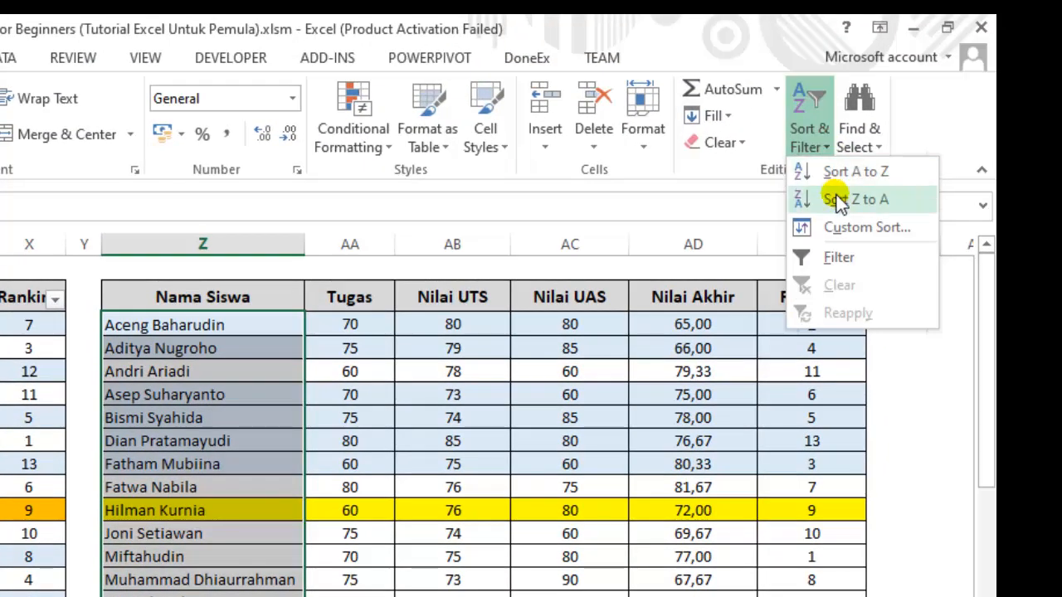
{"action": "left_click", "coordinate": [855, 135]}
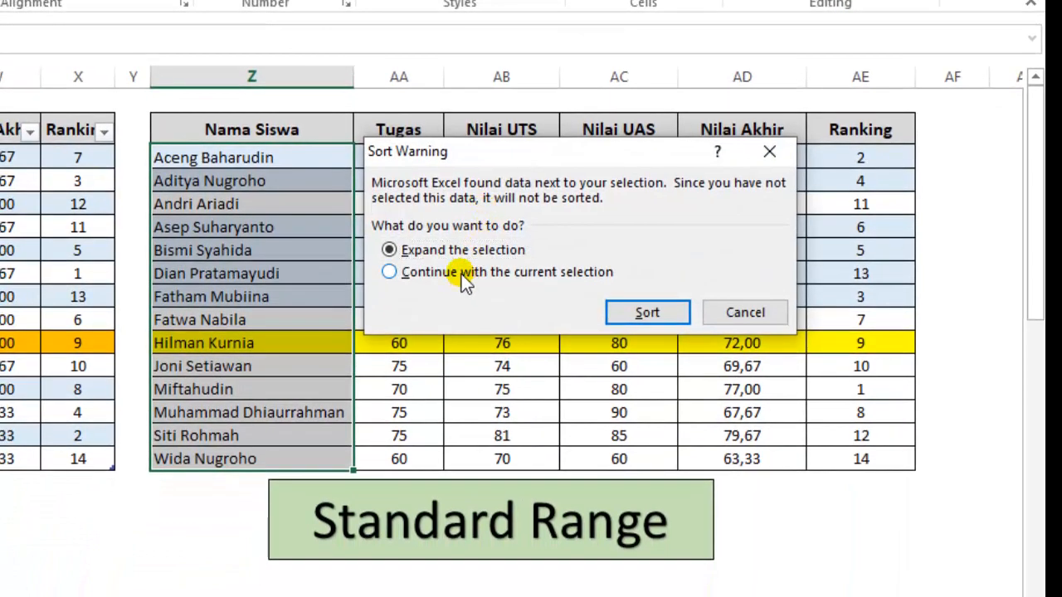
{"action": "left_click", "coordinate": [456, 290]}
{"action": "left_click", "coordinate": [647, 312]}
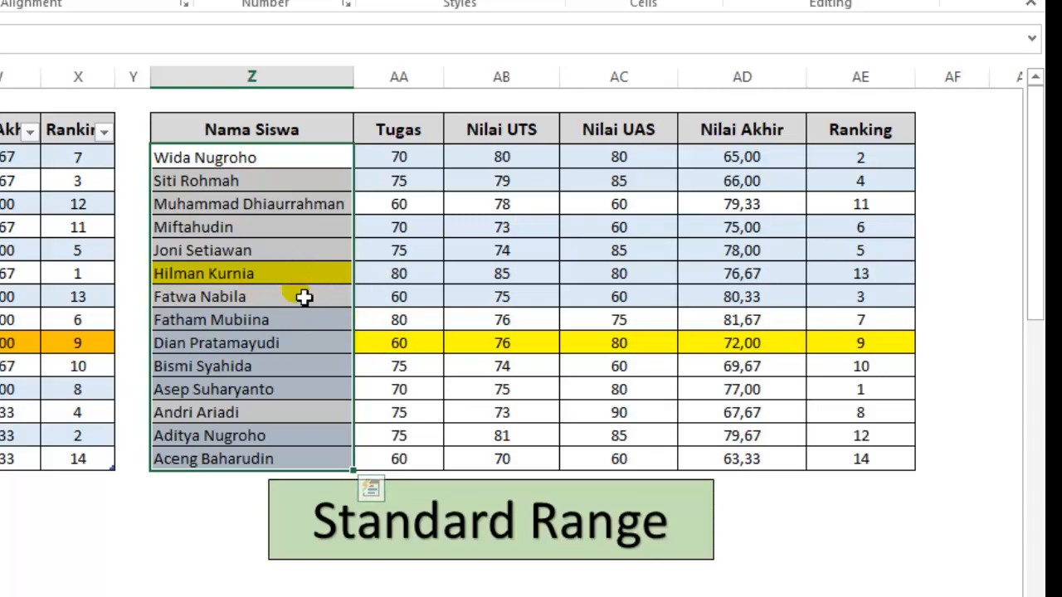
{"action": "left_click", "coordinate": [218, 505]}
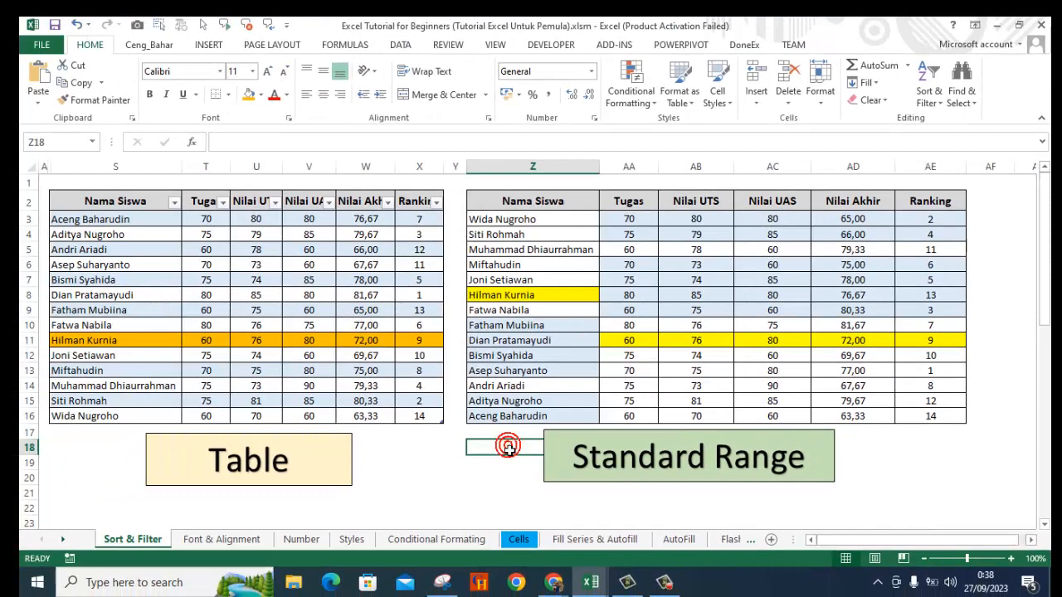